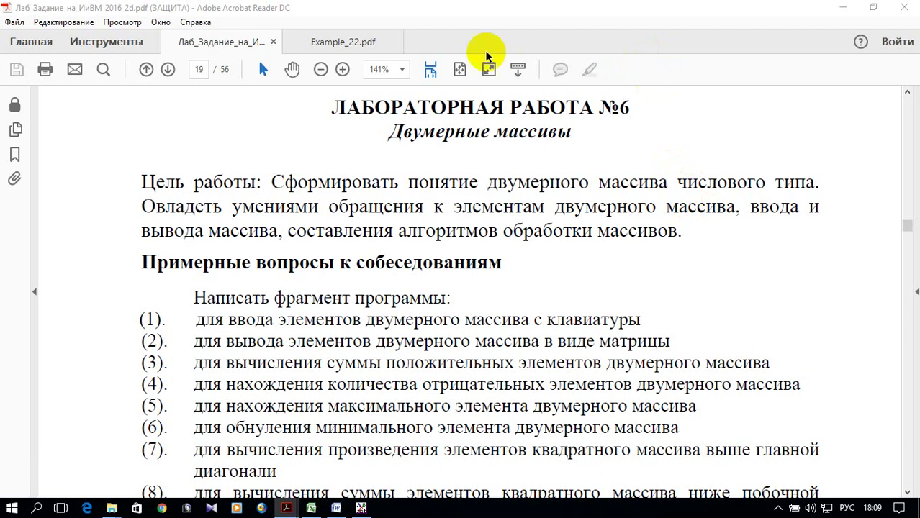
# - Bring up the Example_22.pdf slide: sum and product of positive elements of matrix A(10x8)
pyautogui.click(334, 43)
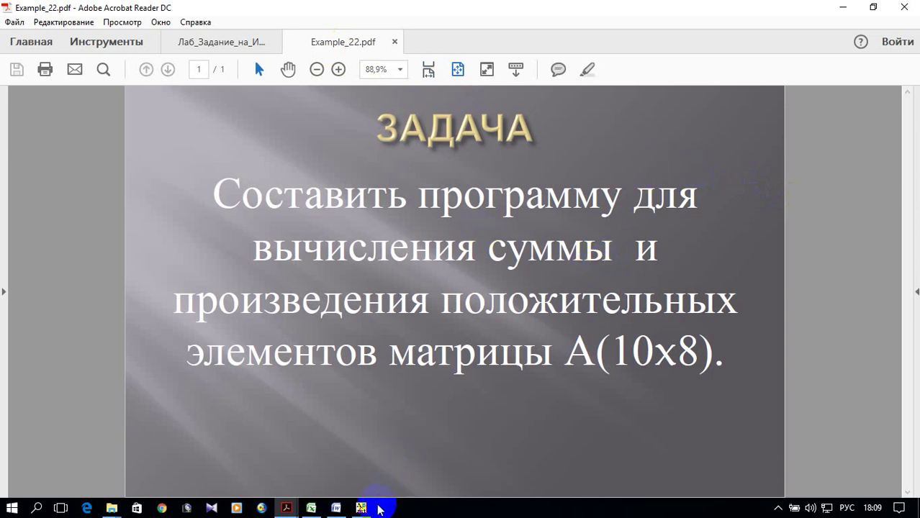
pyautogui.moveTo(361, 508)
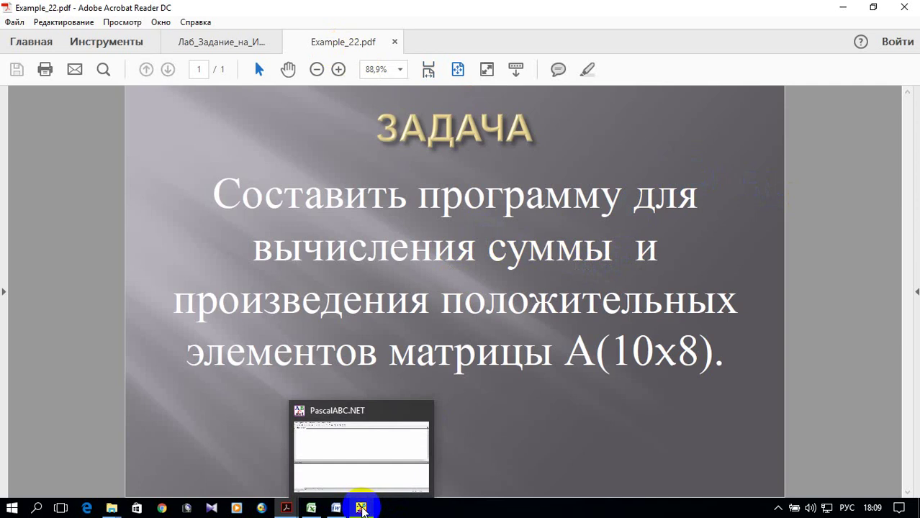
# - Write the program header 'Program Primer_22;' in the PascalABC.NET editor, switching the keyboard to English
pyautogui.click(361, 508)
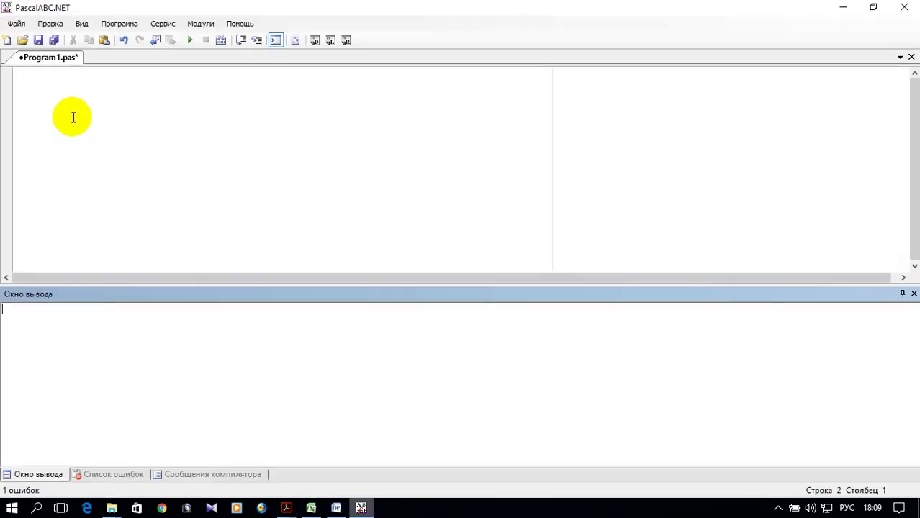
pyautogui.click(38, 72)
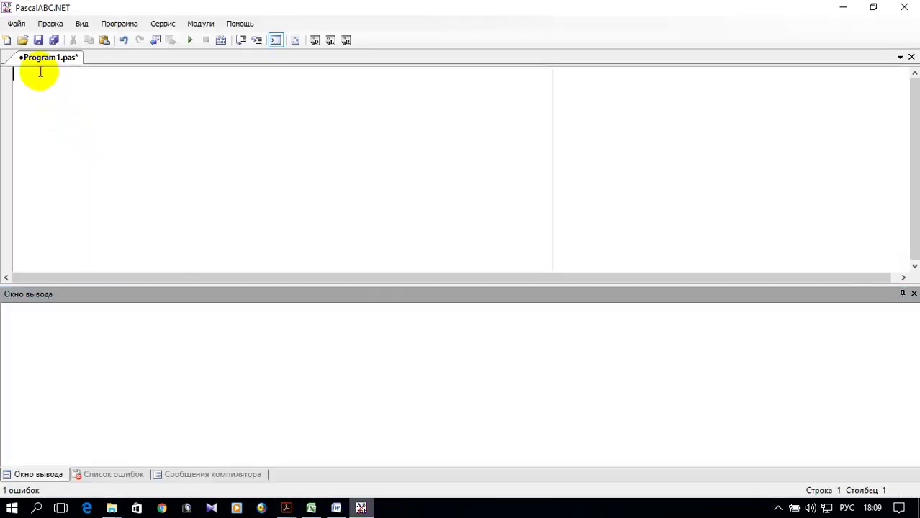
pyautogui.write('Зкщпкф')
pyautogui.press('BackSpace')
pyautogui.press('BackSpace')
pyautogui.press('BackSpace')
pyautogui.press('BackSpace')
pyautogui.press('BackSpace')
pyautogui.press('BackSpace')
pyautogui.hotkey('alt', 'shift')
pyautogui.write('Program')
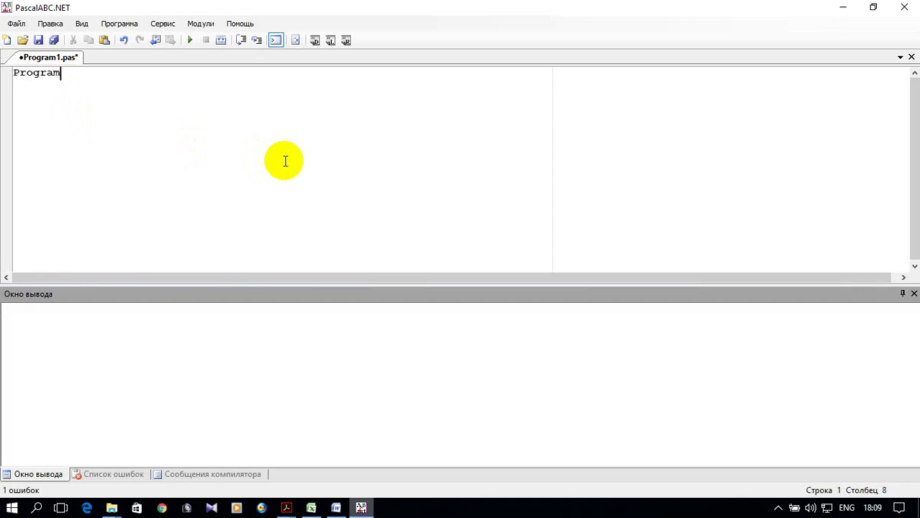
pyautogui.write(' Pri')
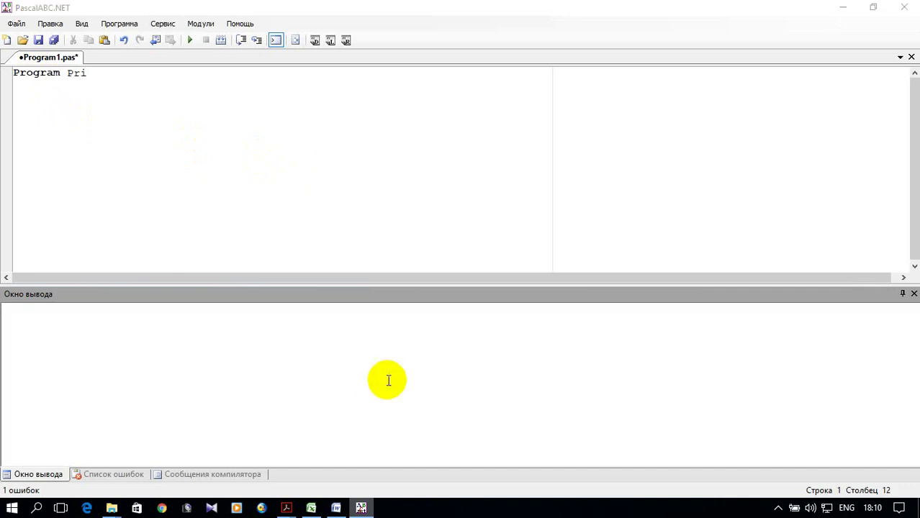
pyautogui.click(111, 71)
pyautogui.write('mer122;')
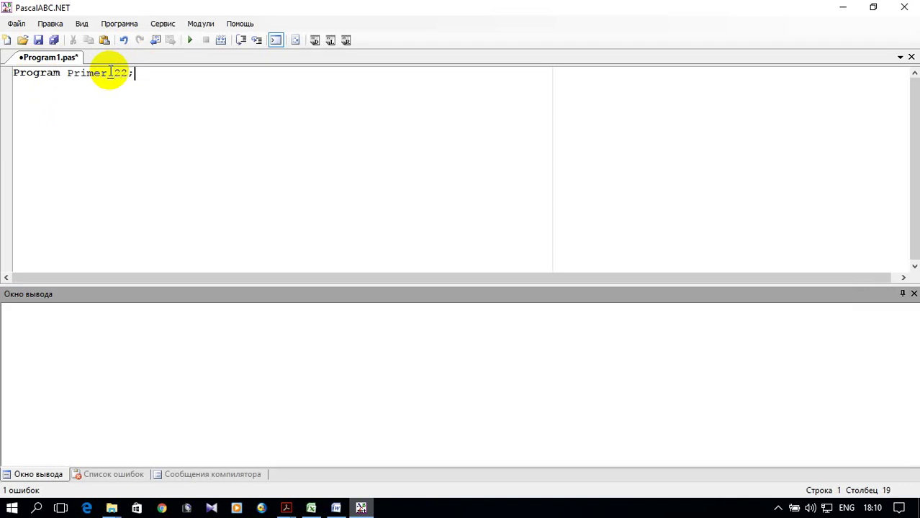
# - Declare the constants n=10 and m=8 on the next line
pyautogui.press('Return')
pyautogui.write('co')
pyautogui.write('nst ')
pyautogui.write('n')
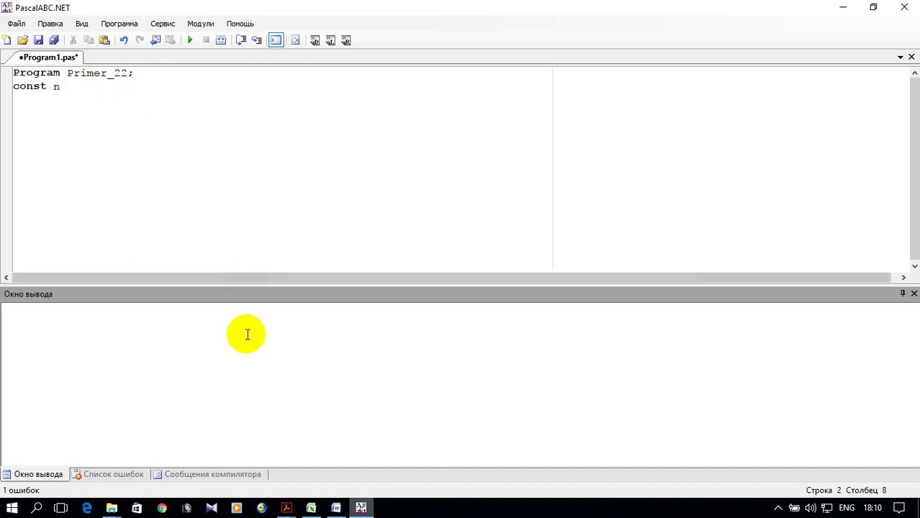
pyautogui.moveTo(286, 508)
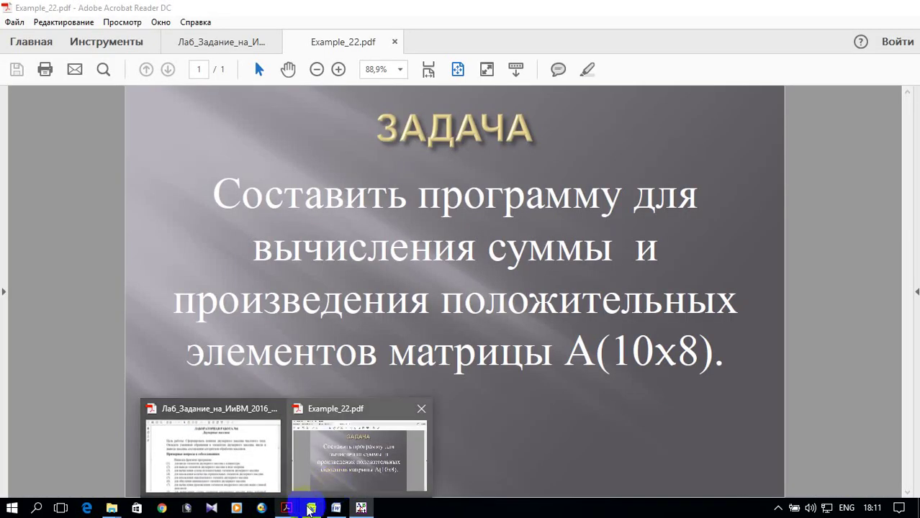
pyautogui.write('=10')
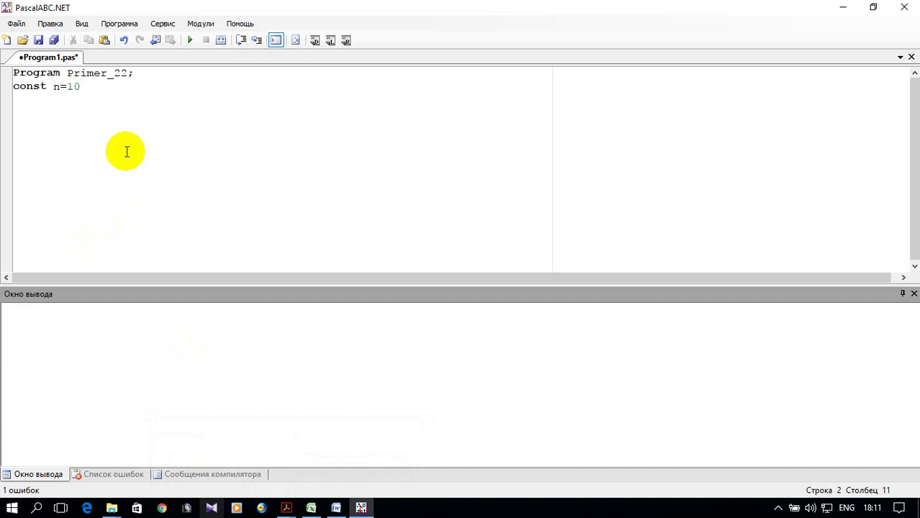
pyautogui.write(';m=')
pyautogui.write('8;')
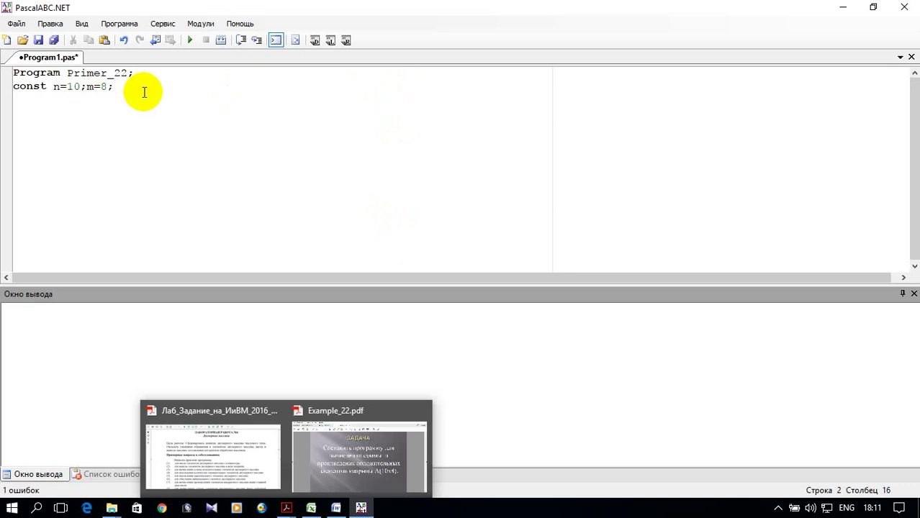
# - Declare var a:array[1..n,1..m] of integer, i,j:integer and p,s:real
pyautogui.press('Return')
pyautogui.write('var a:array[1.')
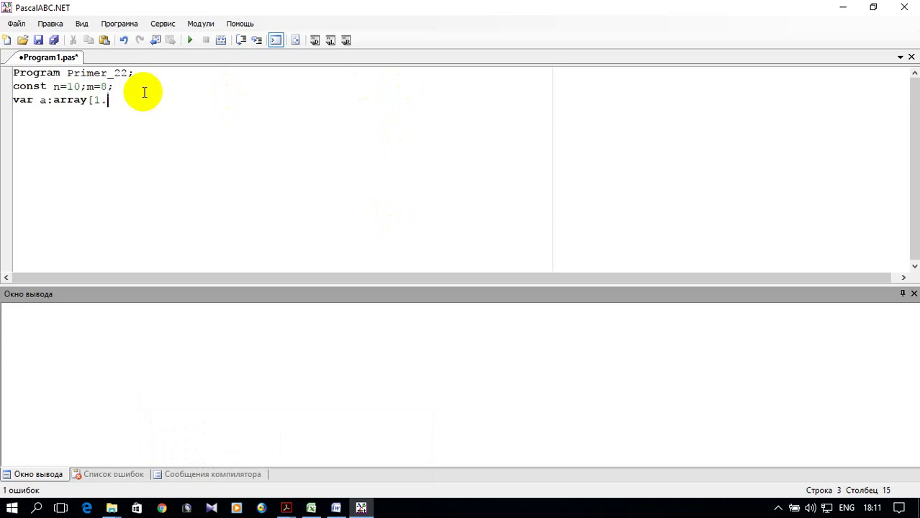
pyautogui.write('.n')
pyautogui.write(',')
pyautogui.write('1')
pyautogui.write('..')
pyautogui.write('m]')
pyautogui.write(' of integer;')
pyautogui.press('Return')
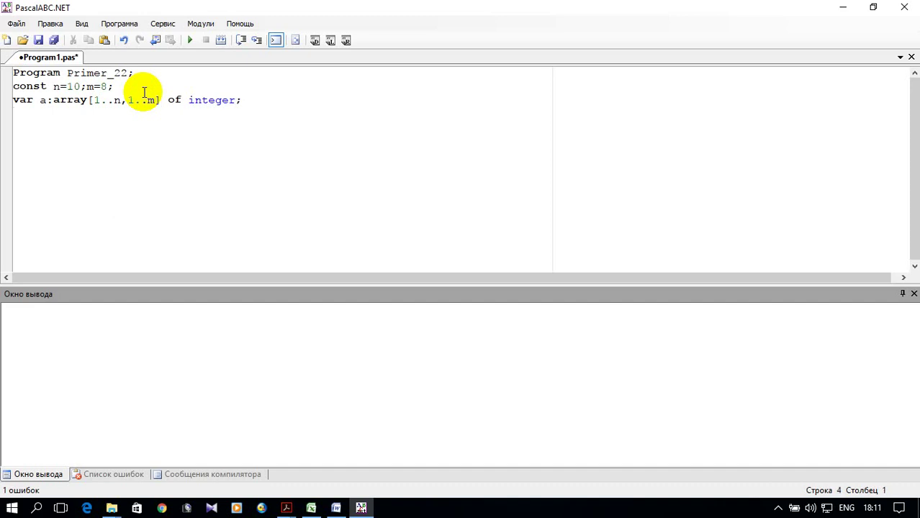
pyautogui.write('i,j')
pyautogui.write(':integer')
pyautogui.write(';')
pyautogui.press('Return')
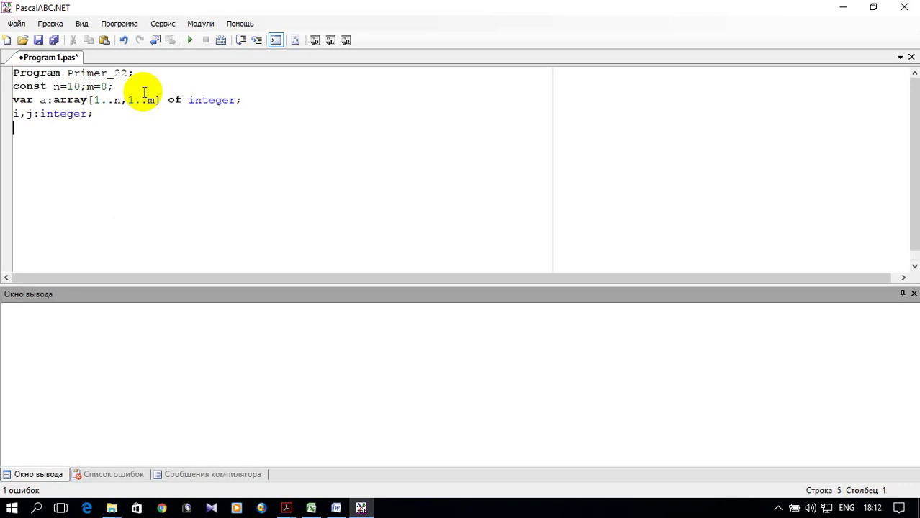
pyautogui.write('p,s')
pyautogui.write(':')
pyautogui.write('real')
pyautogui.write(';')
# - Add an empty begin … end. program body
pyautogui.press('Return')
pyautogui.write('begin')
pyautogui.press('Return')
pyautogui.press('Return')
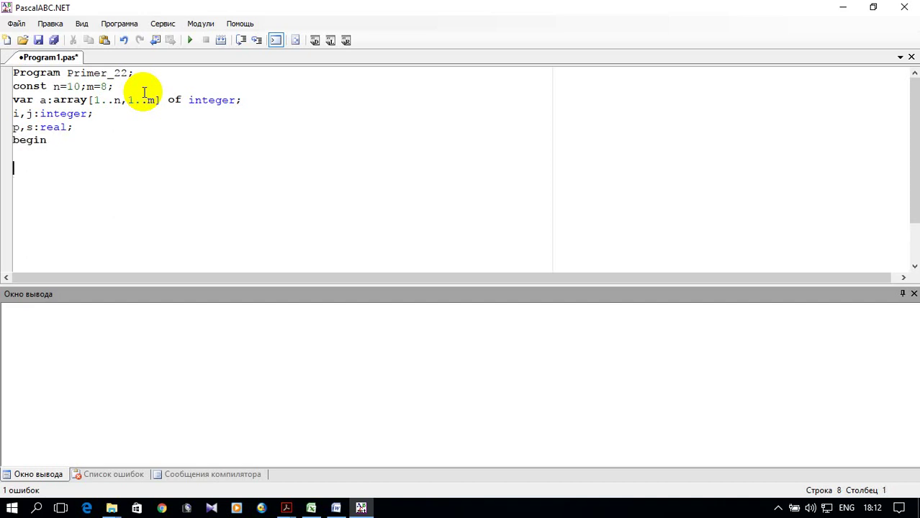
pyautogui.write('end')
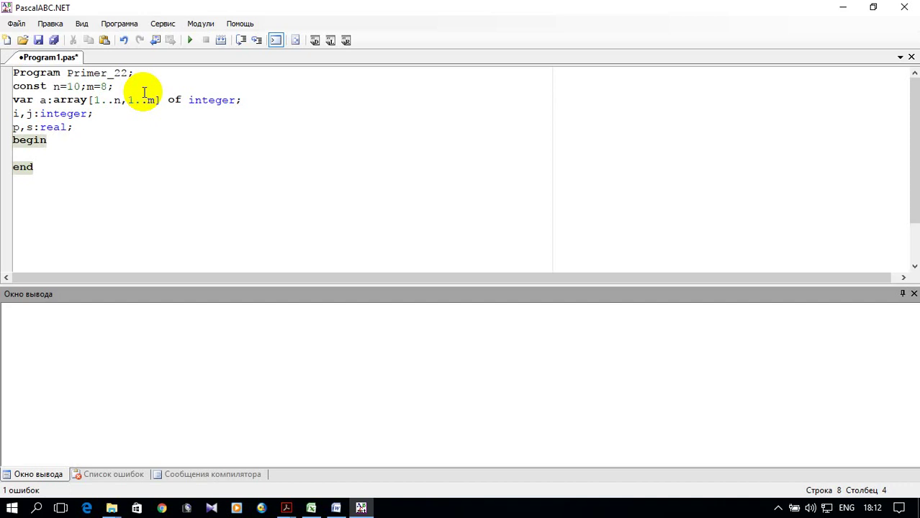
pyautogui.write('.')
# - Add nested loops for i:=1 to n and j:=1 to m assigning a[i,j]:=random(n*m)
pyautogui.click(25, 153)
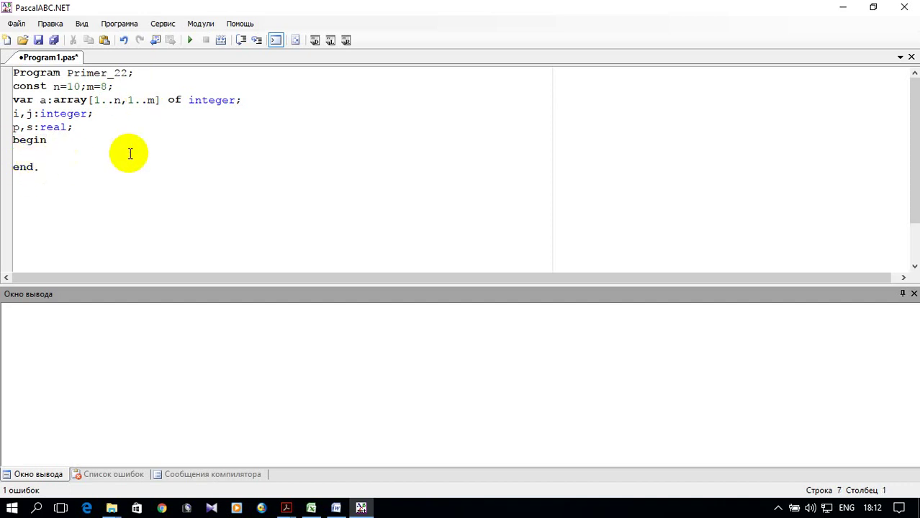
pyautogui.write('for ')
pyautogui.write('i:=1 to n ')
pyautogui.write('do')
pyautogui.press('Return')
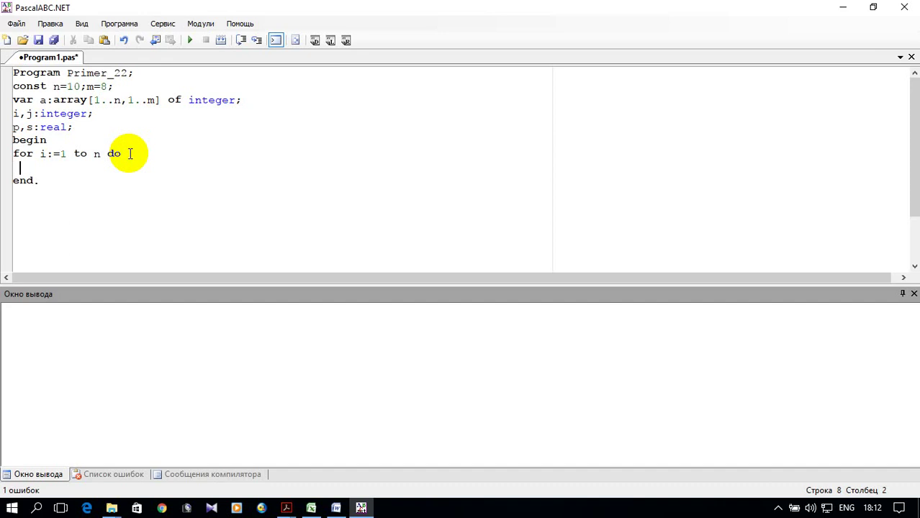
pyautogui.write('for j:=')
pyautogui.write('1 to ')
pyautogui.write('m do')
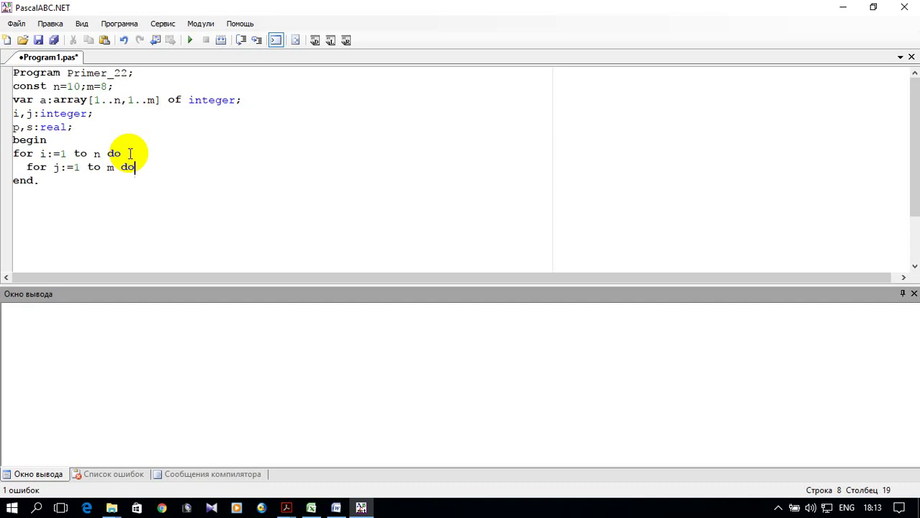
pyautogui.write(' a')
pyautogui.write('[i')
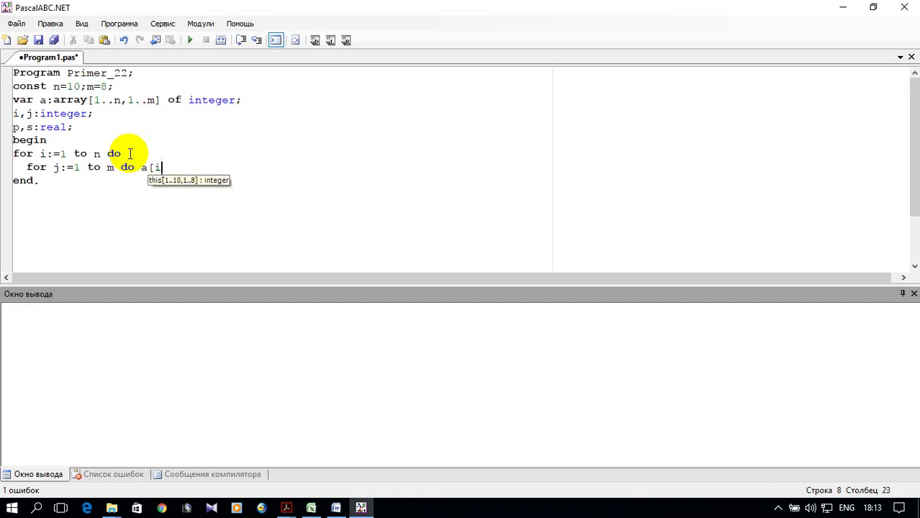
pyautogui.write(',')
pyautogui.write('j')
pyautogui.write(']')
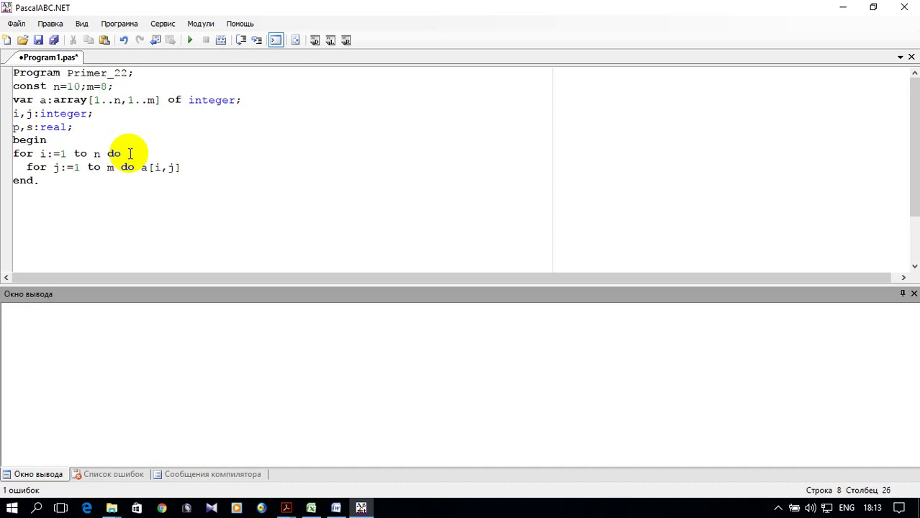
pyautogui.write('=')
pyautogui.press('Left')
pyautogui.write(':')
pyautogui.press('Right')
pyautogui.write('random(')
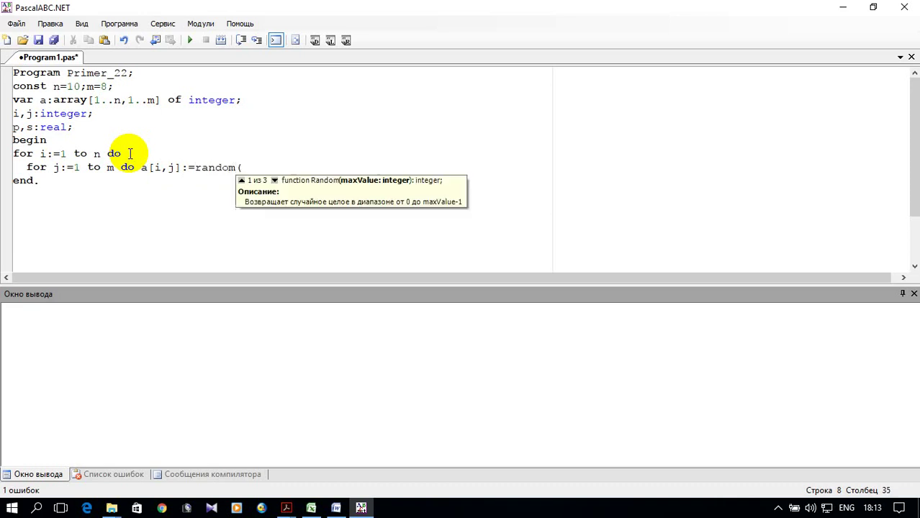
pyautogui.write('n')
pyautogui.write('*')
pyautogui.write(')')
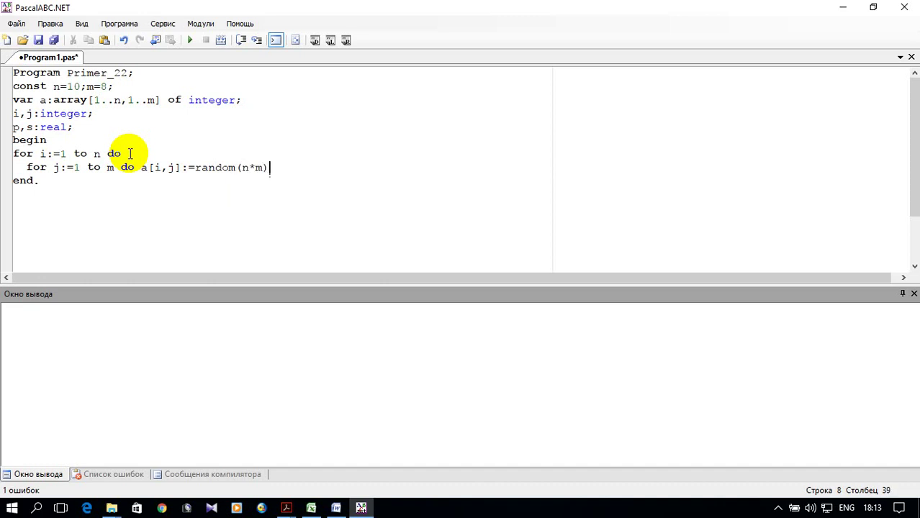
pyautogui.write(';')
# - Put the condition 'if odd(i) then' before the a[i,j] assignment
pyautogui.click(141, 168)
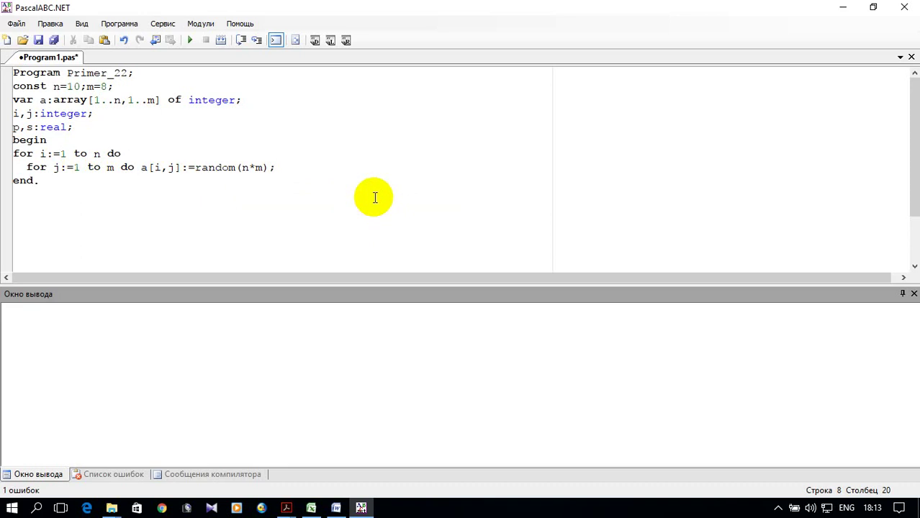
pyautogui.write('if')
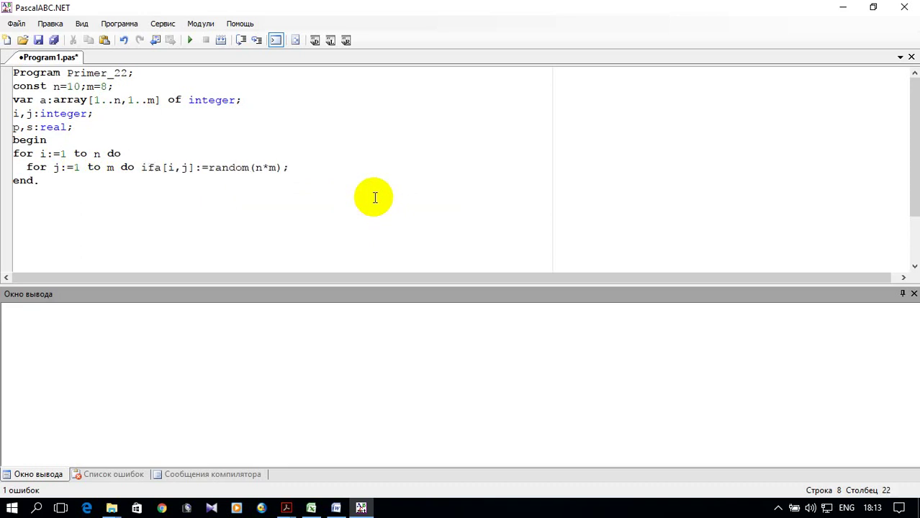
pyautogui.write(' odd')
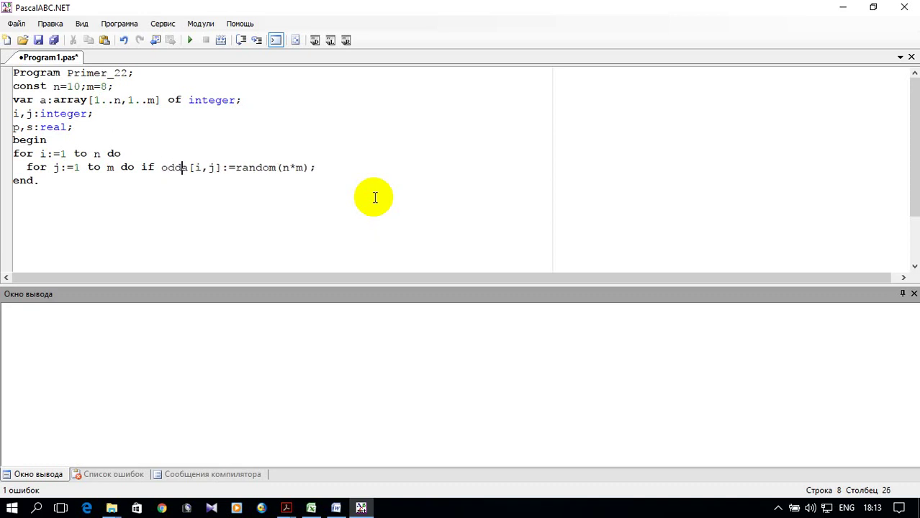
pyautogui.write(' 9')
pyautogui.press('BackSpace')
pyautogui.press('BackSpace')
pyautogui.write('9')
pyautogui.press('BackSpace')
pyautogui.write('(i')
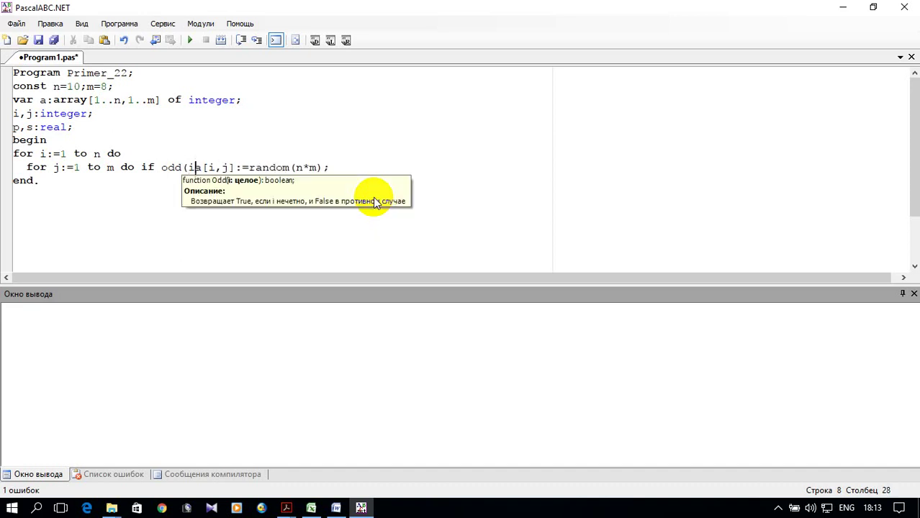
pyautogui.write(')')
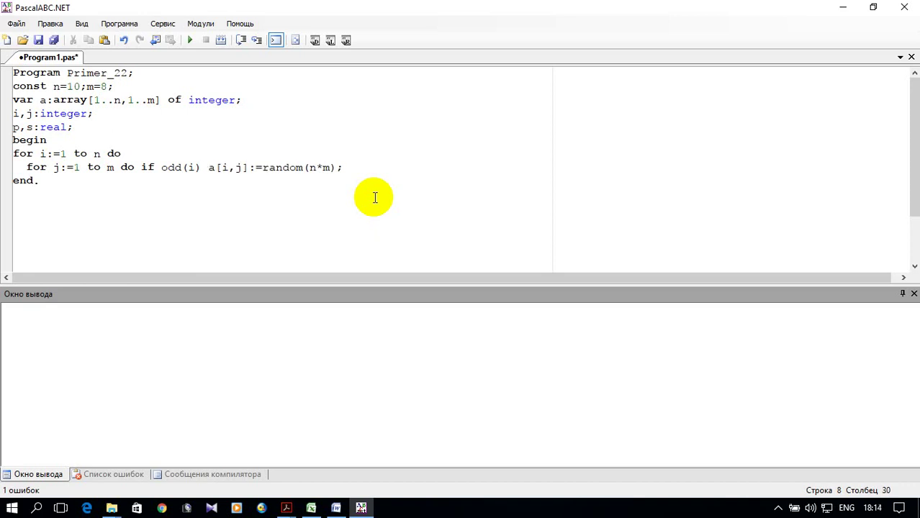
pyautogui.write('then')
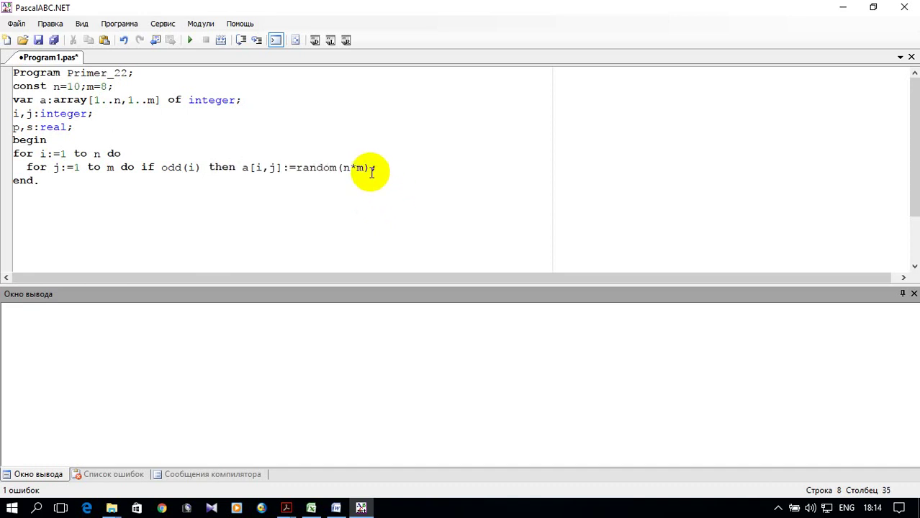
# - Add 'else a[i,j]:=-random(n*m)' so even rows get negative random values
pyautogui.moveTo(243, 168); pyautogui.dragTo(368, 168)
pyautogui.rightClick(350, 173)
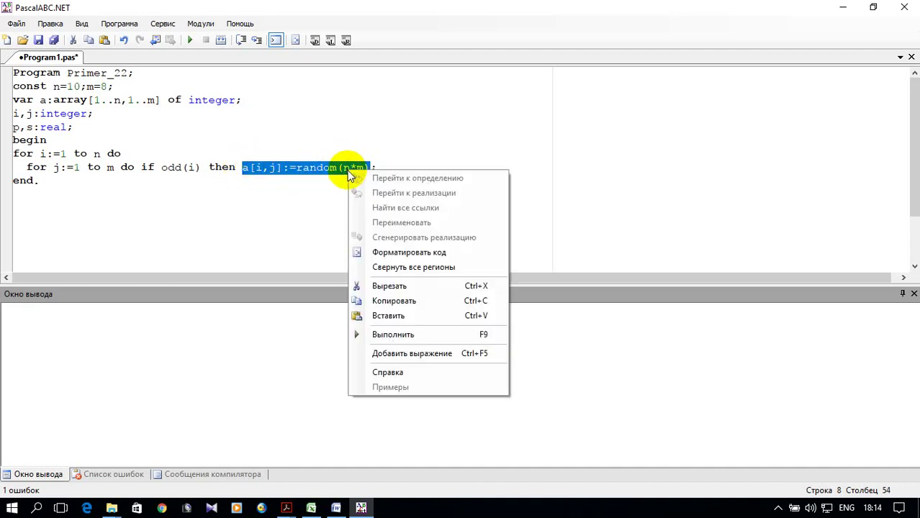
pyautogui.click(403, 301)
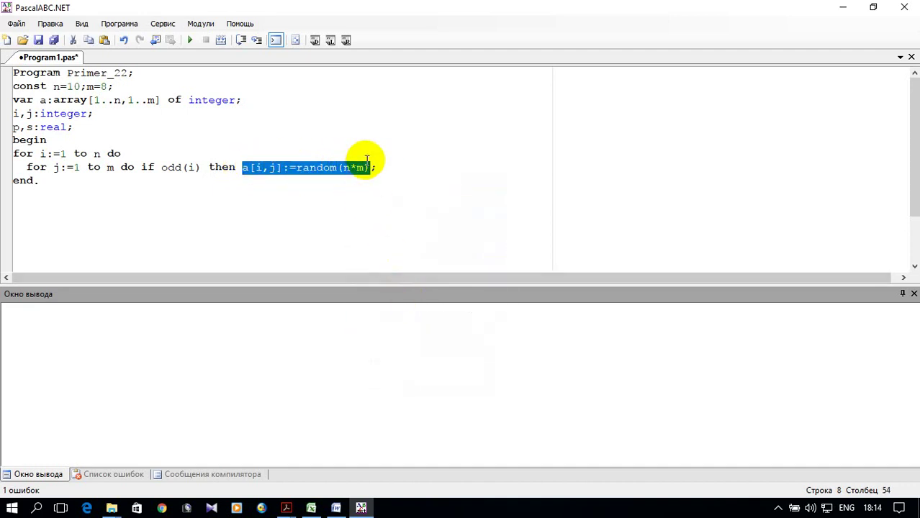
pyautogui.click(371, 168)
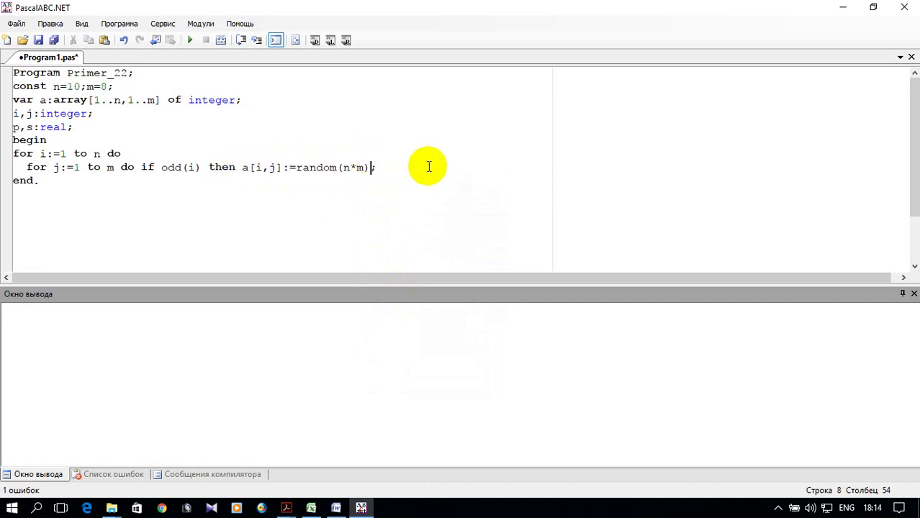
pyautogui.write('else')
pyautogui.hotkey('ctrl', 'v')
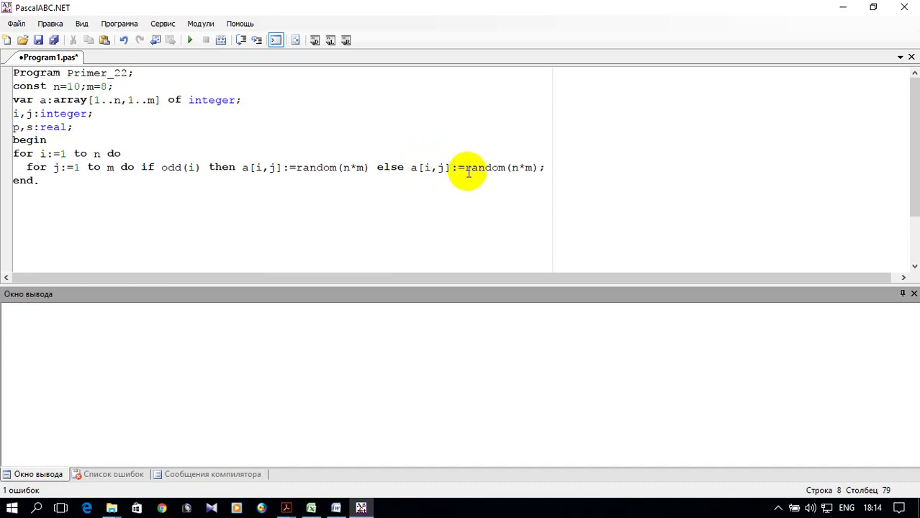
pyautogui.click(466, 168)
pyautogui.write('-')
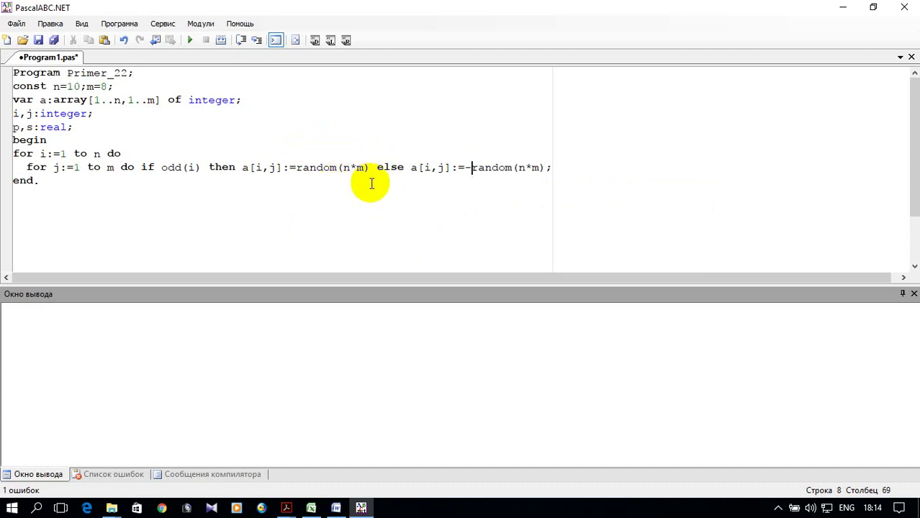
pyautogui.click(550, 167)
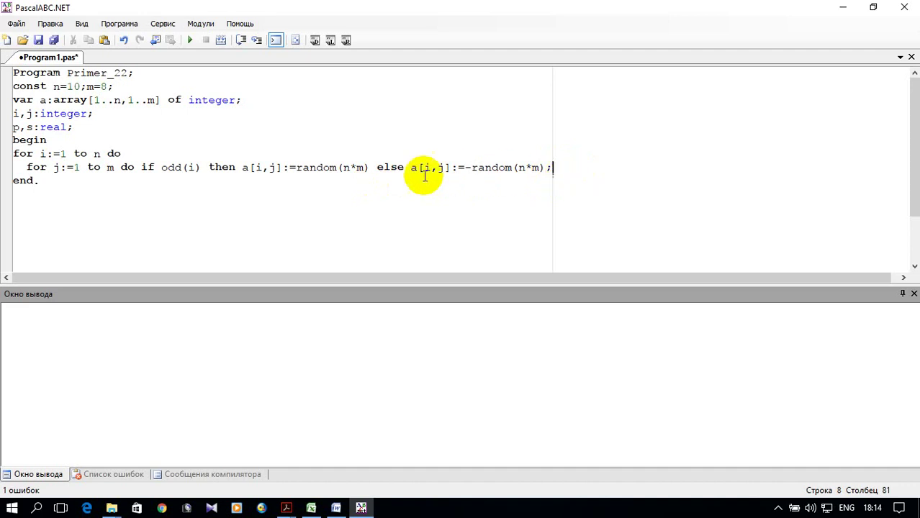
# - Put the if statement on its own line and add begin after each for loop header
pyautogui.click(143, 167)
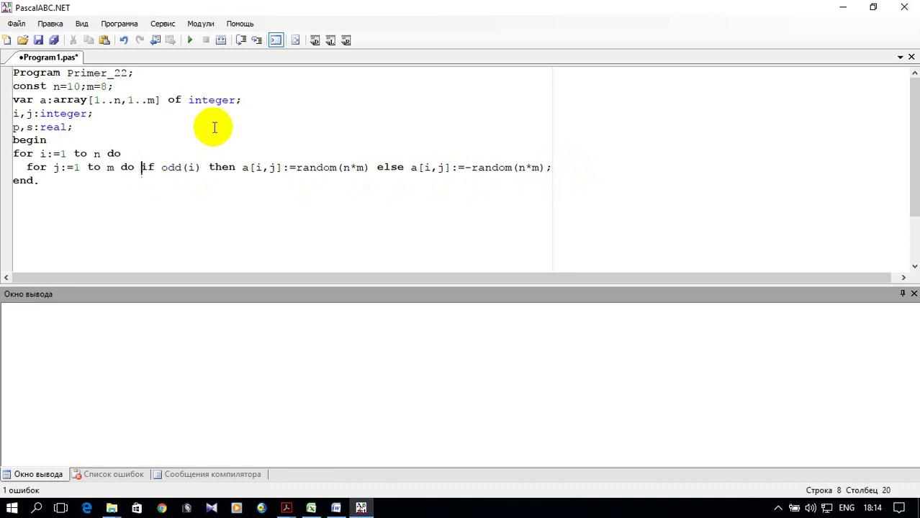
pyautogui.press('Return')
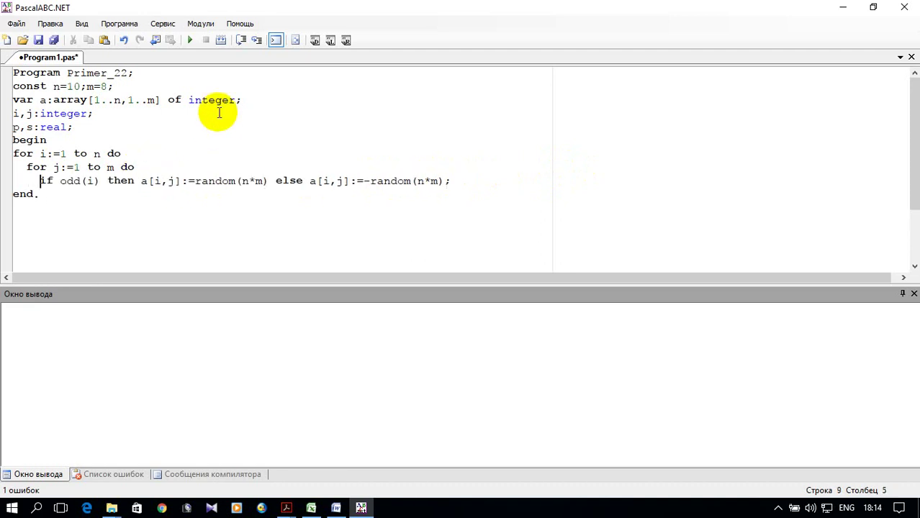
pyautogui.click(148, 167)
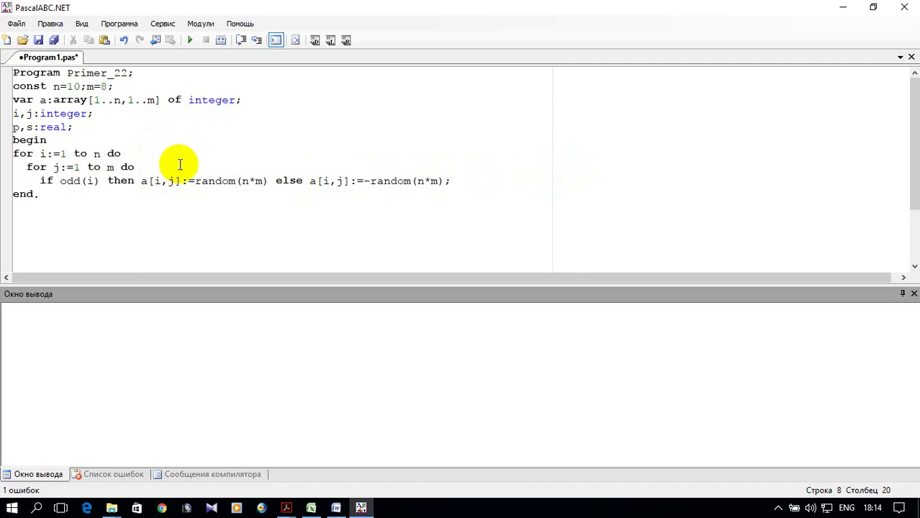
pyautogui.click(140, 157)
pyautogui.press('Return')
pyautogui.write('begin')
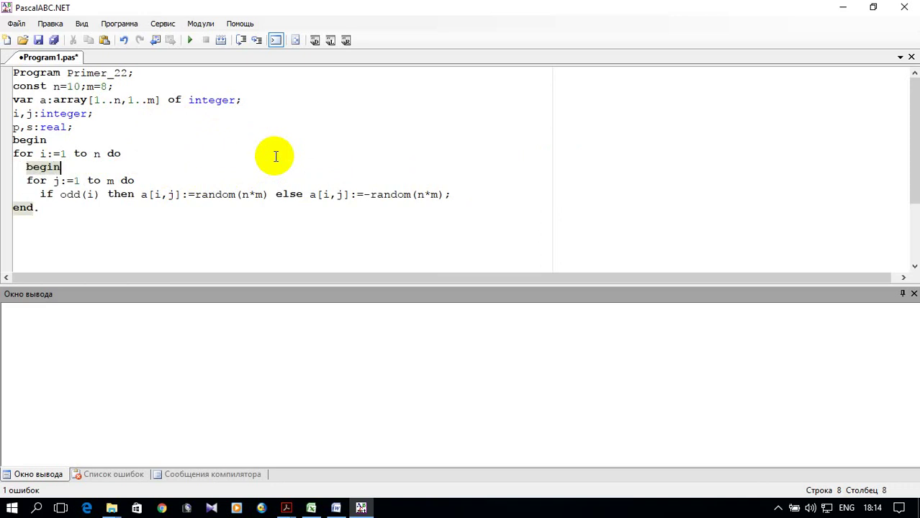
pyautogui.click(169, 180)
pyautogui.write('begi')
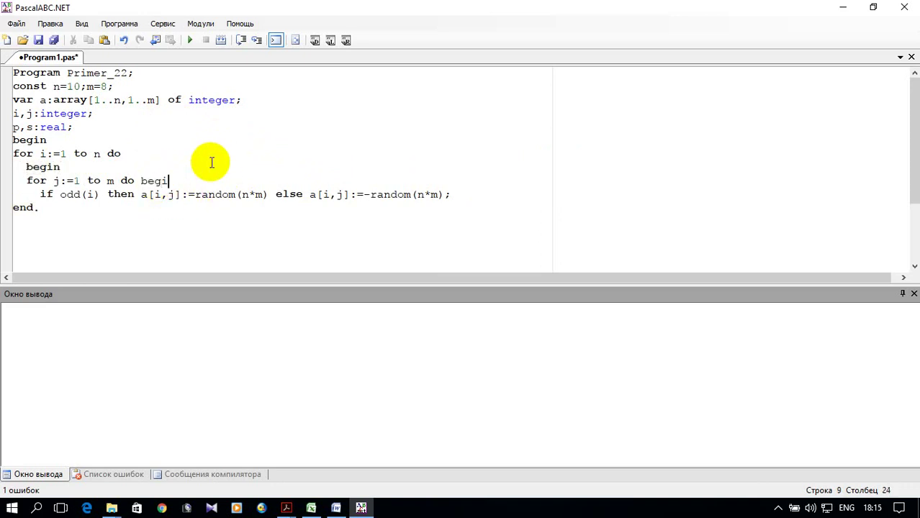
pyautogui.write('n')
pyautogui.press('Left')
pyautogui.press('Left')
pyautogui.press('Left')
pyautogui.press('Left')
pyautogui.press('Left')
pyautogui.press('Return')
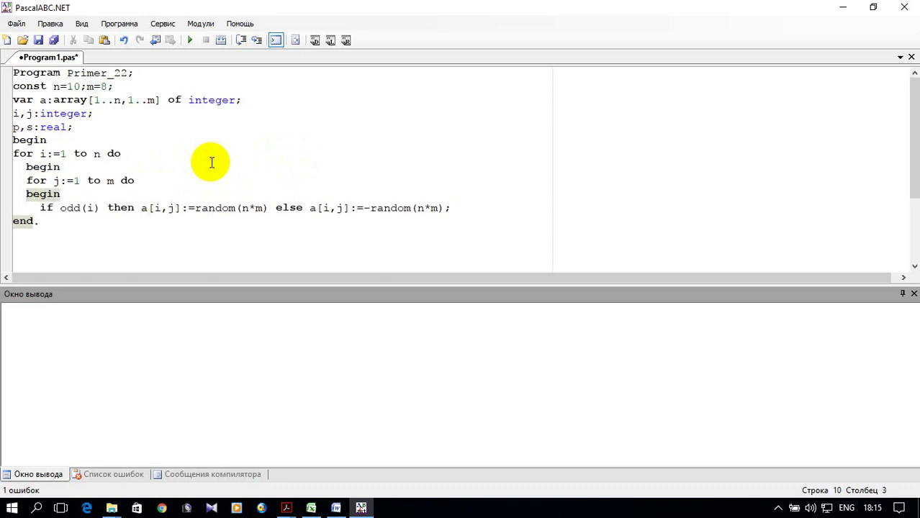
# - Print each element with write(a[i,j],' '), then add end; writeln; and a closing end;
pyautogui.click(456, 207)
pyautogui.press('Return')
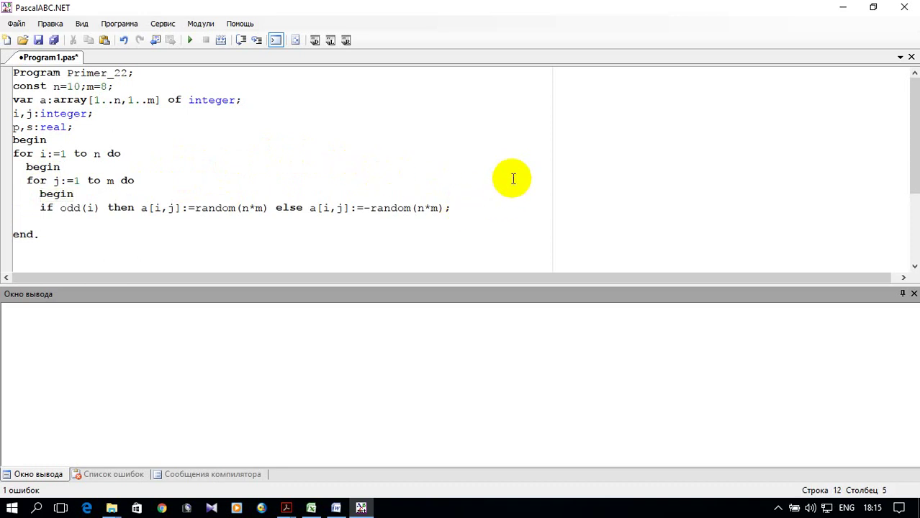
pyautogui.write('write(')
pyautogui.write(' a[i,j]')
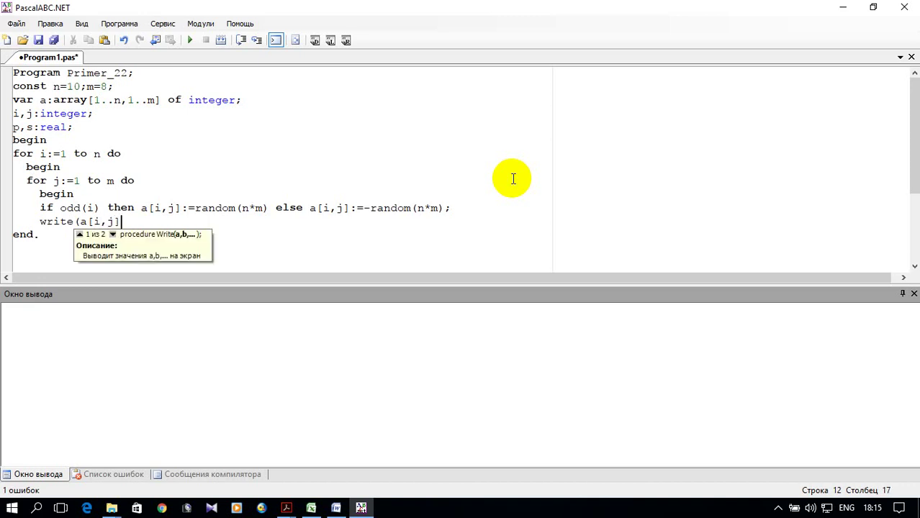
pyautogui.write(",'  '")
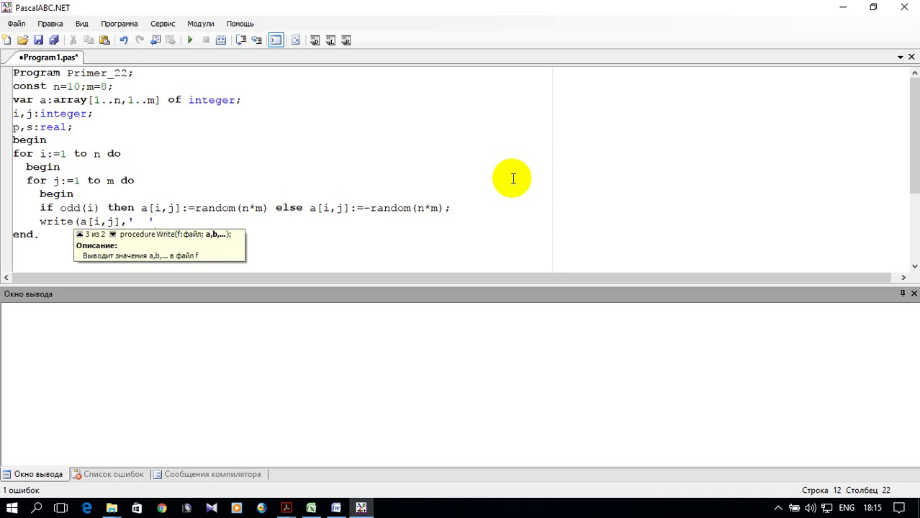
pyautogui.write(')')
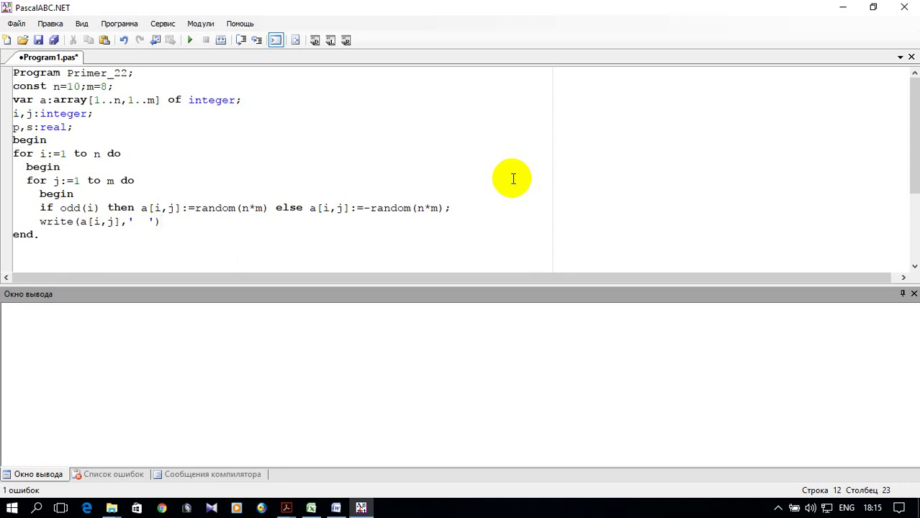
pyautogui.press('Return')
pyautogui.write('end')
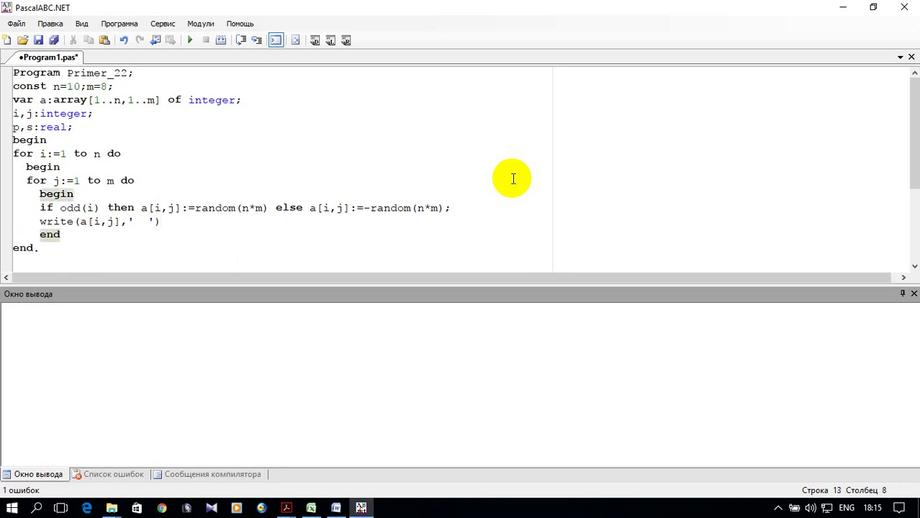
pyautogui.write('; ')
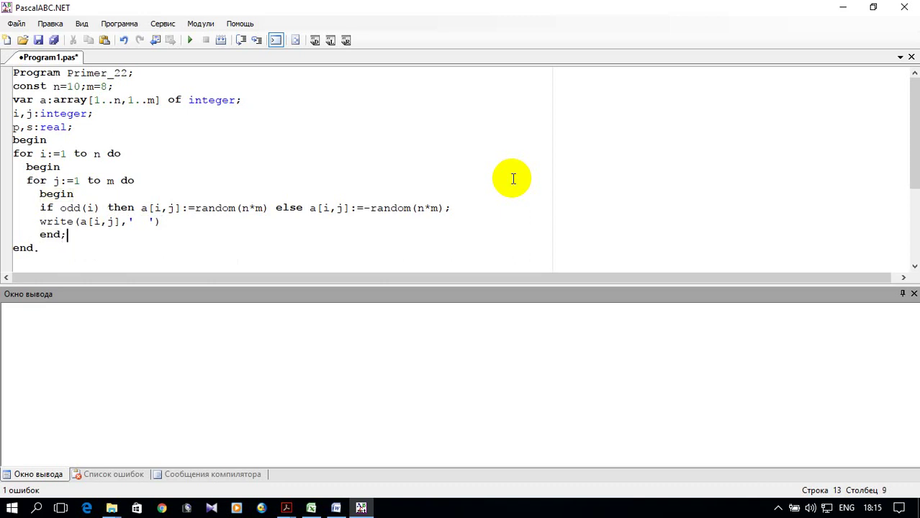
pyautogui.write('wr')
pyautogui.write('iteln;')
pyautogui.press('Return')
pyautogui.write('en')
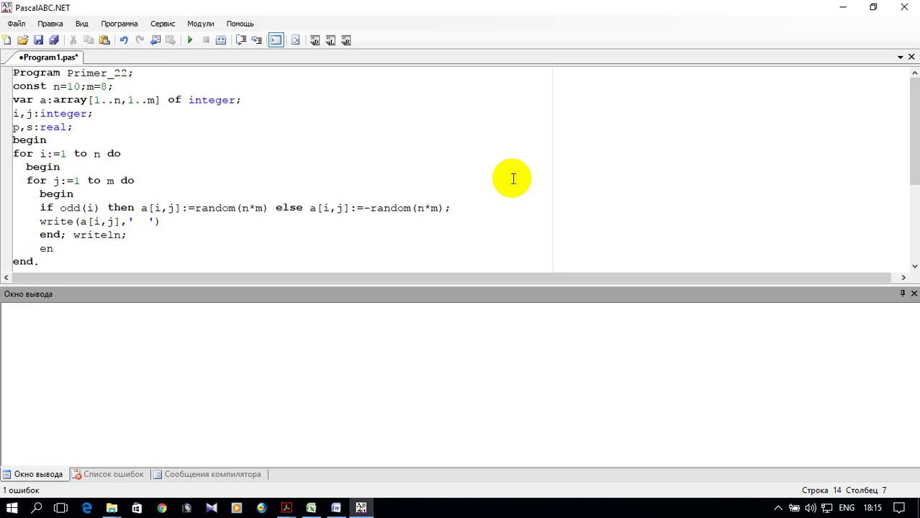
pyautogui.write('d;')
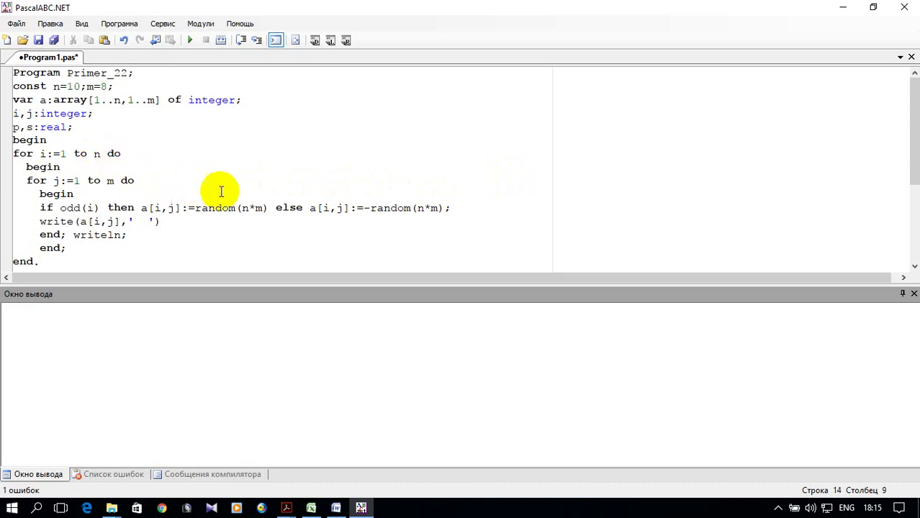
pyautogui.scroll(-1, 242, 193)
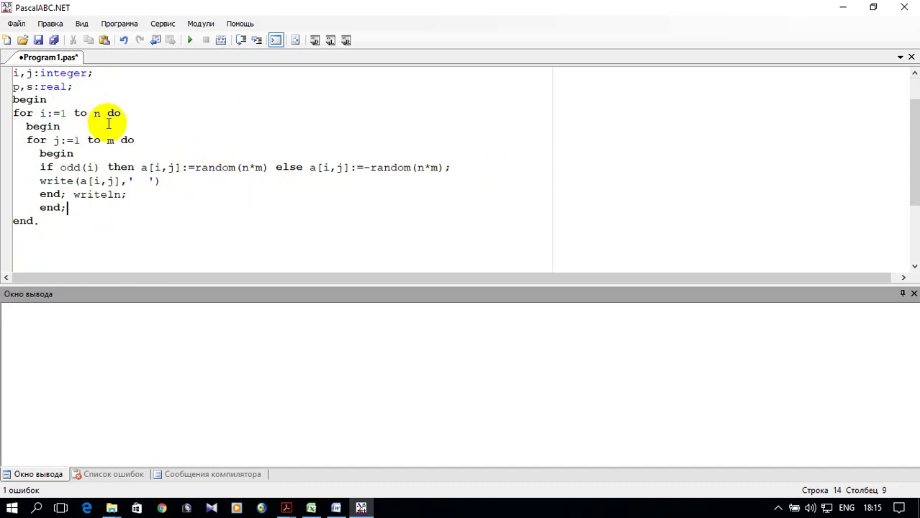
pyautogui.scroll(1, 99, 129)
# - Initialize p:=1; and s:=0; right after the program's begin
pyautogui.click(78, 140)
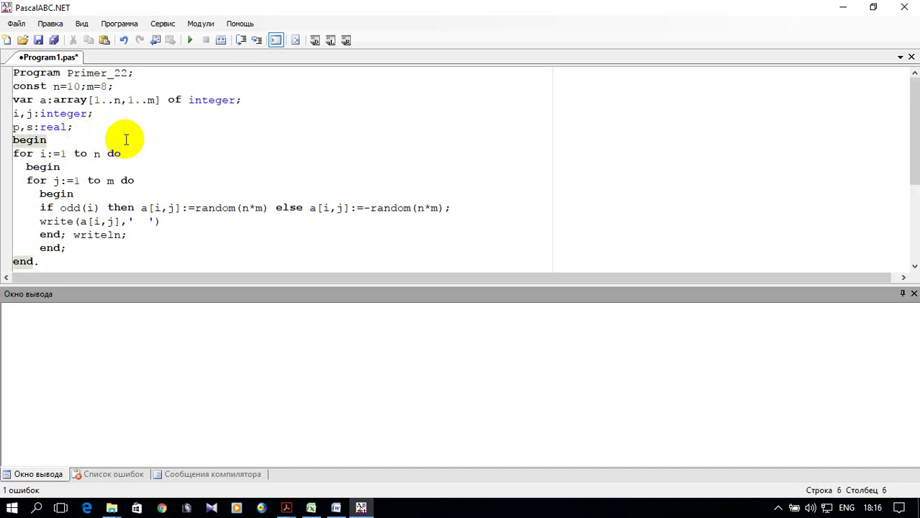
pyautogui.press('Return')
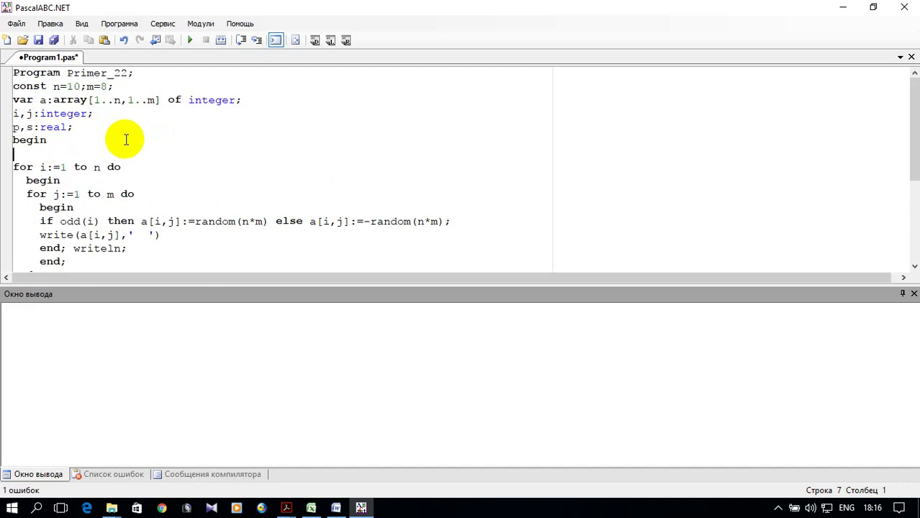
pyautogui.write('p')
pyautogui.write(':=1;')
pyautogui.press('Return')
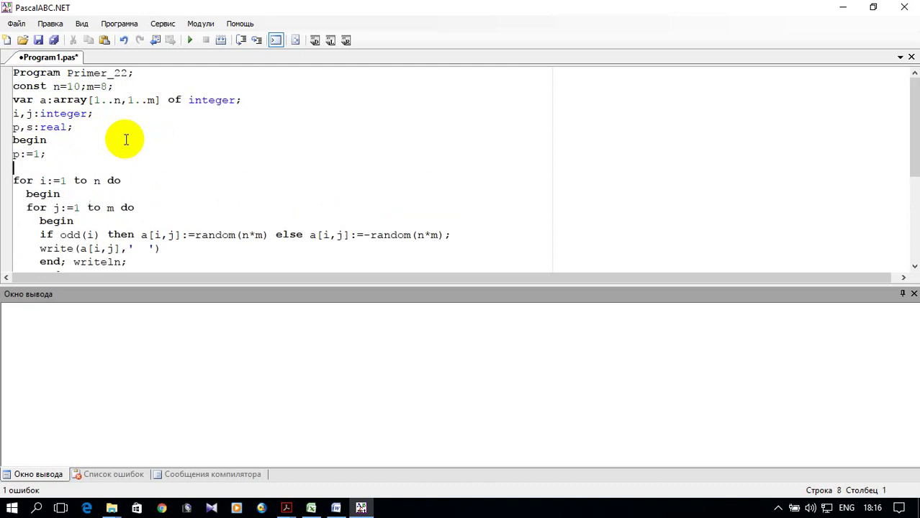
pyautogui.write('s:=0;')
# - After the write, add 'if a[i,j]>0 then begin p:=p*a[i,j]; s:=s+a[i,j] end'
pyautogui.scroll(-1, 154, 179)
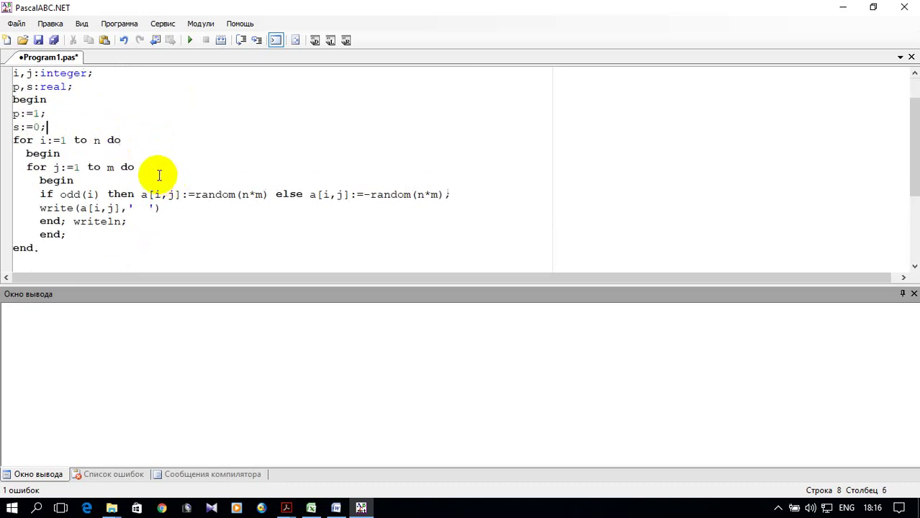
pyautogui.scroll(-2, 150, 169)
pyautogui.click(191, 128)
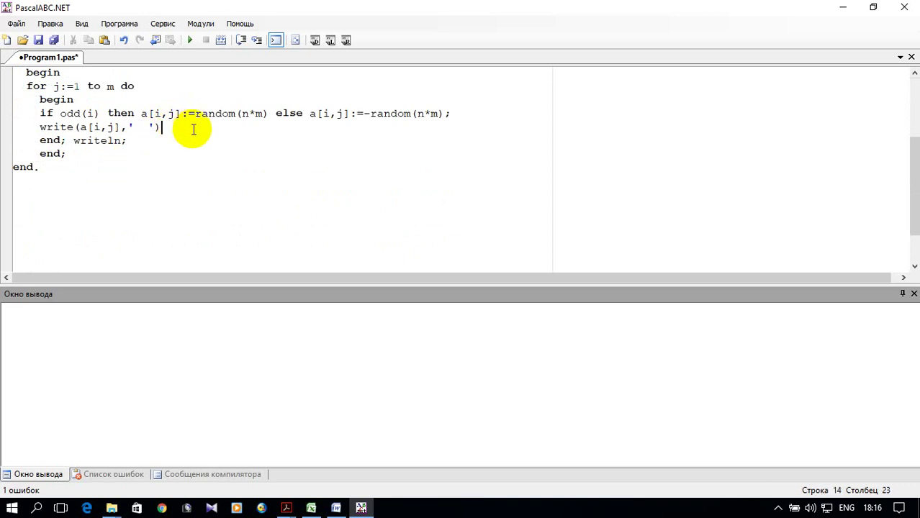
pyautogui.write(';')
pyautogui.press('Return')
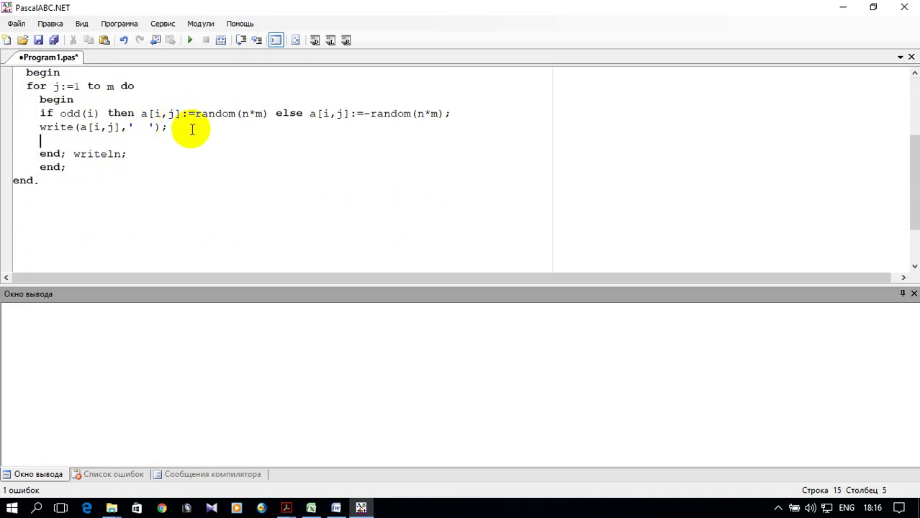
pyautogui.write('if')
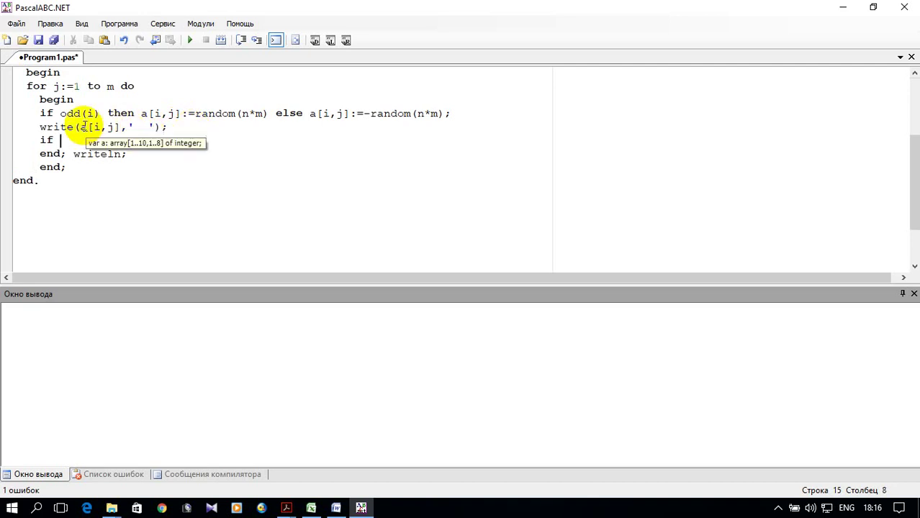
pyautogui.moveTo(80, 128); pyautogui.dragTo(116, 128)
pyautogui.rightClick(106, 127)
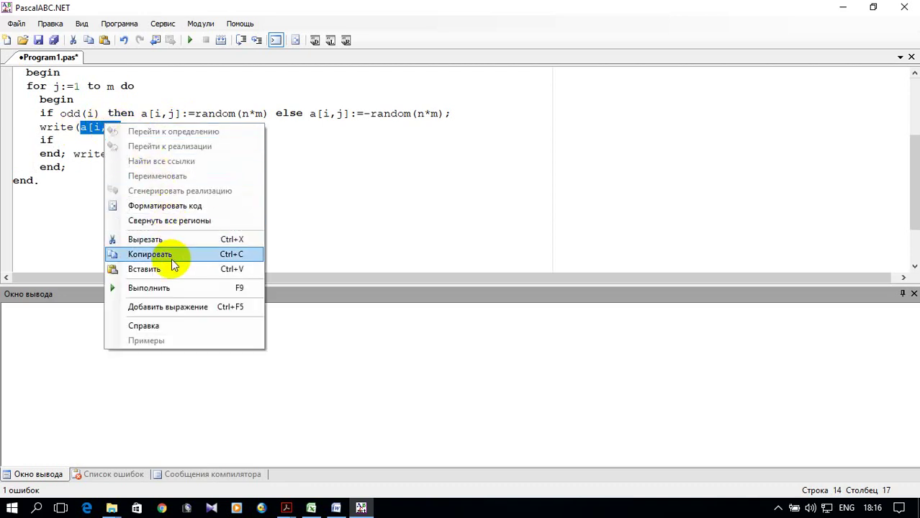
pyautogui.click(173, 256)
pyautogui.click(97, 140)
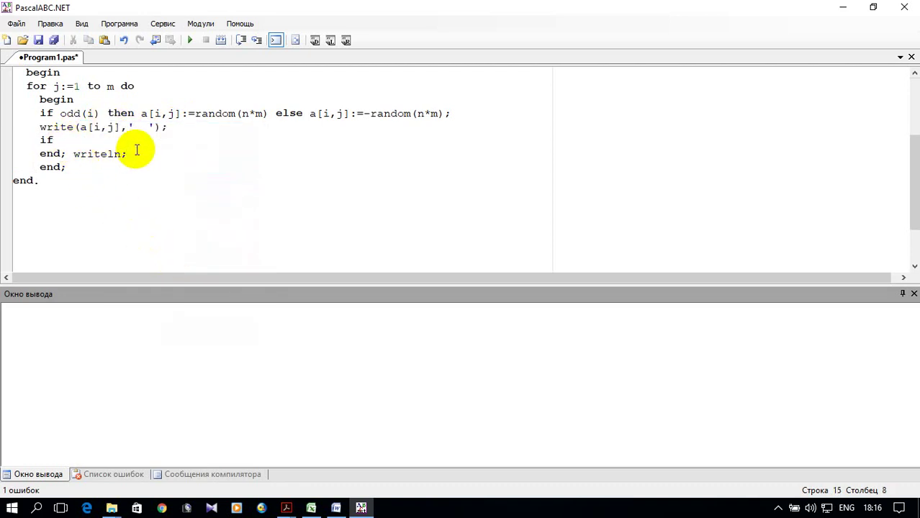
pyautogui.hotkey('ctrl', 'v')
pyautogui.write('>0 ')
pyautogui.write('then ')
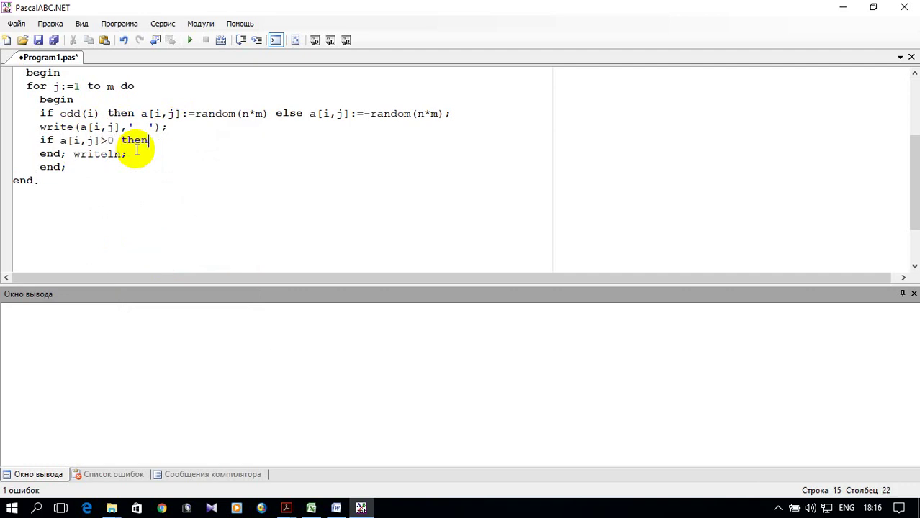
pyautogui.write('begin')
pyautogui.write(' p')
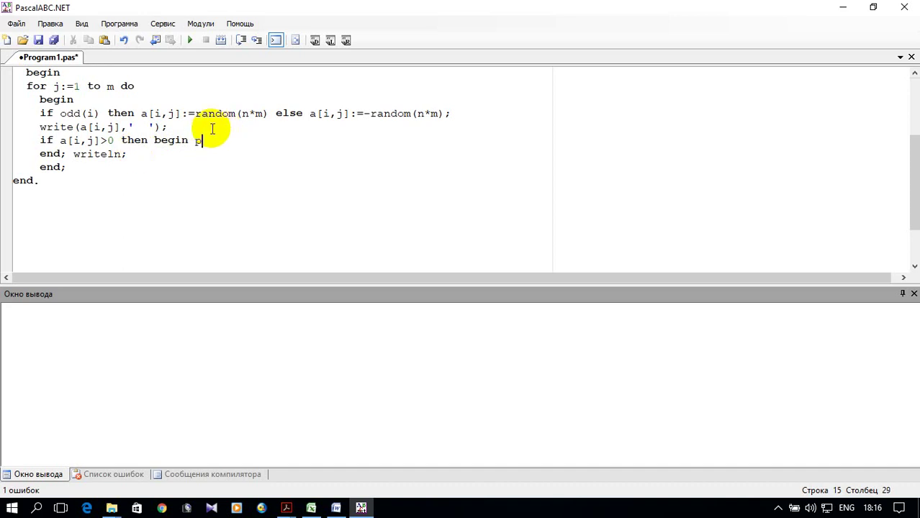
pyautogui.write(':=')
pyautogui.write('p*')
pyautogui.write('a[')
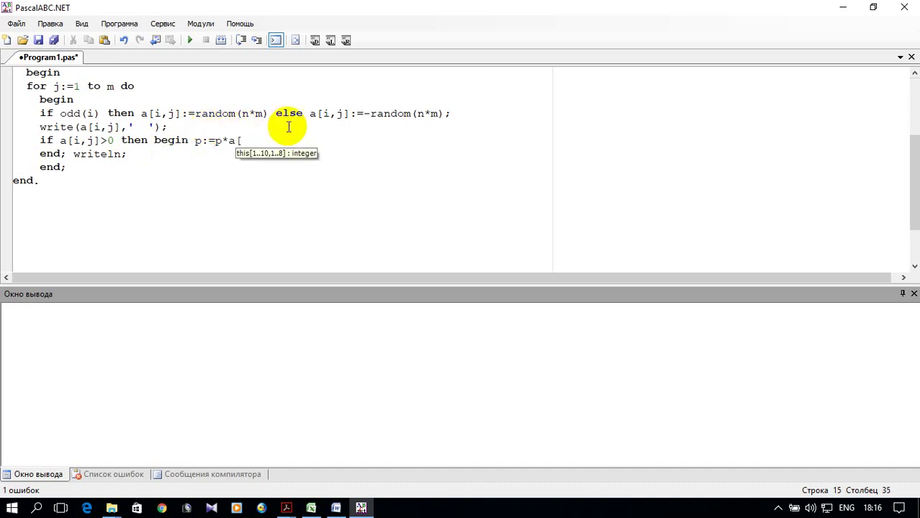
pyautogui.write('i,j]')
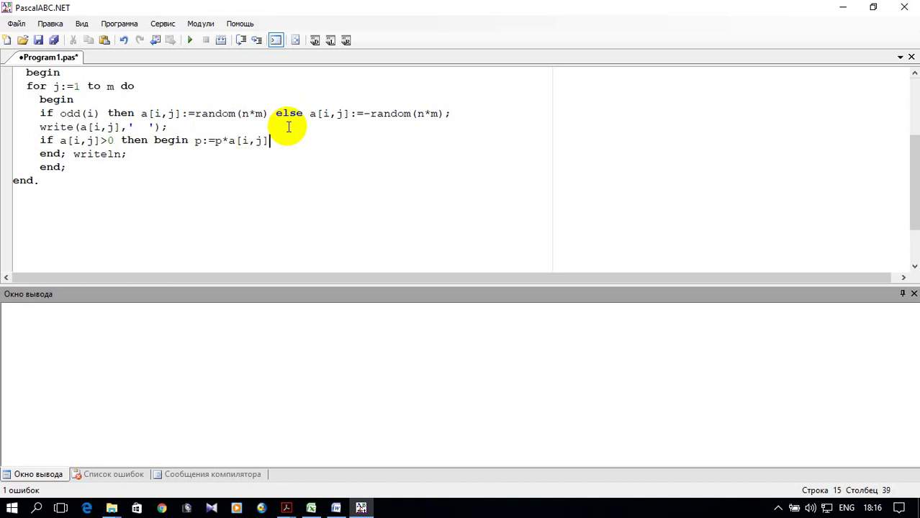
pyautogui.write('; s:=s+a')
pyautogui.write('[i')
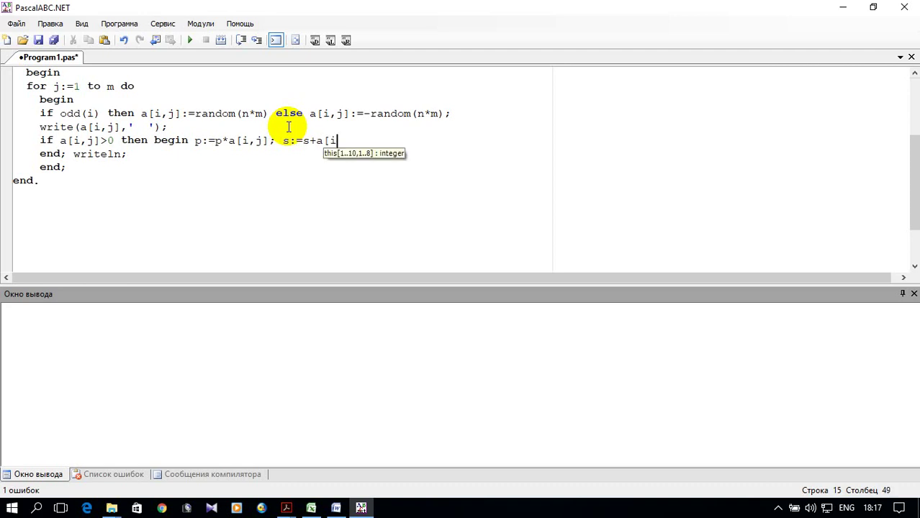
pyautogui.write(',j]')
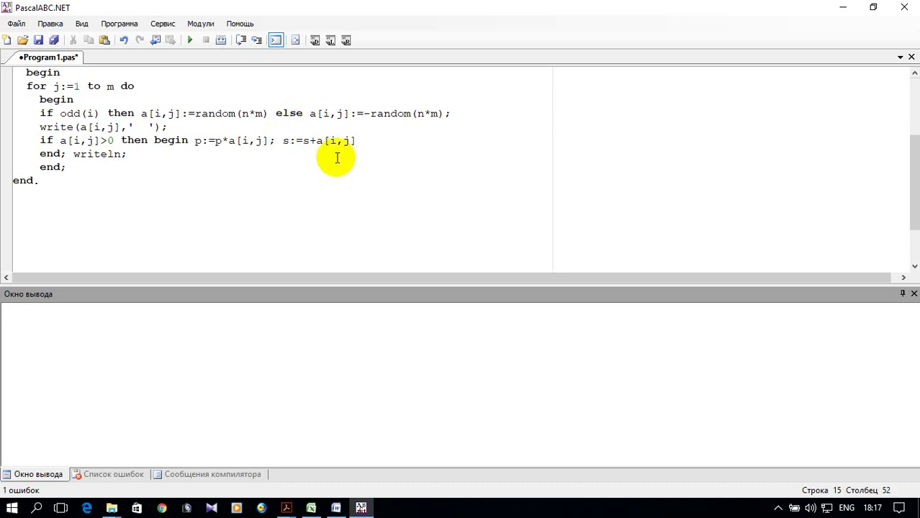
pyautogui.write(' end')
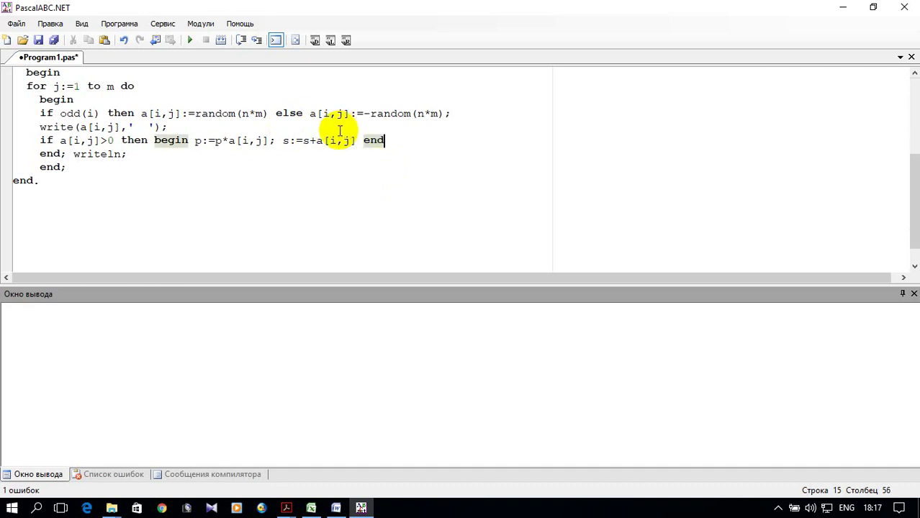
pyautogui.scroll(-1, 339, 131)
pyautogui.click(67, 126)
# - Add Writeln('p=',p,' s=',s) after the loops to print product and sum
pyautogui.press('Return')
pyautogui.write('Write')
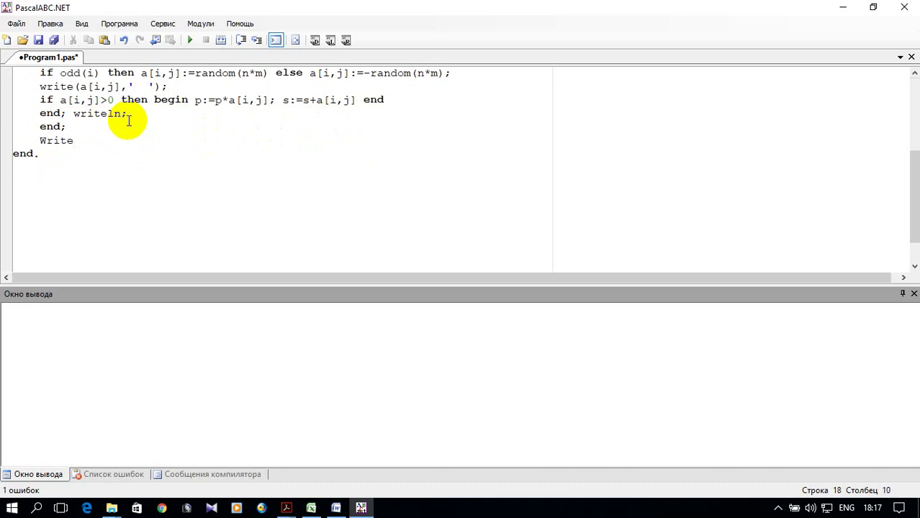
pyautogui.write('ln')
pyautogui.write('(')
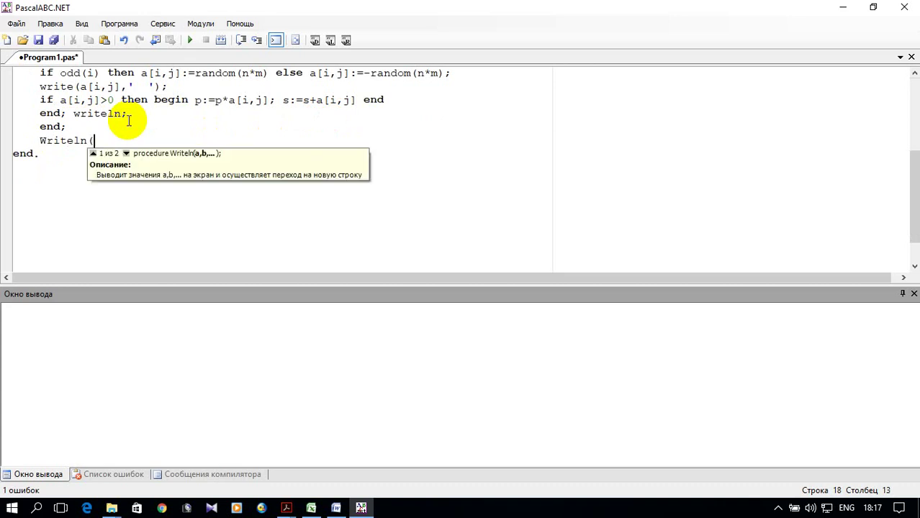
pyautogui.write("'")
pyautogui.write('p=')
pyautogui.write("'")
pyautogui.write(',p')
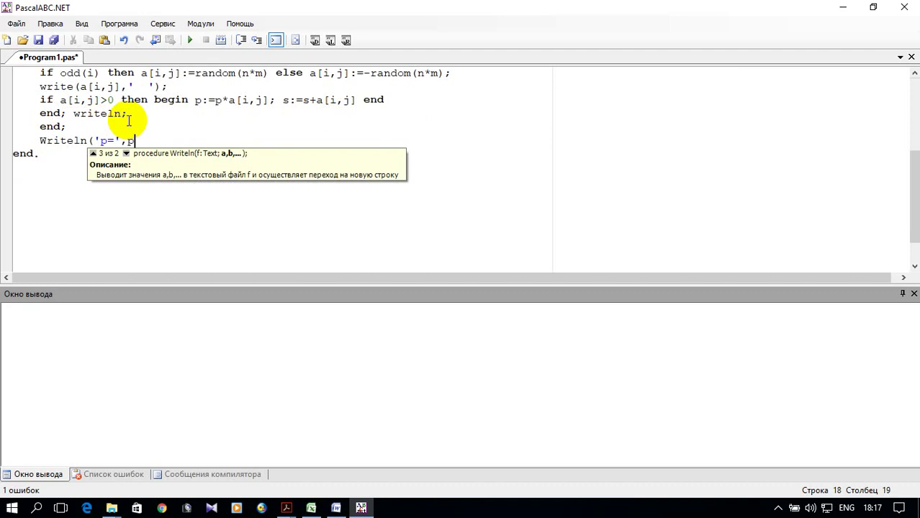
pyautogui.write(',')
pyautogui.write("'   ")
pyautogui.write('s')
pyautogui.write('=')
pyautogui.write("',s)")
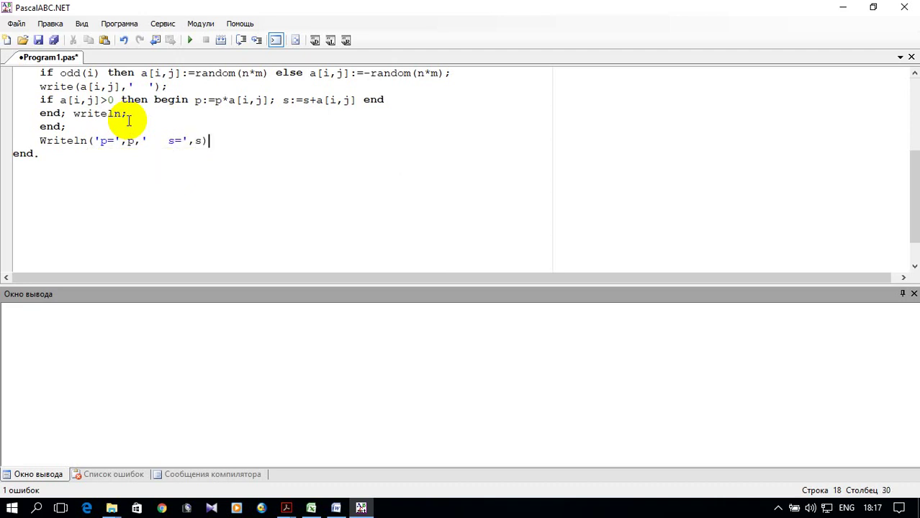
pyautogui.scroll(1, 291, 140)
pyautogui.scroll(1, 292, 140)
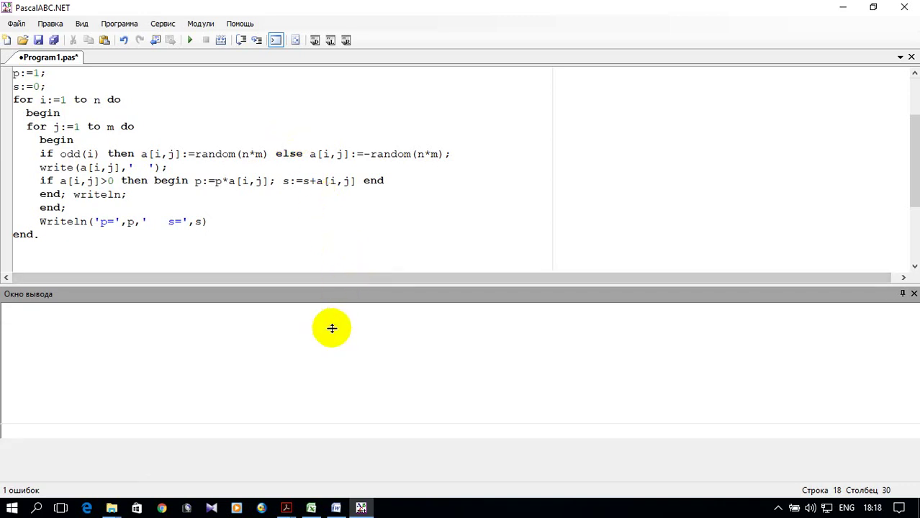
# - Enlarge the code area and run the program, getting p=8.81732794856025E+58 and s=1603
pyautogui.moveTo(345, 285); pyautogui.dragTo(331, 329)
pyautogui.scroll(2, 259, 240)
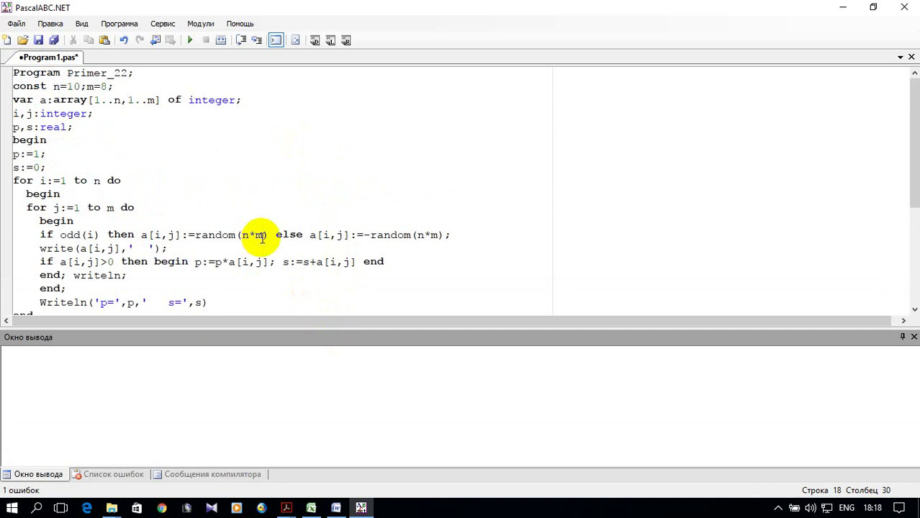
pyautogui.scroll(-1, 261, 237)
pyautogui.scroll(1, 261, 237)
pyautogui.moveTo(282, 329); pyautogui.dragTo(278, 353)
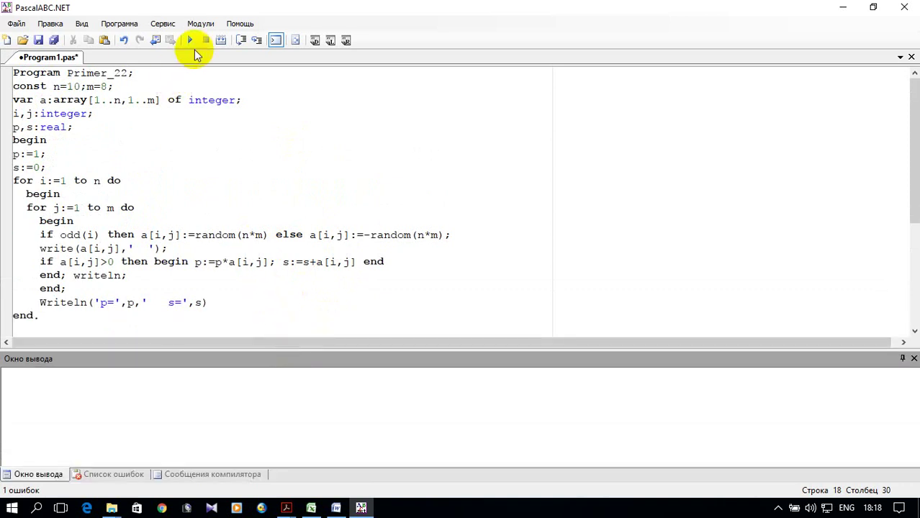
pyautogui.click(191, 40)
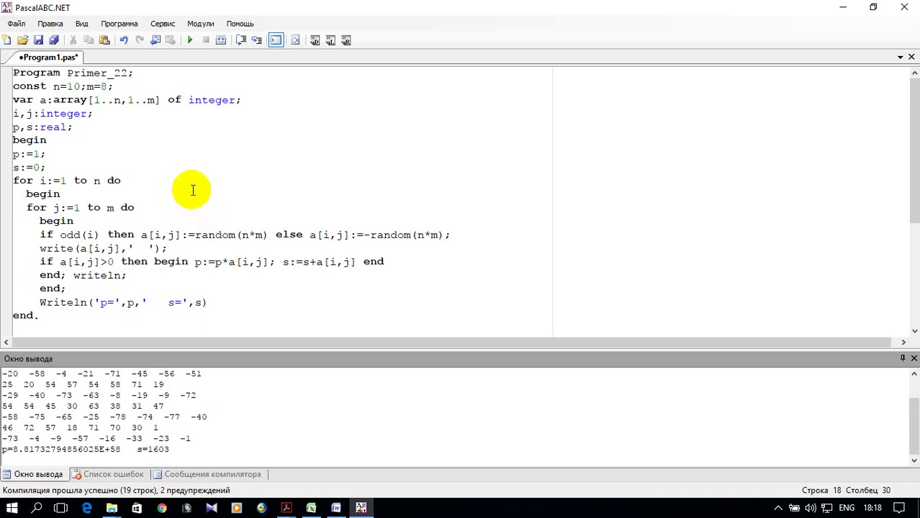
# - Copy the entire Primer_22 program text from the PascalABC.NET editor
pyautogui.moveTo(57, 317)
pyautogui.mouseDown()
pyautogui.moveTo(4, 111)
pyautogui.moveTo(5, 70)
pyautogui.mouseUp()
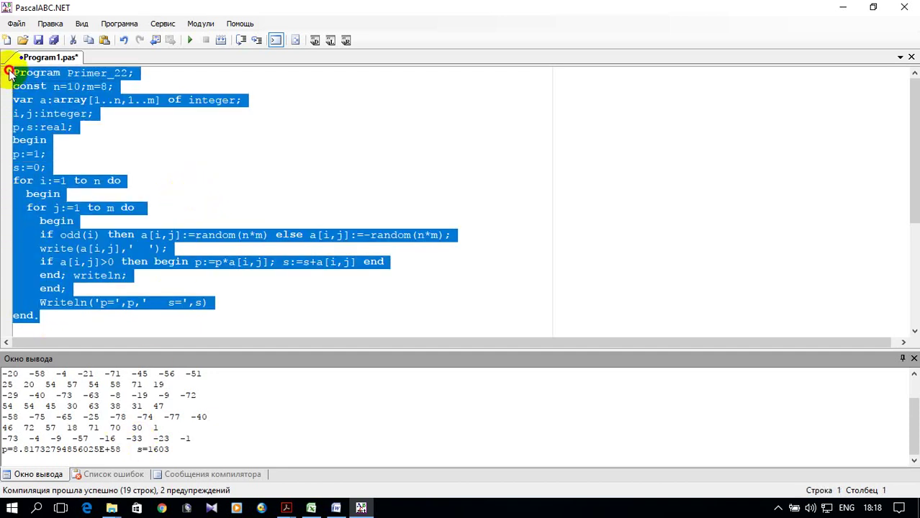
pyautogui.rightClick(45, 86)
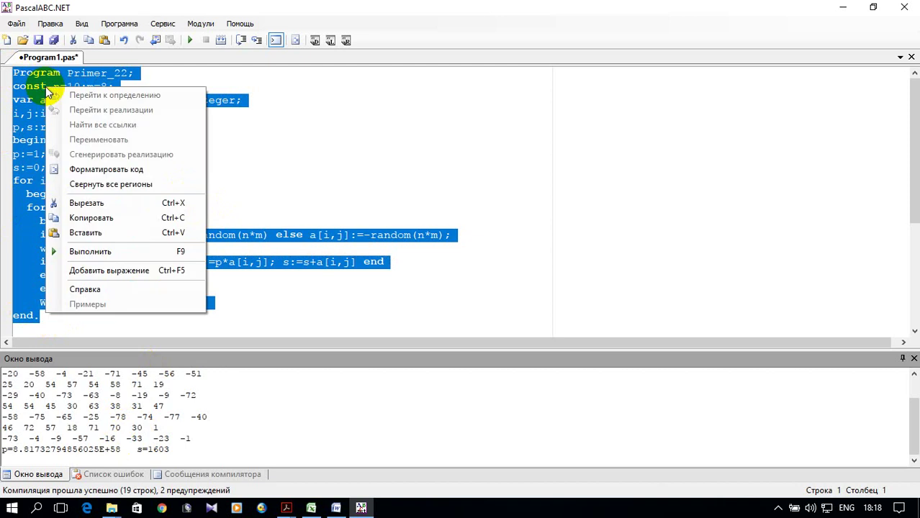
pyautogui.click(115, 217)
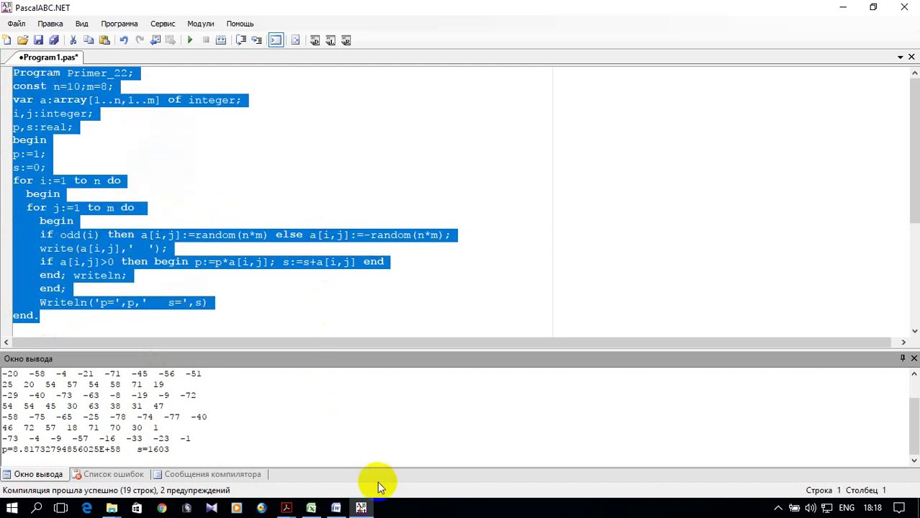
# - In Excel, clear the old Primer_21 entries, paste the code from A2, and autofit column A
pyautogui.click(311, 508)
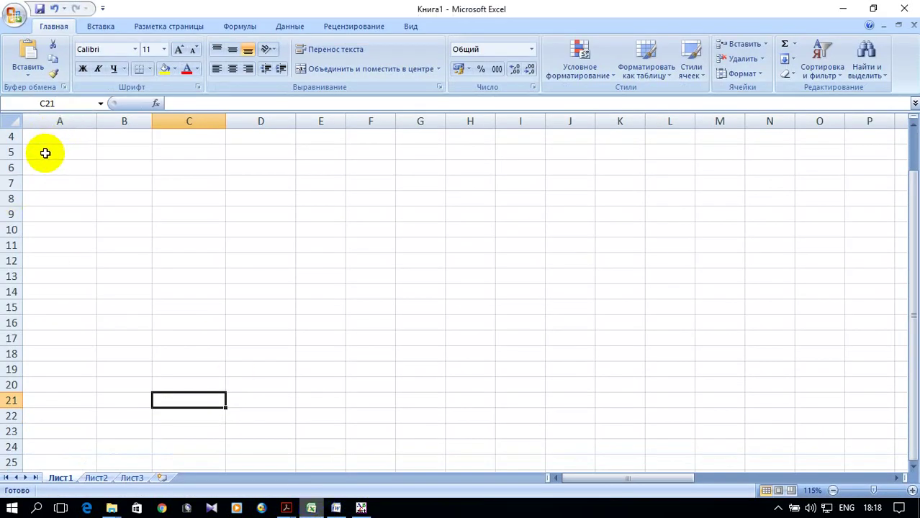
pyautogui.scroll(1, 58, 159)
pyautogui.moveTo(49, 136); pyautogui.dragTo(216, 180)
pyautogui.click(62, 155)
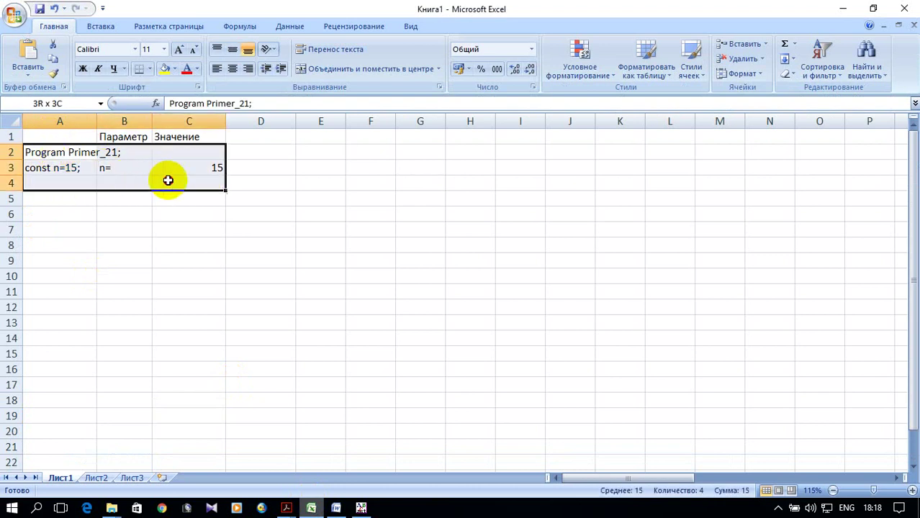
pyautogui.press('Delete')
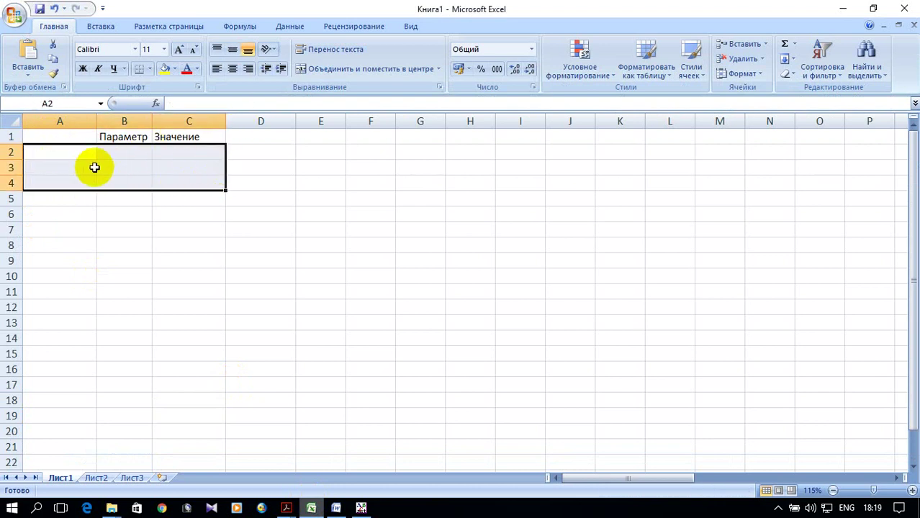
pyautogui.click(77, 158)
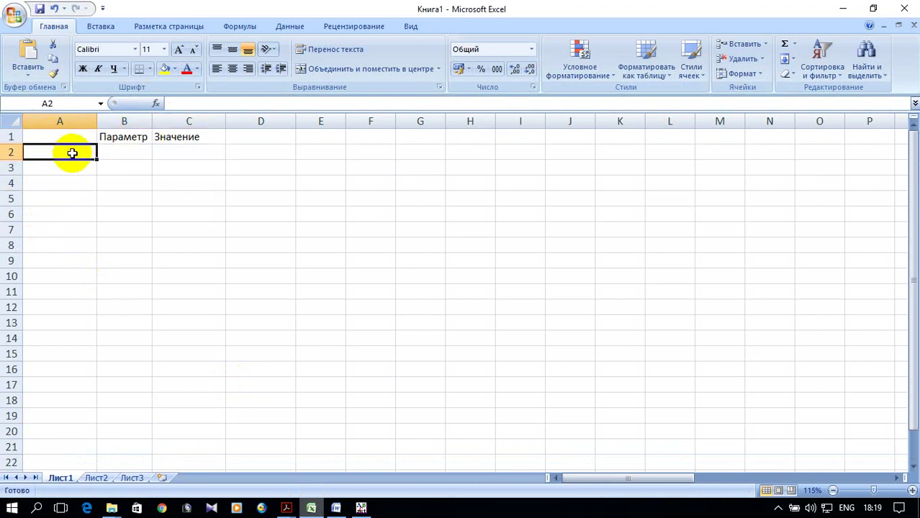
pyautogui.rightClick(69, 151)
pyautogui.click(110, 190)
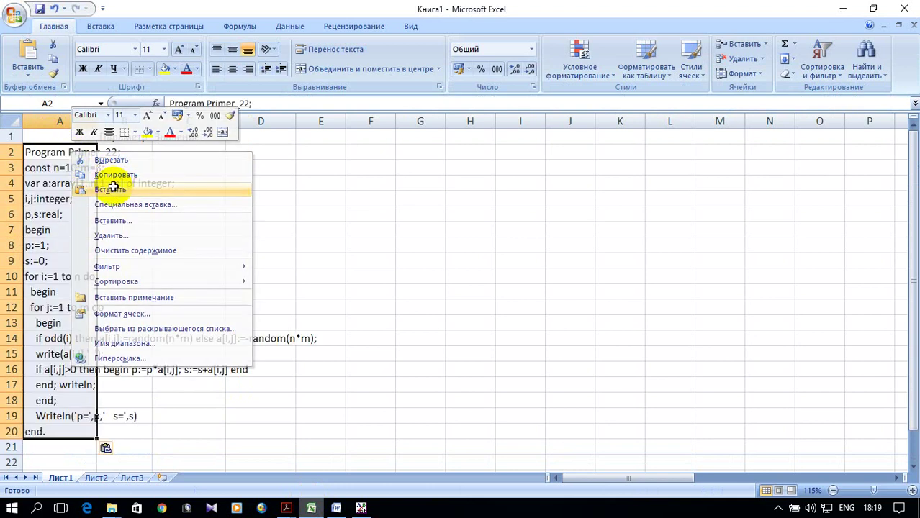
pyautogui.doubleClick(97, 122)
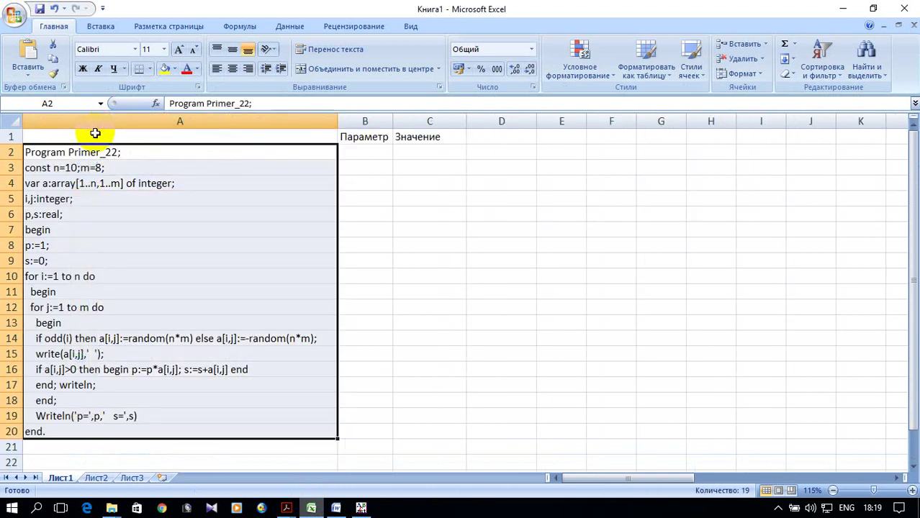
pyautogui.click(365, 168)
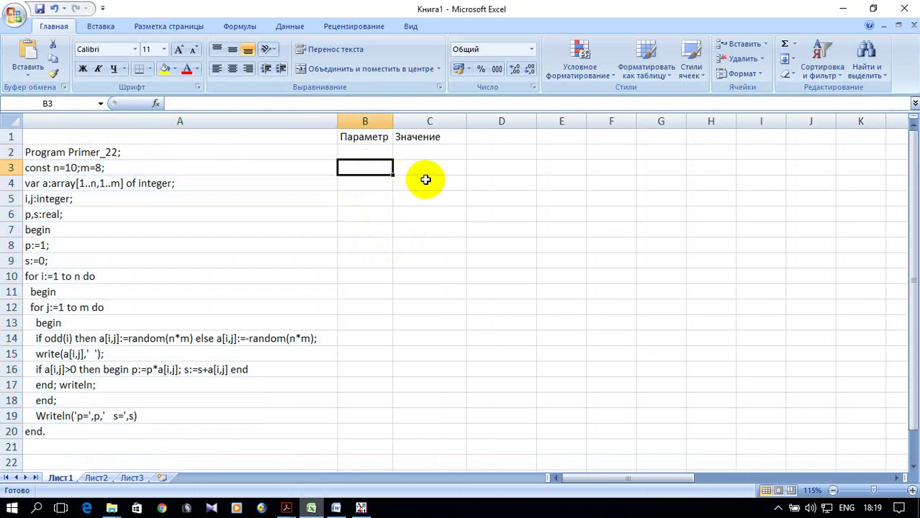
# - Label B3 as a[i,j] and fill column indices 1 to 8 across C3:J3
pyautogui.write('a[i,')
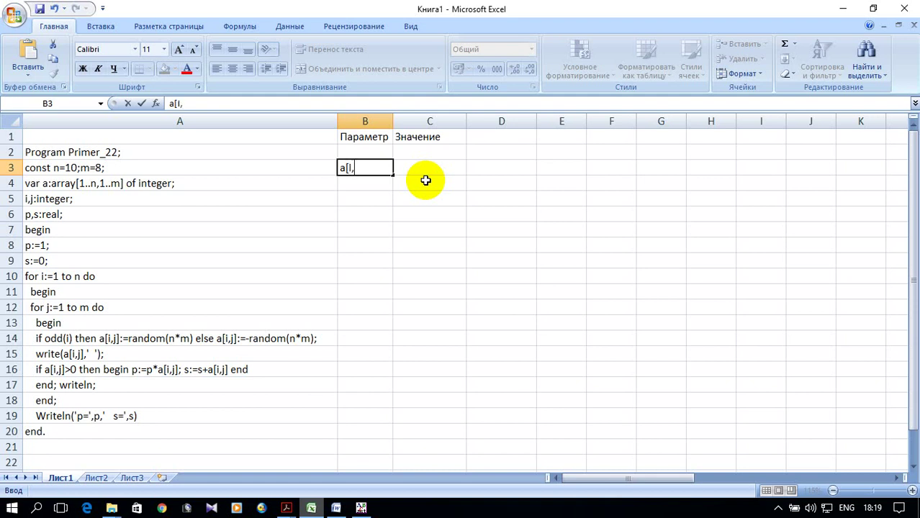
pyautogui.write('j')
pyautogui.write(']')
pyautogui.click(435, 148)
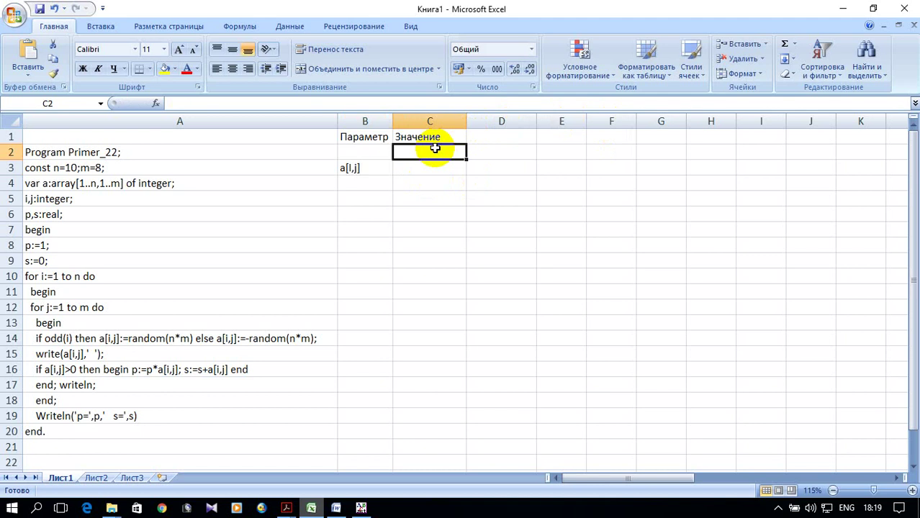
pyautogui.write('1')
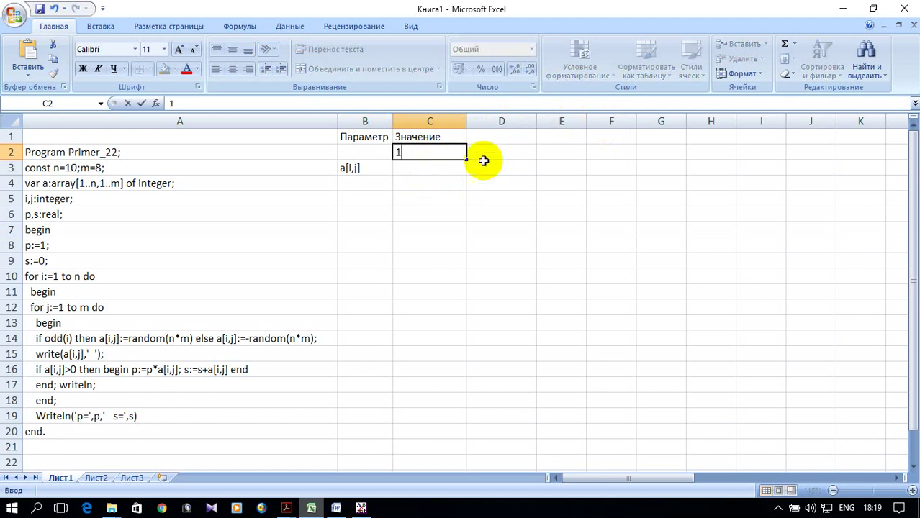
pyautogui.click(431, 164)
pyautogui.click(436, 154)
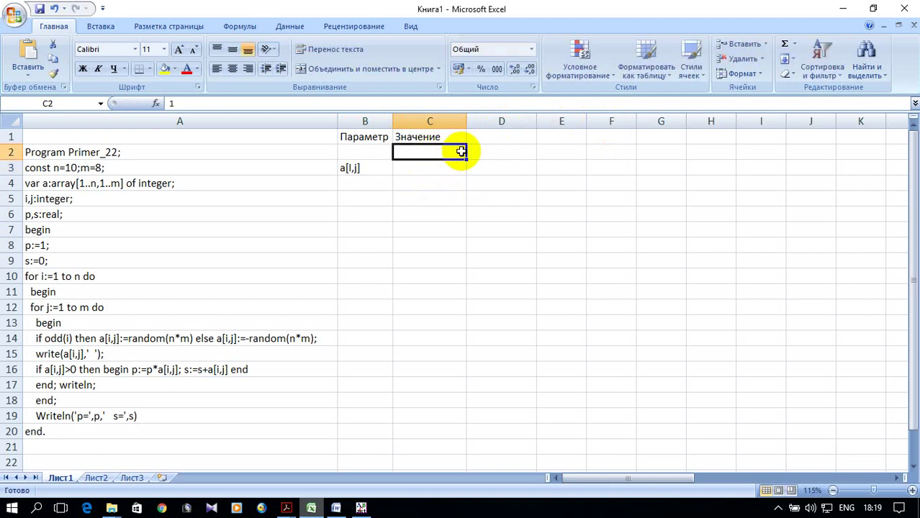
pyautogui.moveTo(461, 151); pyautogui.dragTo(465, 167)
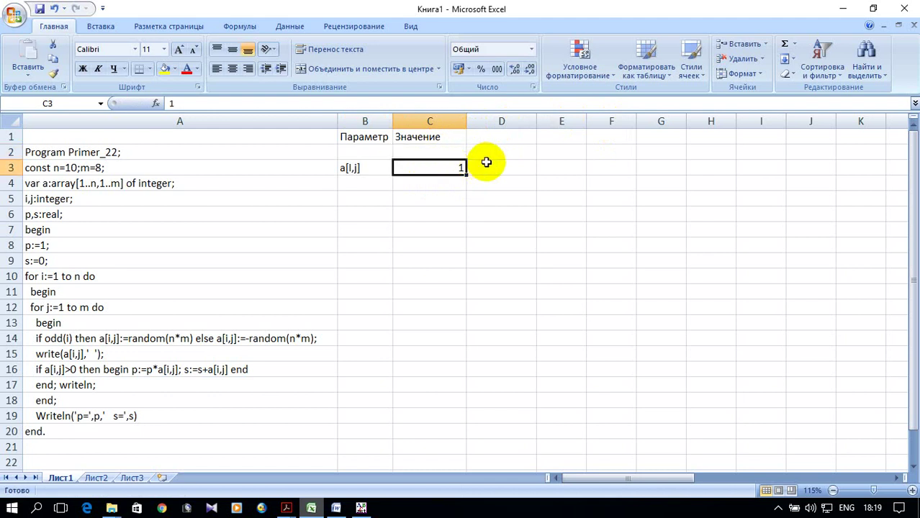
pyautogui.click(489, 165)
pyautogui.write('2')
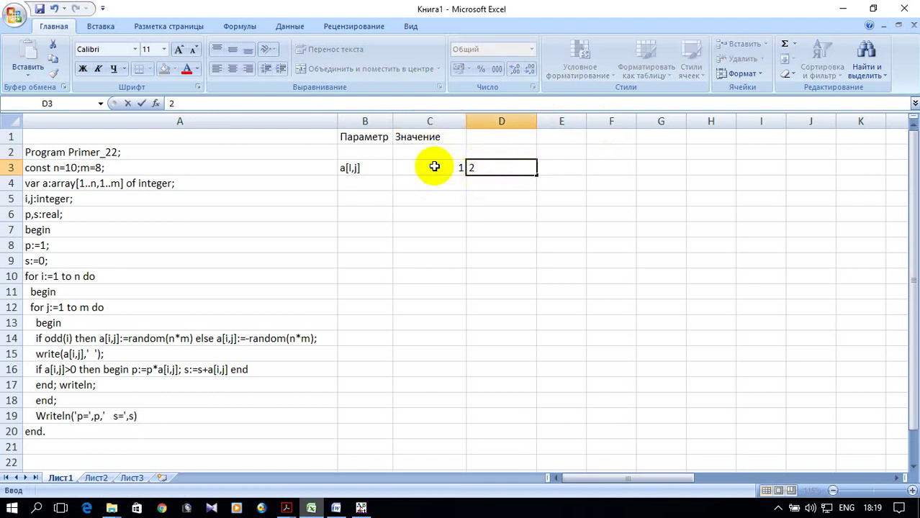
pyautogui.moveTo(434, 166); pyautogui.dragTo(497, 166)
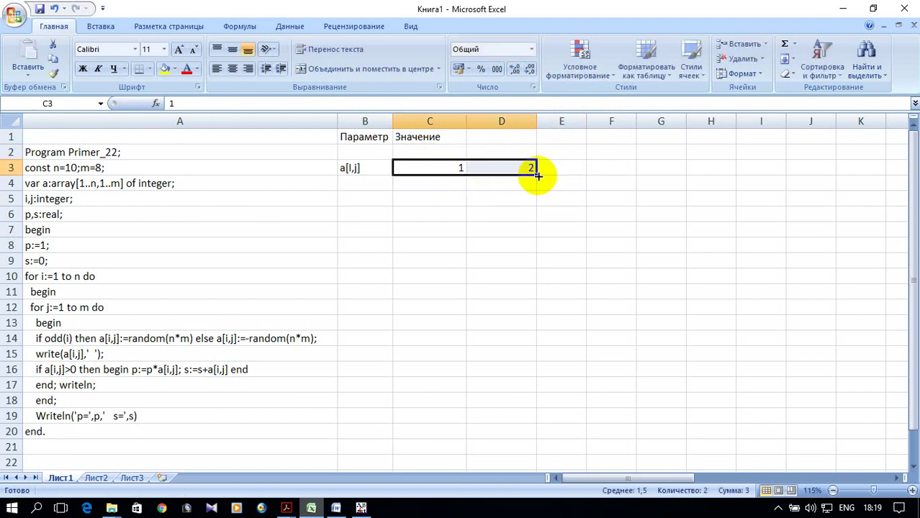
pyautogui.moveTo(537, 176); pyautogui.dragTo(832, 173)
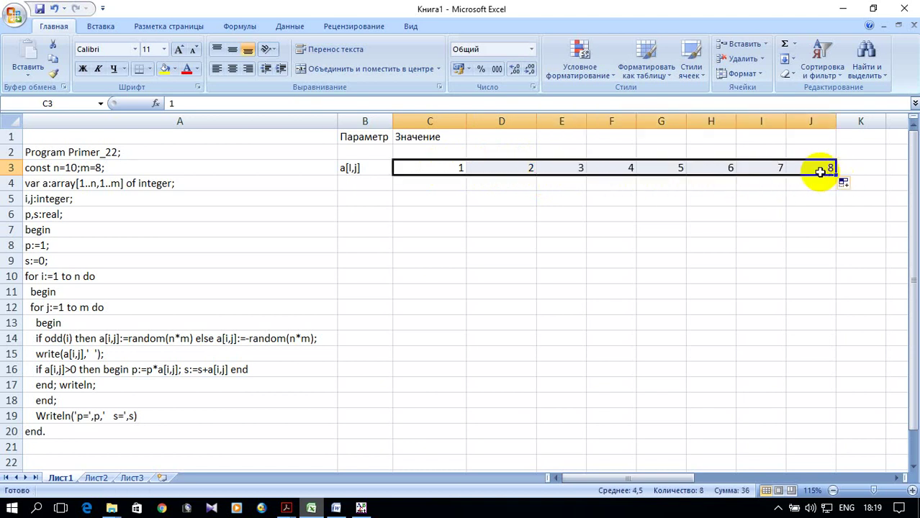
# - Enter 1 and 2 under a[i,j] and extend the row numbers down to 10 in B13
pyautogui.click(369, 186)
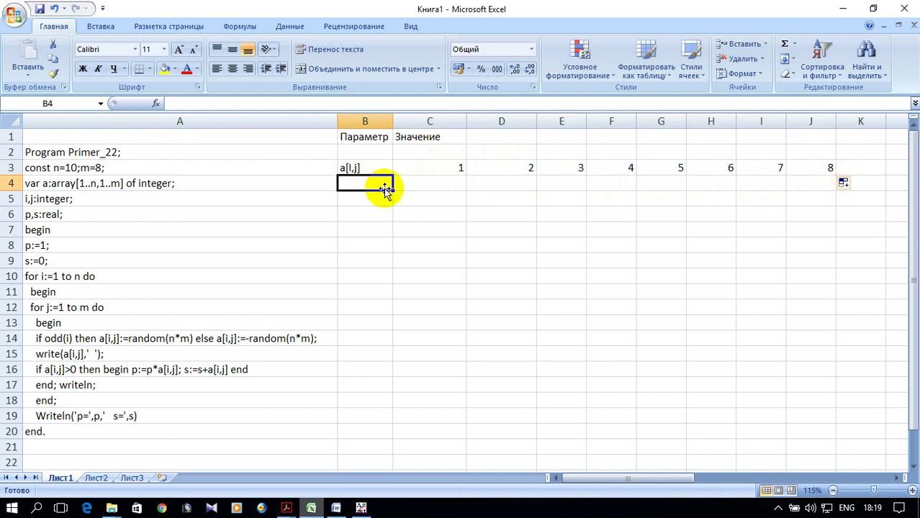
pyautogui.write('1')
pyautogui.click(362, 199)
pyautogui.write('2')
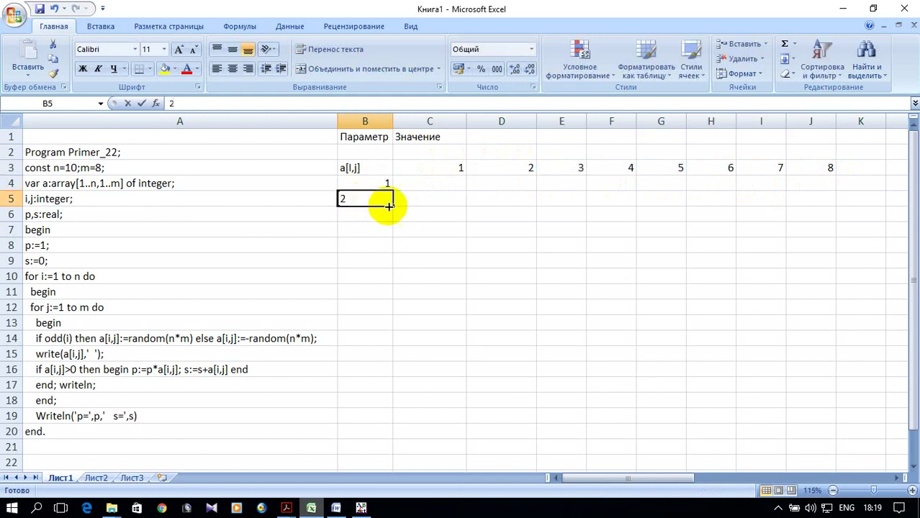
pyautogui.click(355, 184)
pyautogui.moveTo(354, 183); pyautogui.dragTo(392, 333)
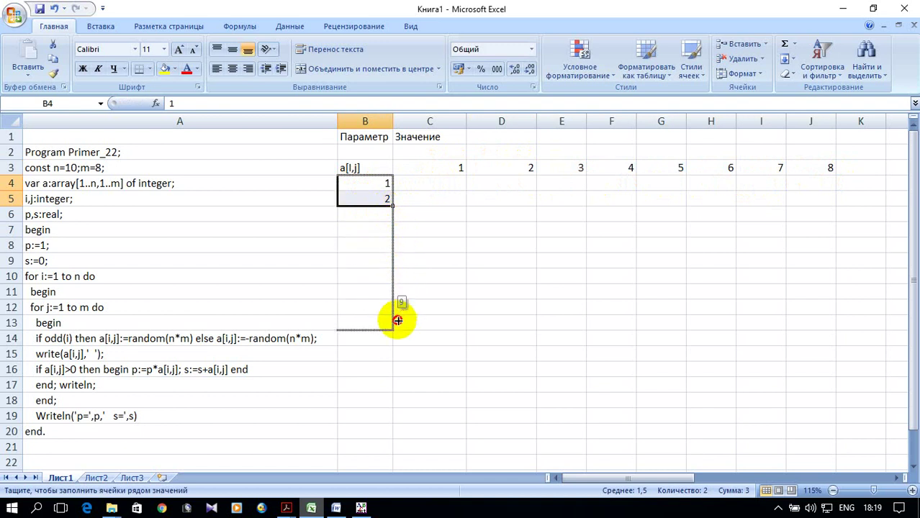
pyautogui.click(477, 280)
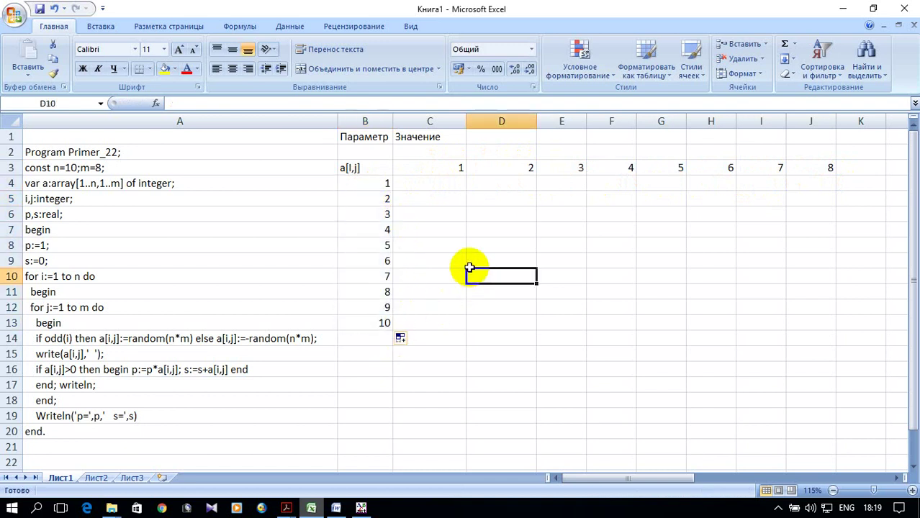
pyautogui.click(429, 185)
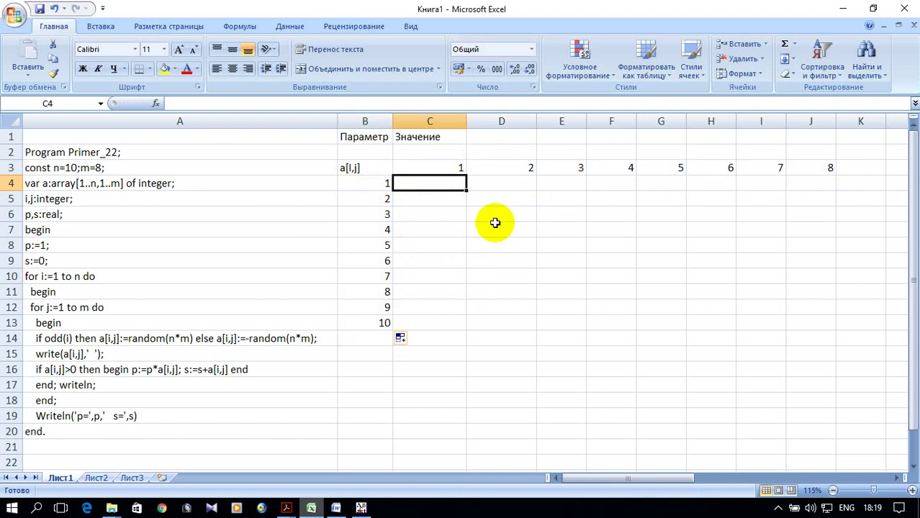
# - Enter 1 in C4, -2 in D4, and 3, 5, 6 down C5:C7
pyautogui.write('1')
pyautogui.click(507, 185)
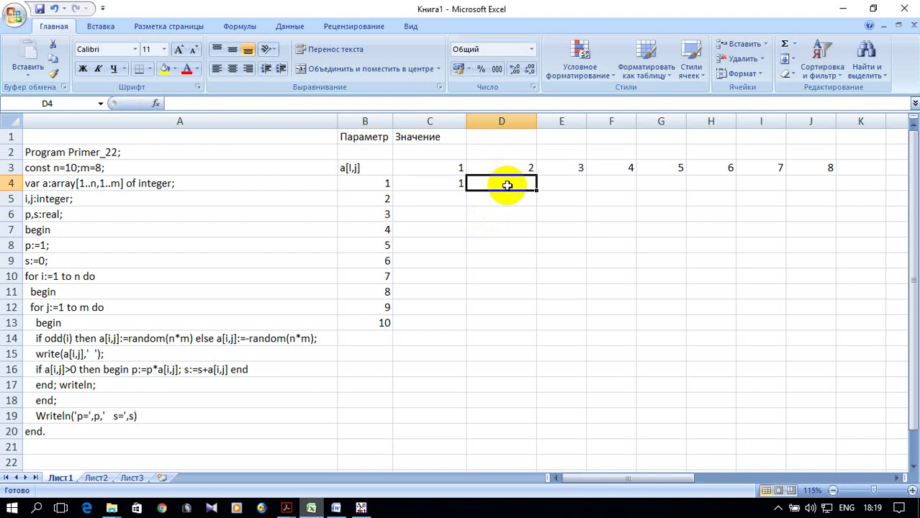
pyautogui.write('-2')
pyautogui.click(450, 203)
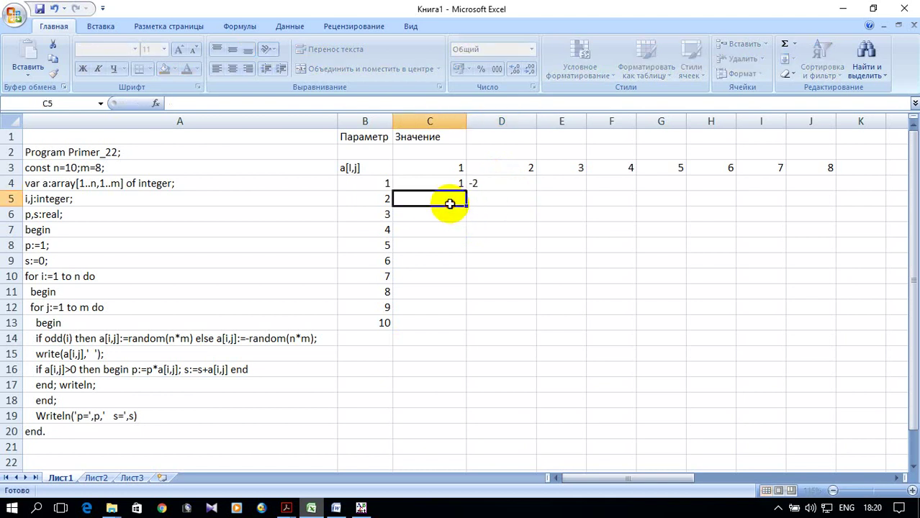
pyautogui.write('3')
pyautogui.press('Return')
pyautogui.write('5')
pyautogui.press('Return')
pyautogui.write('6')
pyautogui.press('Return')
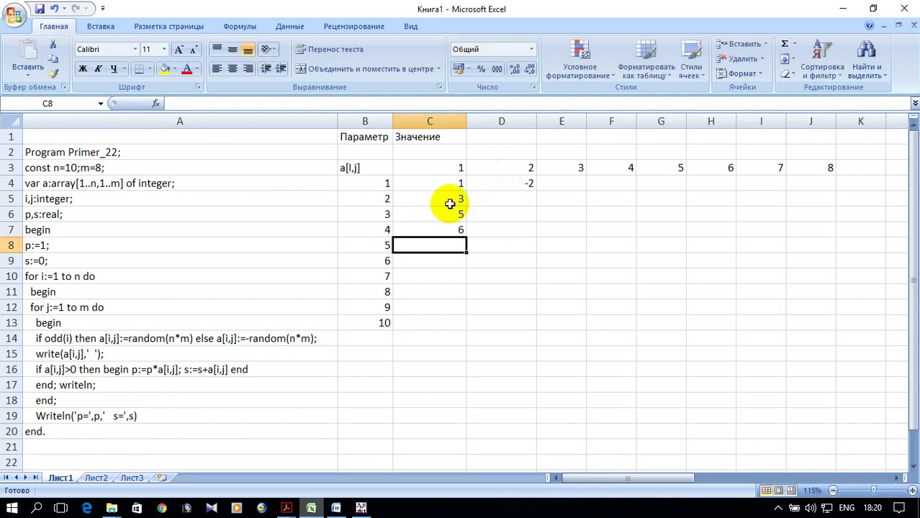
# - Enter -6, 9, 0, 8, -5 and 8 down C8:C13
pyautogui.write('-')
pyautogui.press('Return')
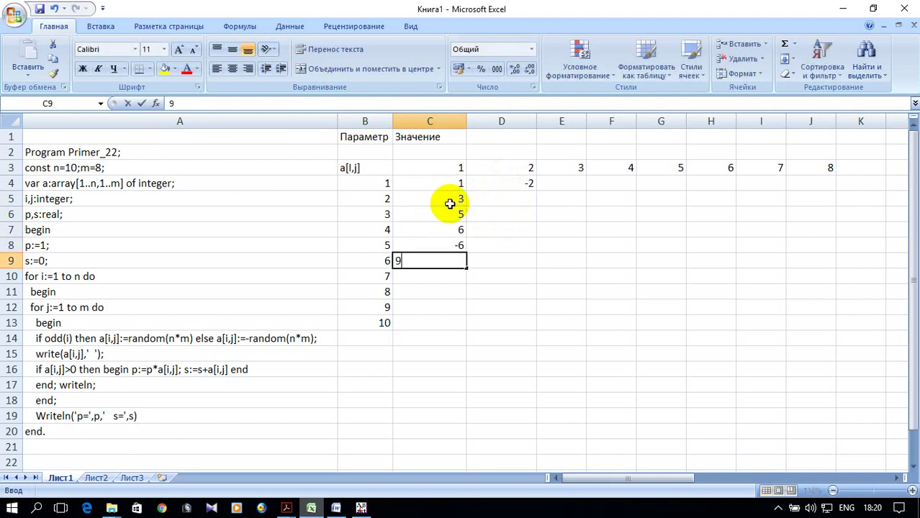
pyautogui.press('Return')
pyautogui.write('0')
pyautogui.press('Return')
pyautogui.write('8')
pyautogui.press('Return')
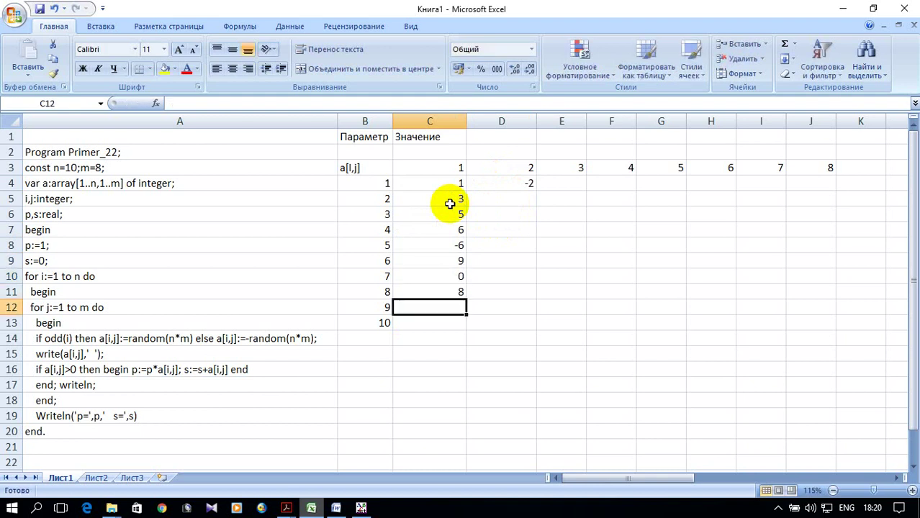
pyautogui.write('-')
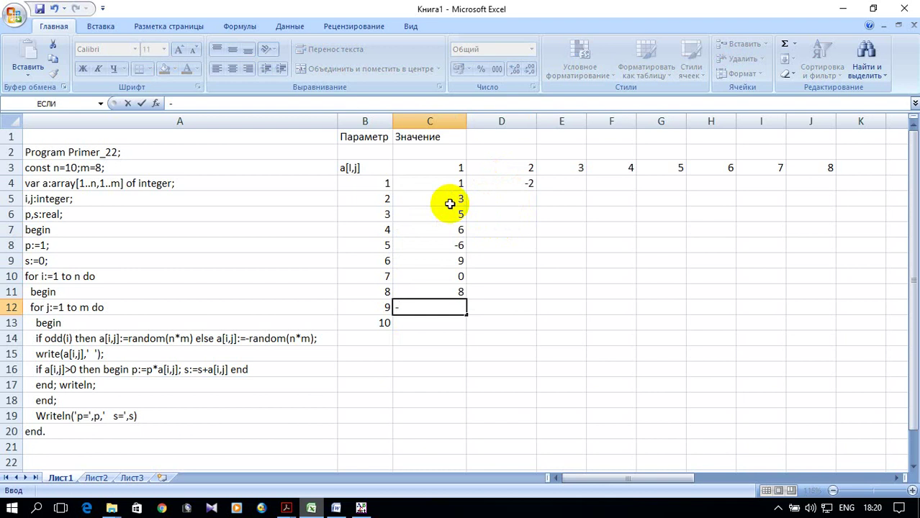
pyautogui.write('5')
pyautogui.press('Return')
pyautogui.write('8')
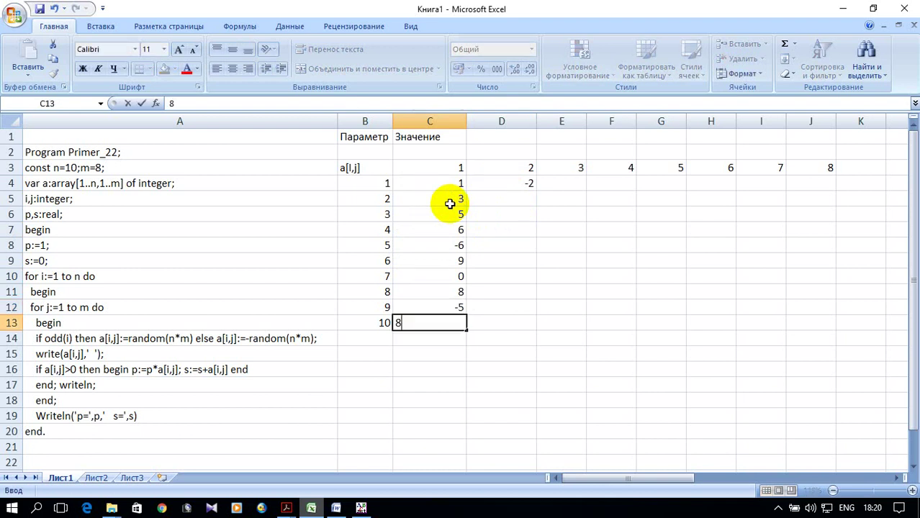
pyautogui.press('Return')
# - Enter -3 in D5 and extend the row 5 series across to column J
pyautogui.click(518, 200)
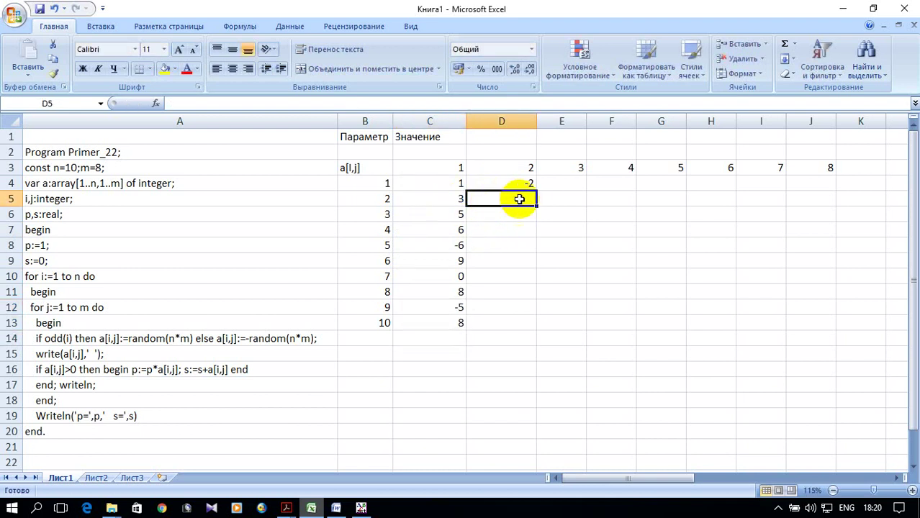
pyautogui.write('-3')
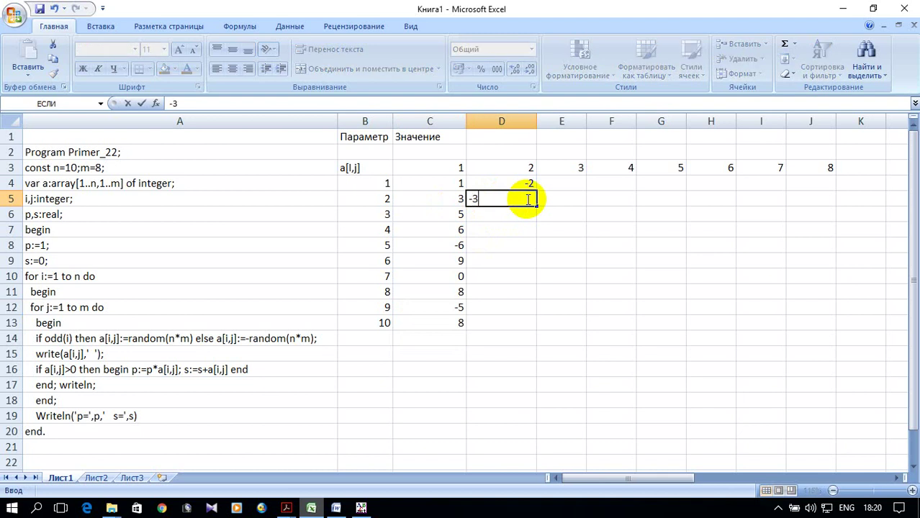
pyautogui.press('Return')
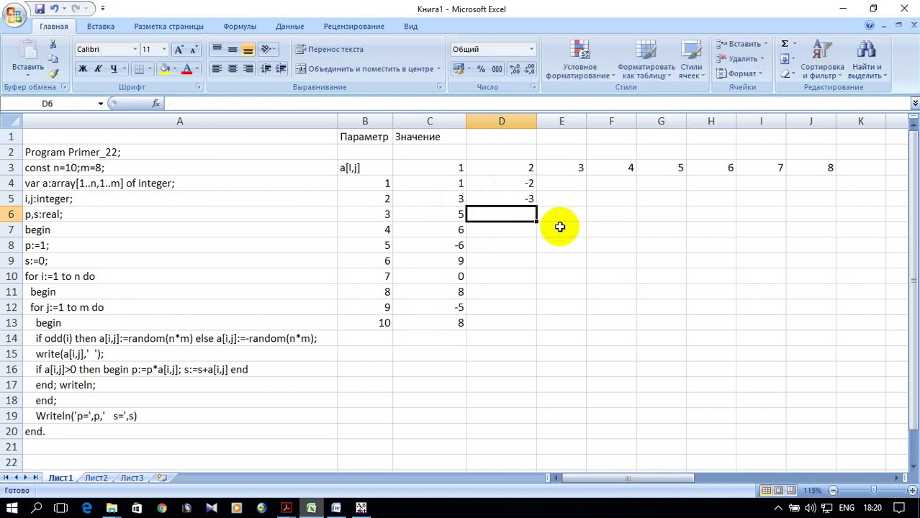
pyautogui.moveTo(418, 196); pyautogui.dragTo(497, 198)
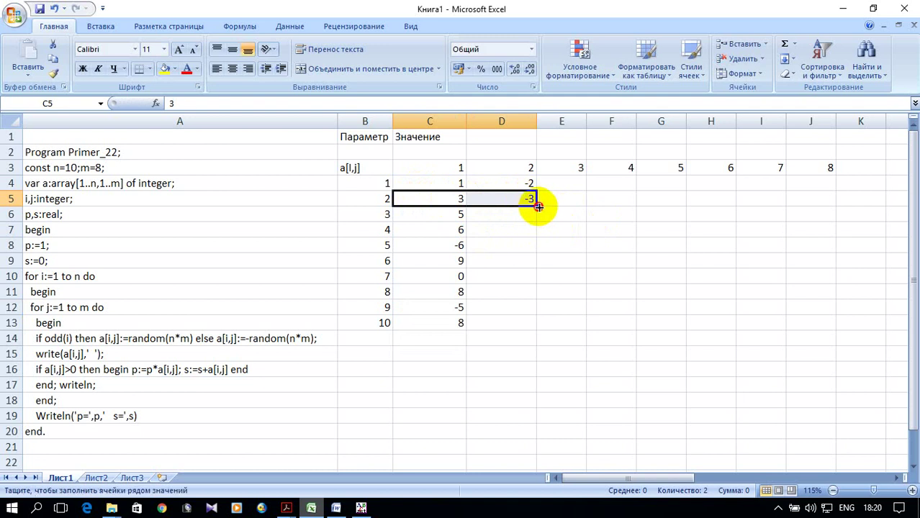
pyautogui.moveTo(539, 207); pyautogui.dragTo(798, 200)
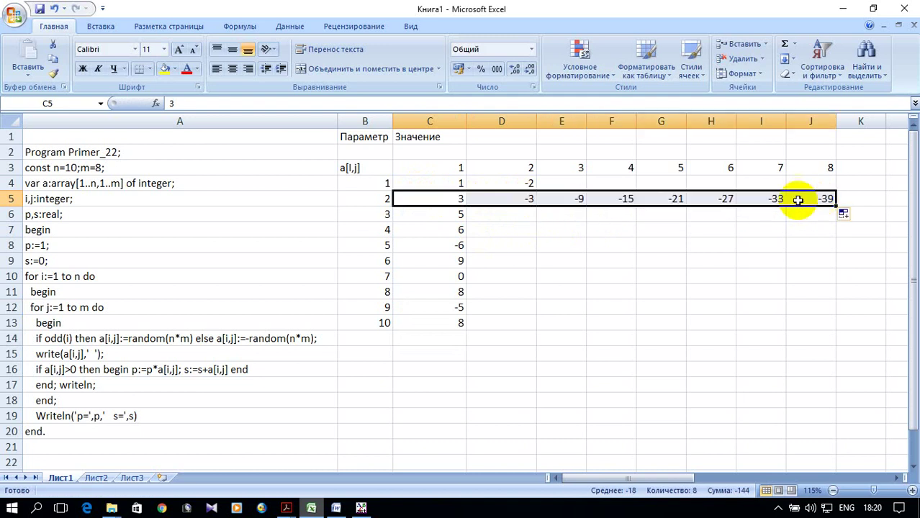
# - Extend the row 6 series from C6:D6 across to column J
pyautogui.click(521, 185)
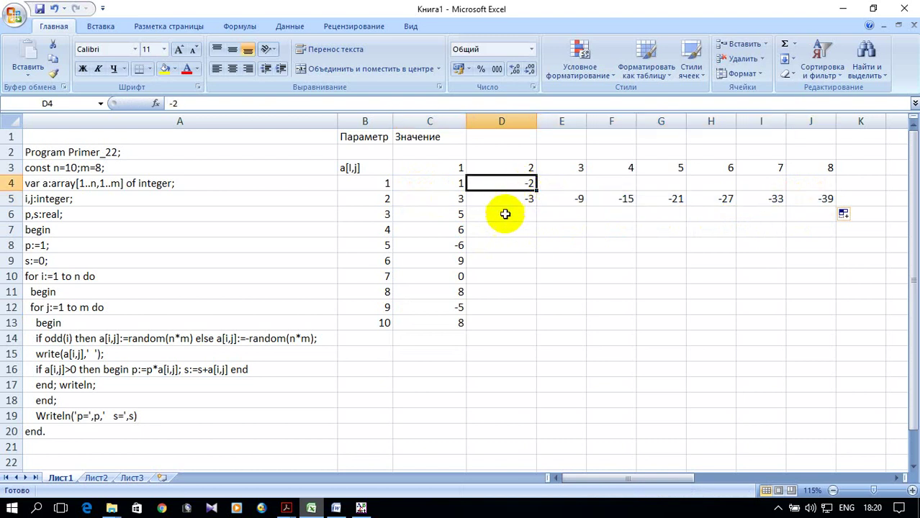
pyautogui.moveTo(389, 214); pyautogui.dragTo(421, 213)
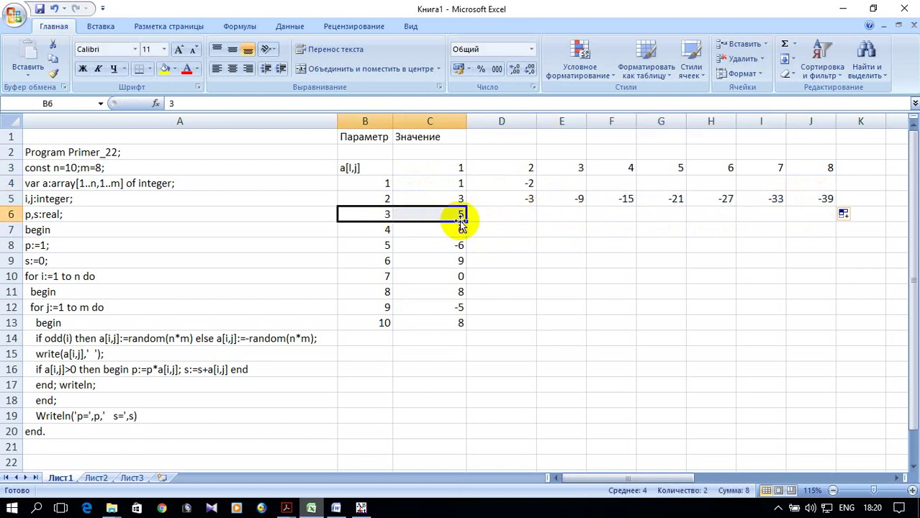
pyautogui.click(432, 215)
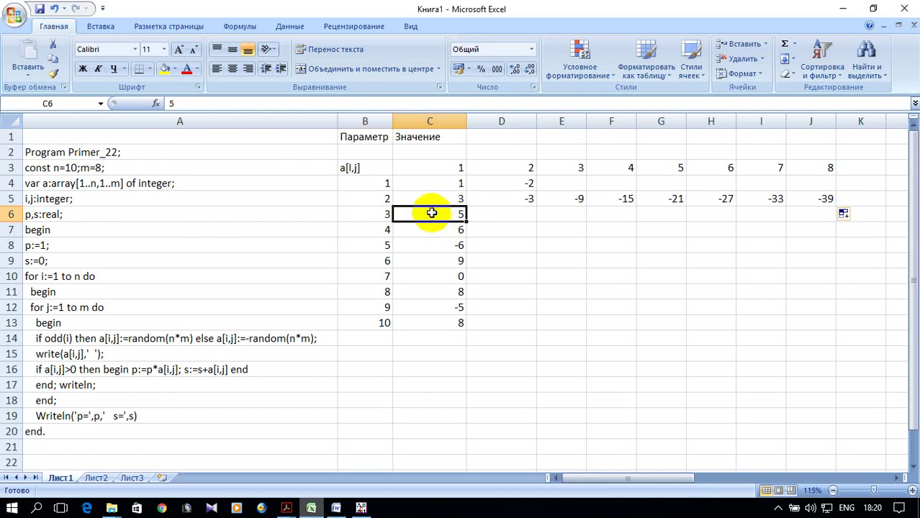
pyautogui.click(487, 216)
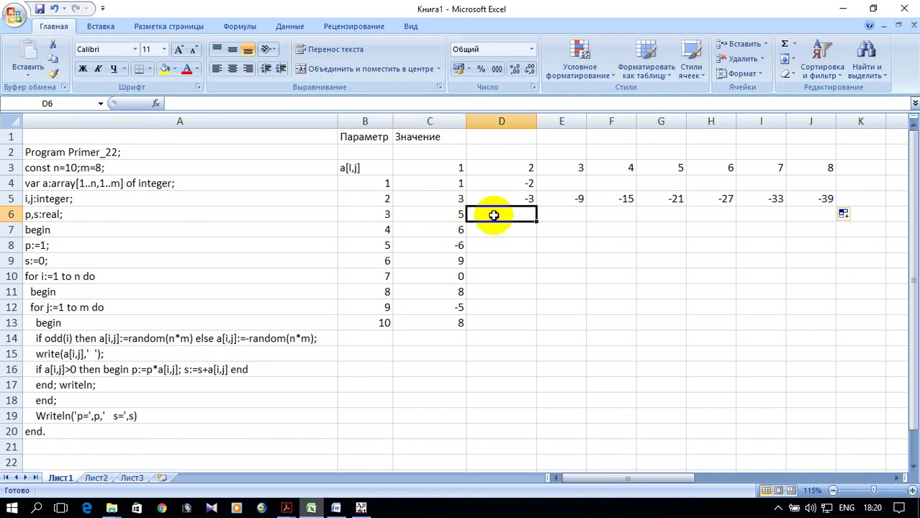
pyautogui.write('4')
pyautogui.moveTo(433, 217); pyautogui.dragTo(511, 218)
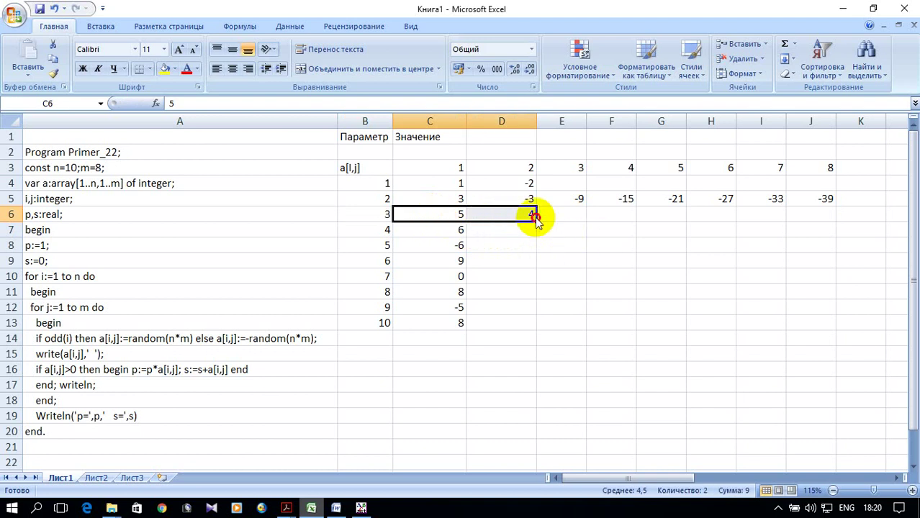
pyautogui.moveTo(535, 221); pyautogui.dragTo(818, 216)
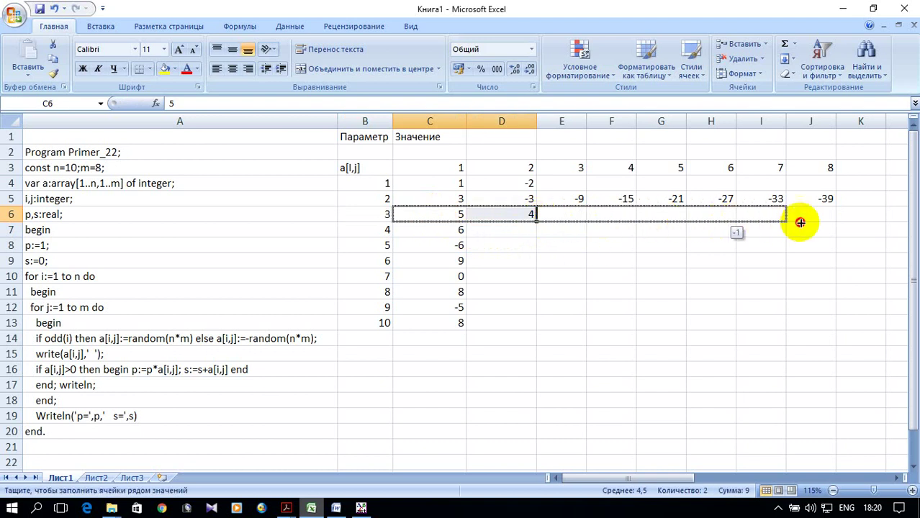
# - Enter -1 in E4, extend row 4, and continue column E with 15 through 75 down E7:E12
pyautogui.click(566, 182)
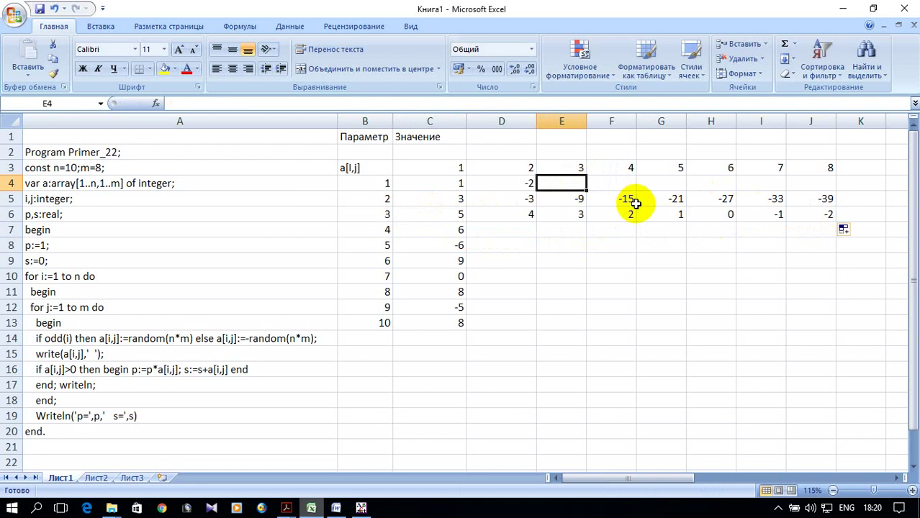
pyautogui.write('-1')
pyautogui.moveTo(497, 182); pyautogui.dragTo(842, 192)
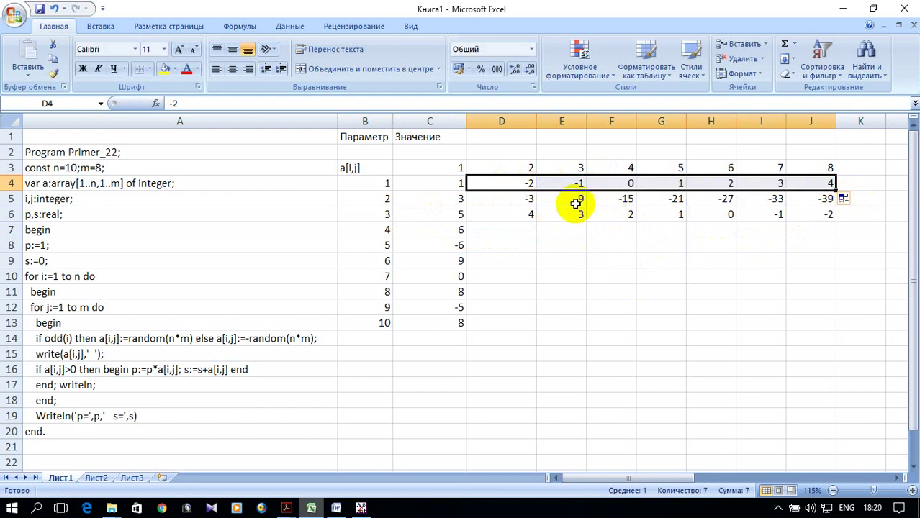
pyautogui.moveTo(576, 204)
pyautogui.mouseDown()
pyautogui.moveTo(587, 220)
pyautogui.moveTo(592, 310)
pyautogui.mouseUp()
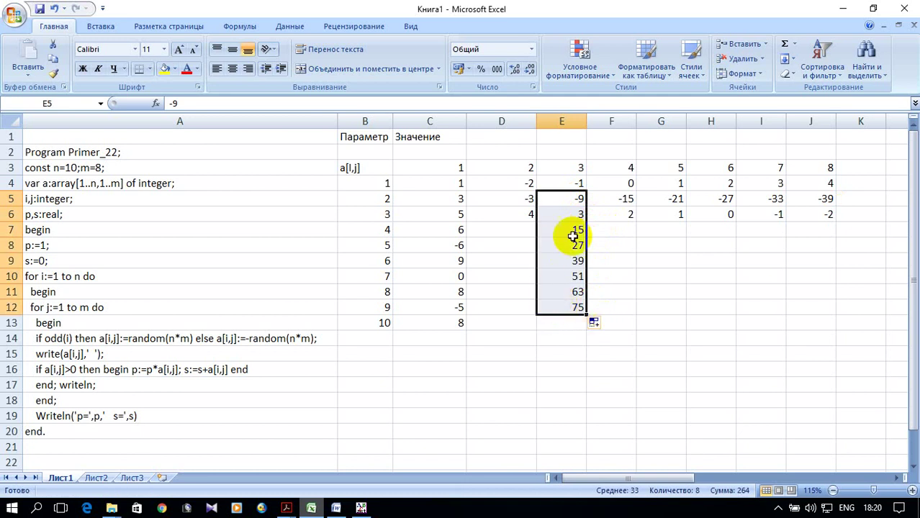
pyautogui.click(628, 213)
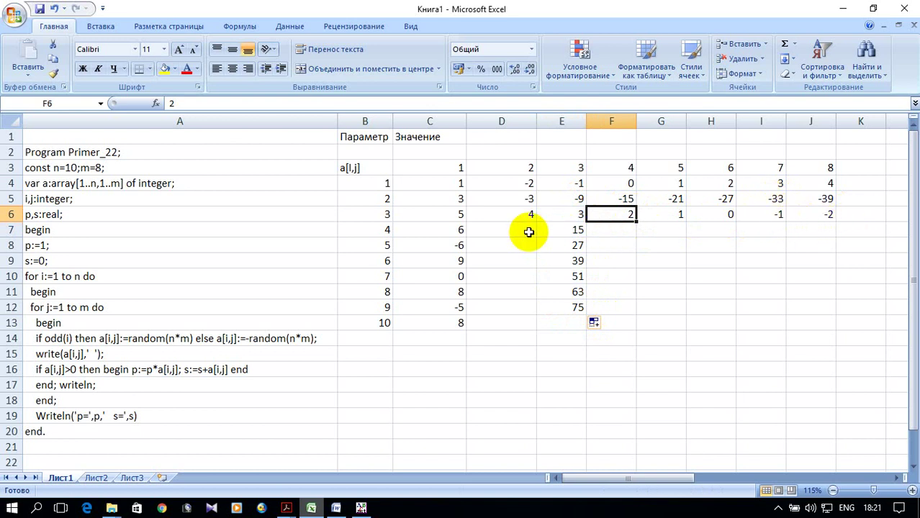
# - Continue column D's series down from D5:D6 and enter -8 in E13
pyautogui.click(506, 232)
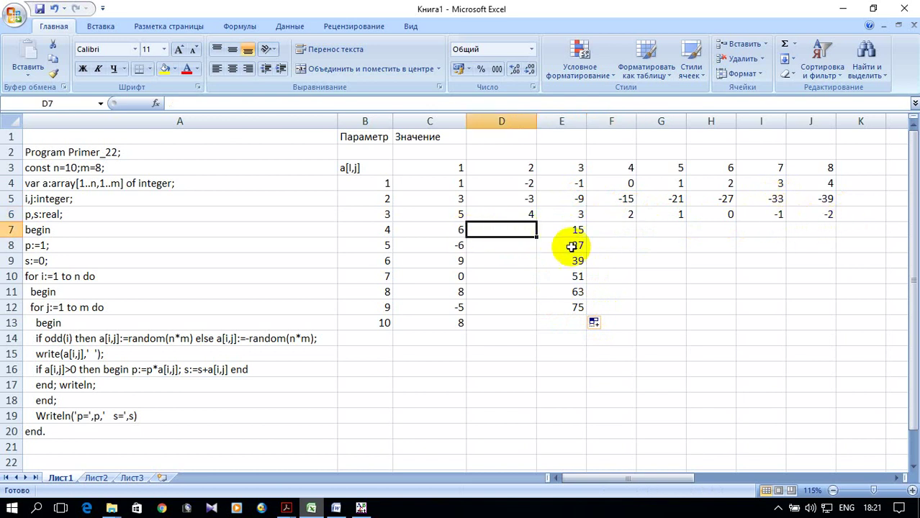
pyautogui.moveTo(503, 200)
pyautogui.mouseDown()
pyautogui.moveTo(541, 222)
pyautogui.moveTo(533, 328)
pyautogui.mouseUp()
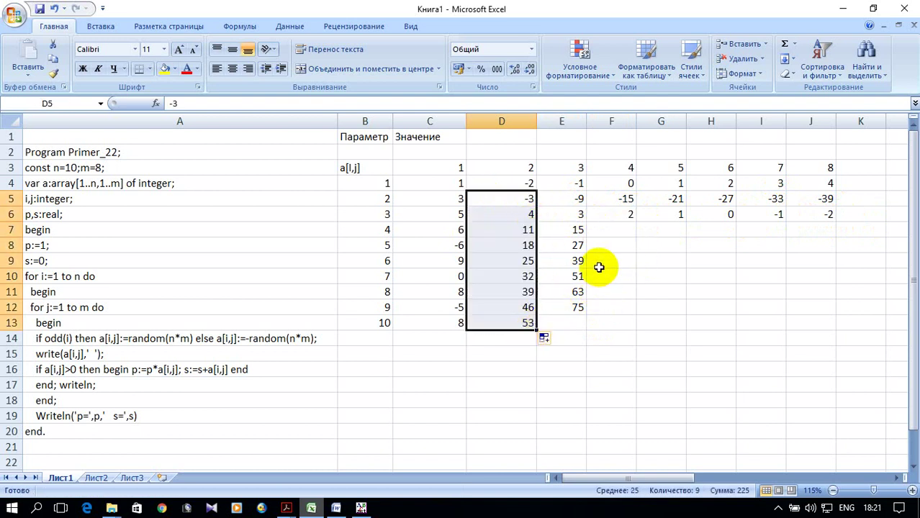
pyautogui.click(611, 245)
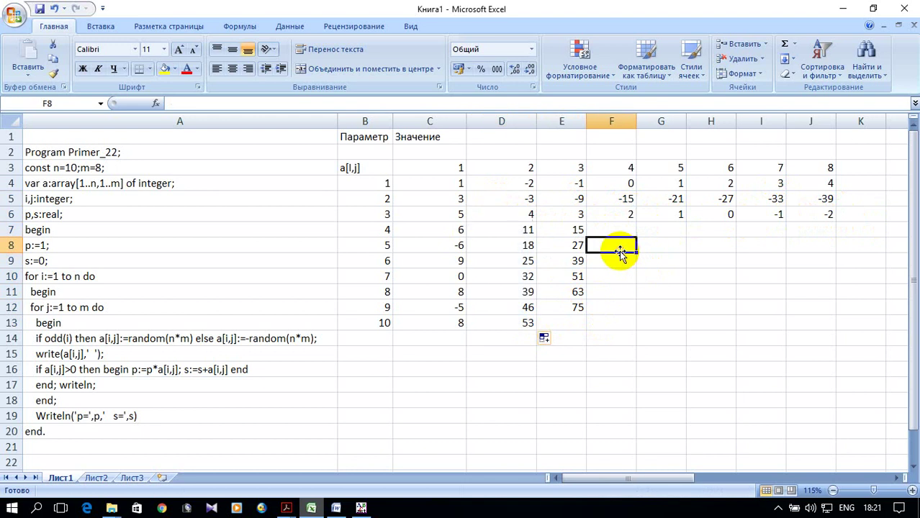
pyautogui.click(576, 308)
pyautogui.click(581, 323)
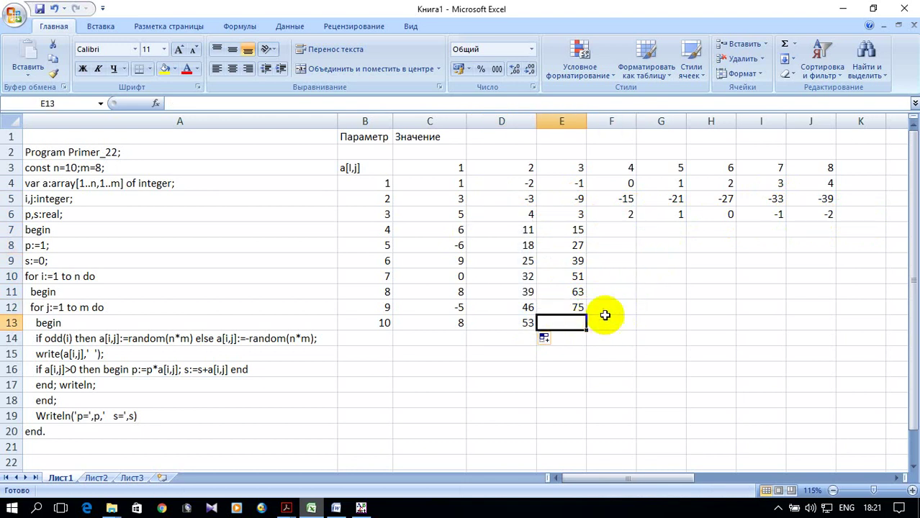
pyautogui.write('-')
pyautogui.click(601, 294)
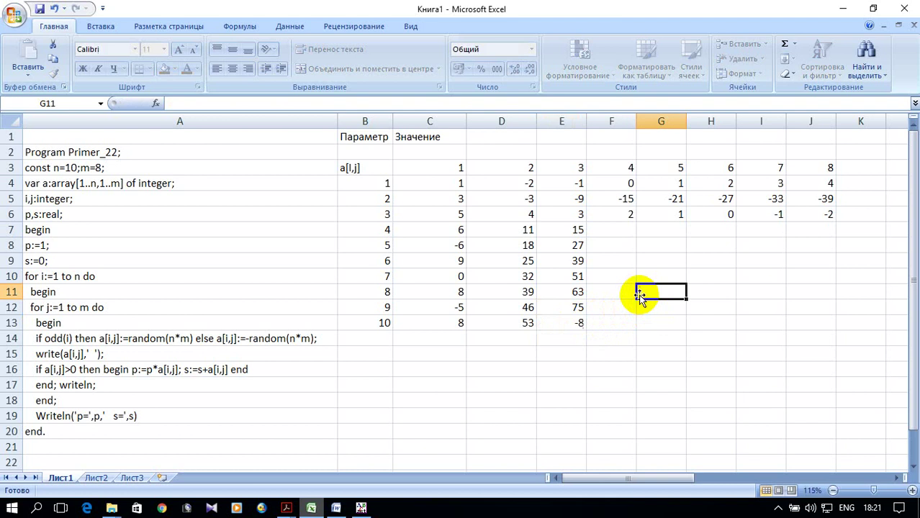
# - Enter -10 in F7 and -8 in F8, then extend that series down to F13
pyautogui.click(607, 231)
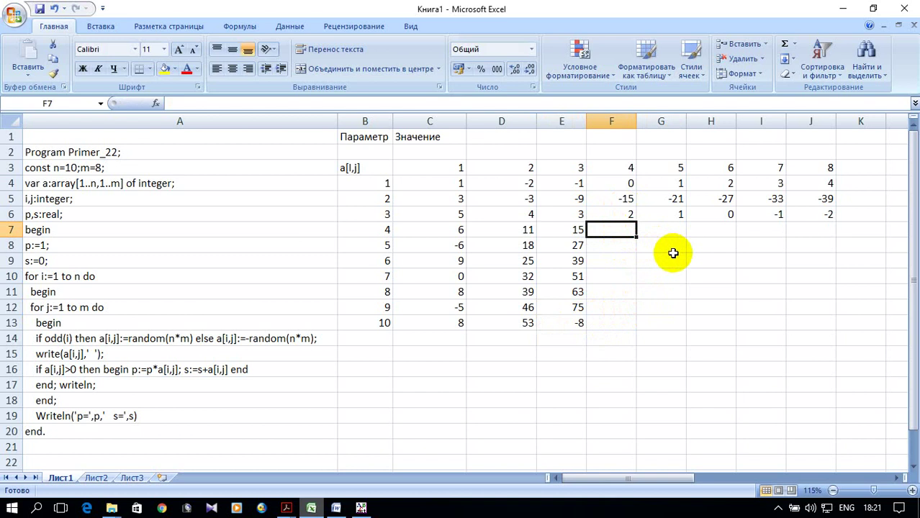
pyautogui.write('-10')
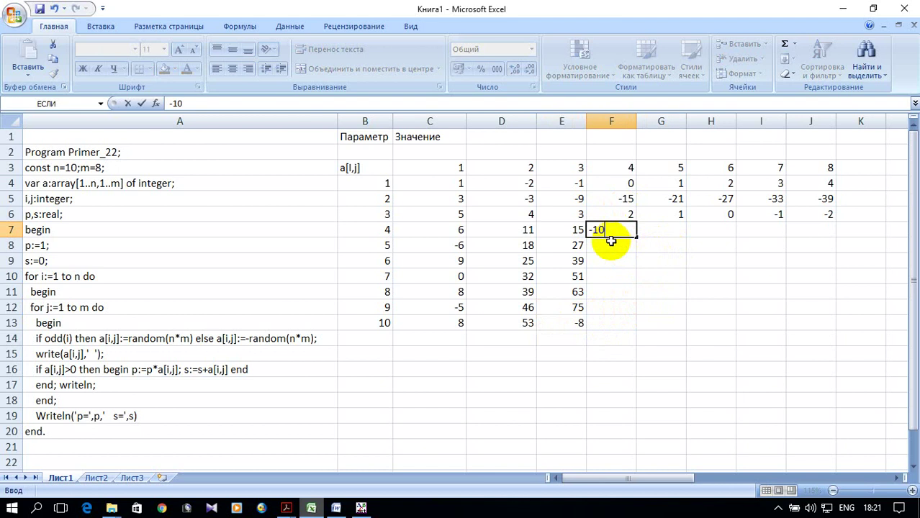
pyautogui.press('Return')
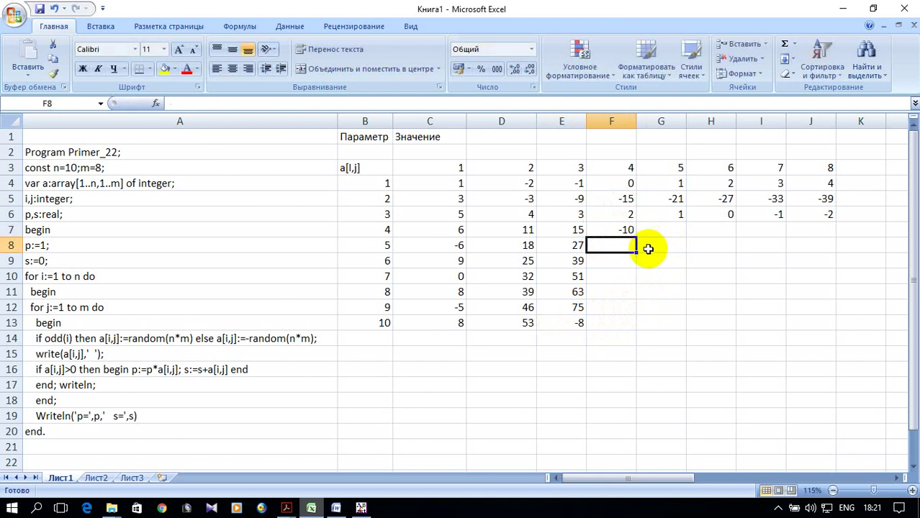
pyautogui.write('-8')
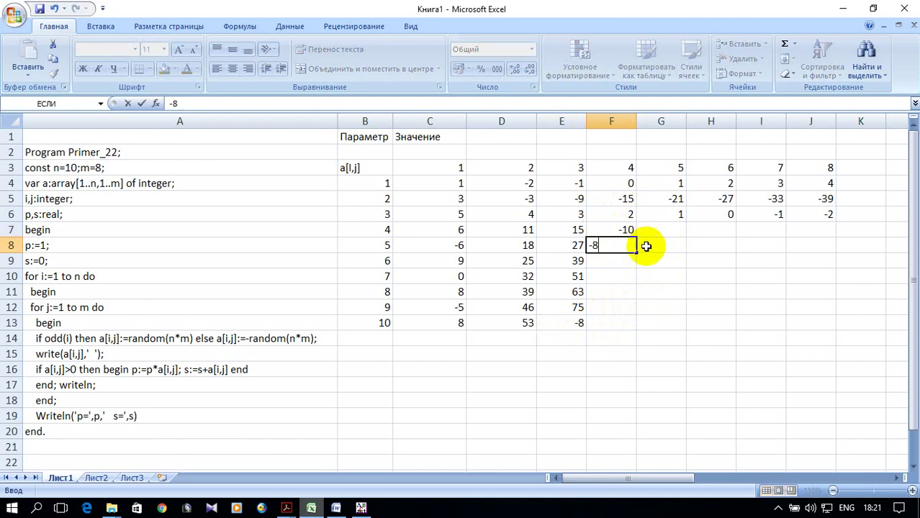
pyautogui.click(646, 246)
pyautogui.moveTo(609, 230); pyautogui.dragTo(637, 326)
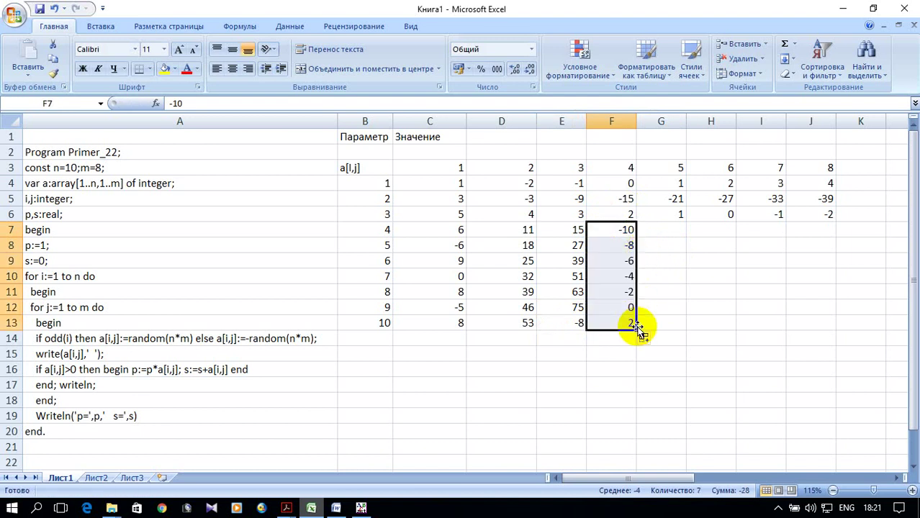
# - Enter -6 in G7, extend row 7 across to J7, then column J down to J13
pyautogui.click(614, 261)
pyautogui.moveTo(568, 260); pyautogui.dragTo(630, 270)
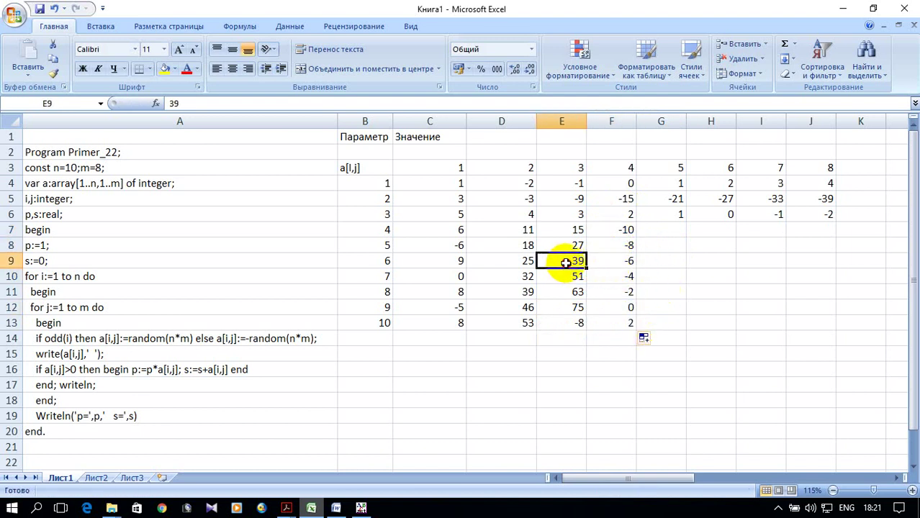
pyautogui.click(628, 246)
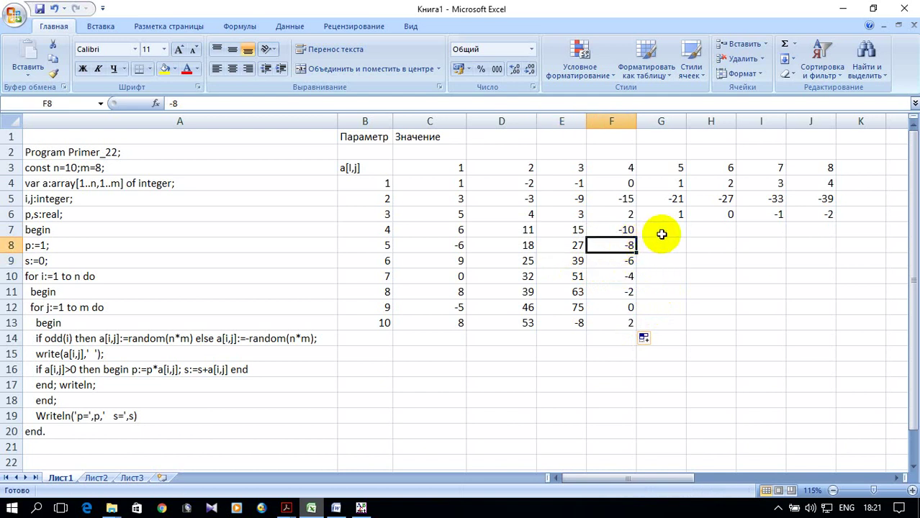
pyautogui.click(659, 230)
pyautogui.write('-6')
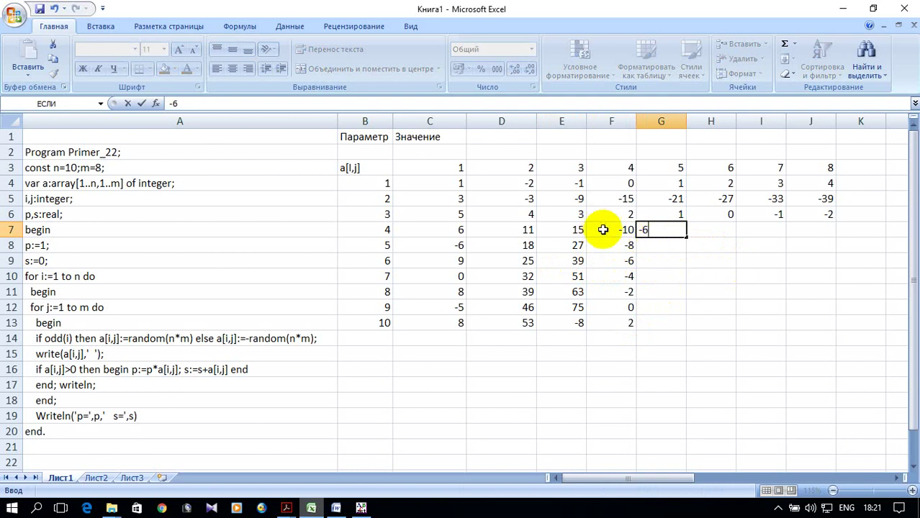
pyautogui.moveTo(606, 232); pyautogui.dragTo(681, 240)
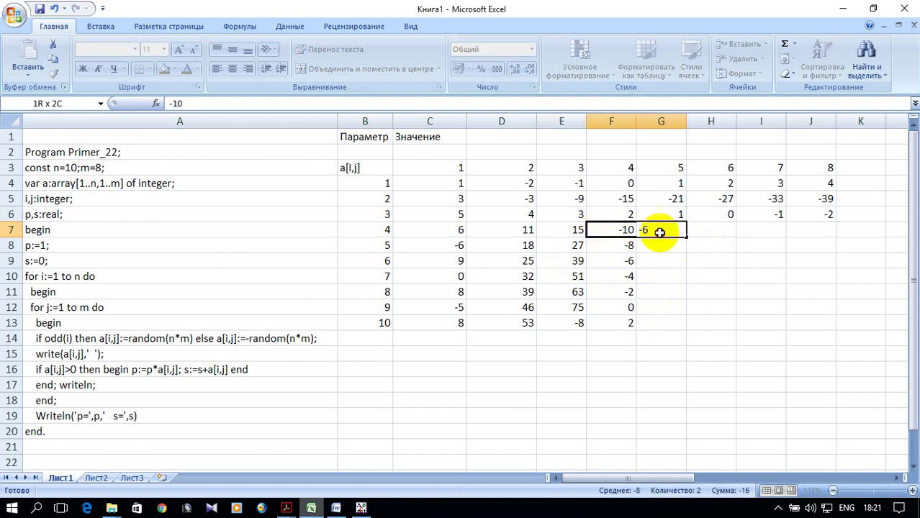
pyautogui.moveTo(686, 239); pyautogui.dragTo(822, 230)
pyautogui.click(801, 215)
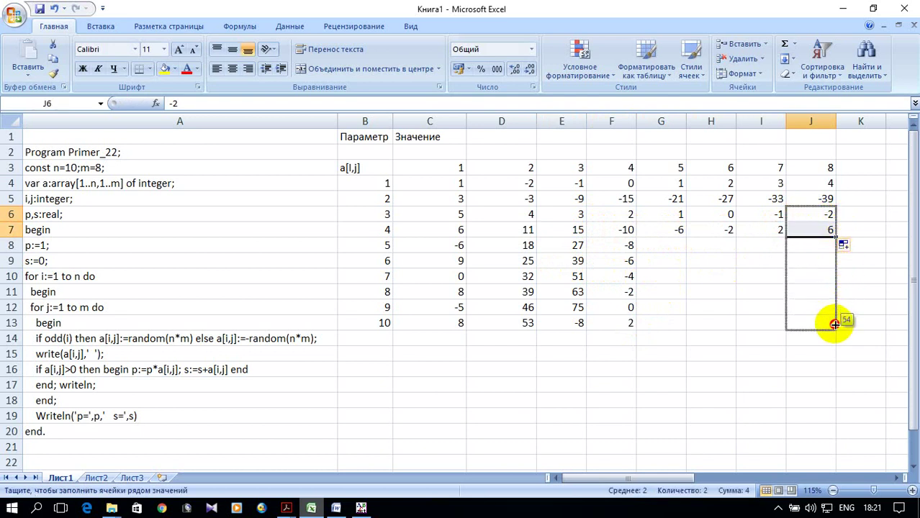
pyautogui.moveTo(836, 237); pyautogui.dragTo(829, 323)
# - Enter -5 in G8, extend row 8 across to I8 and column G down to G13
pyautogui.click(752, 281)
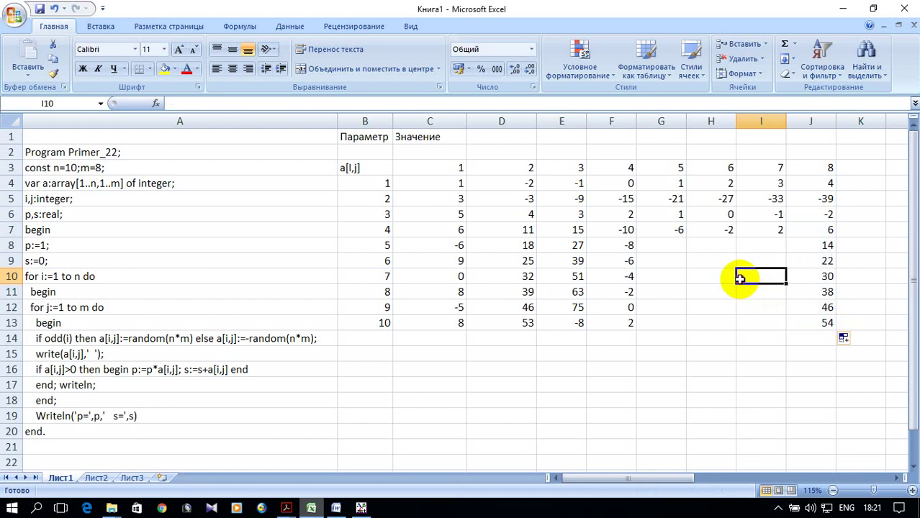
pyautogui.click(657, 247)
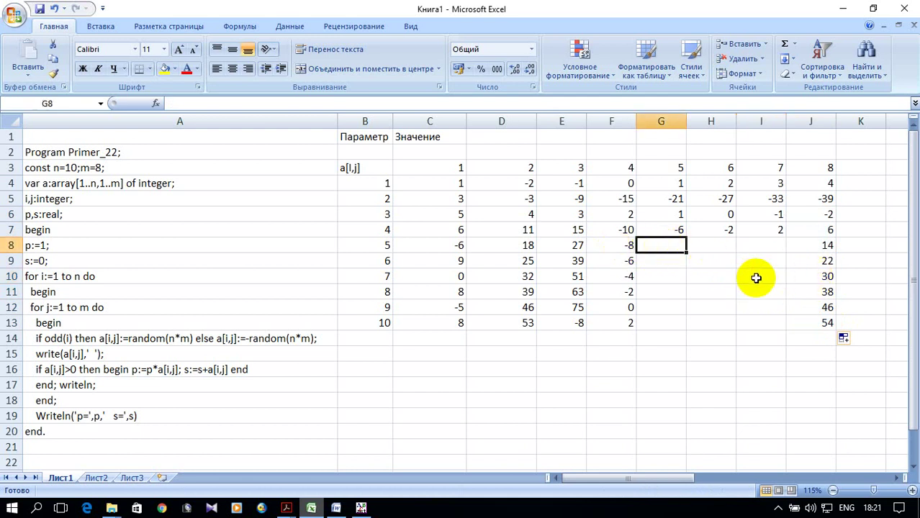
pyautogui.write('-5')
pyautogui.moveTo(602, 245); pyautogui.dragTo(794, 247)
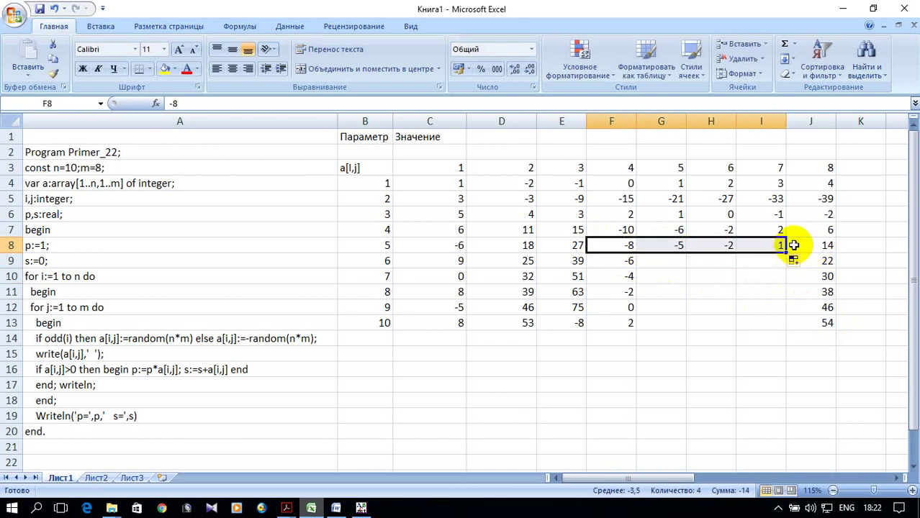
pyautogui.click(716, 230)
pyautogui.moveTo(672, 230); pyautogui.dragTo(687, 330)
pyautogui.click(711, 292)
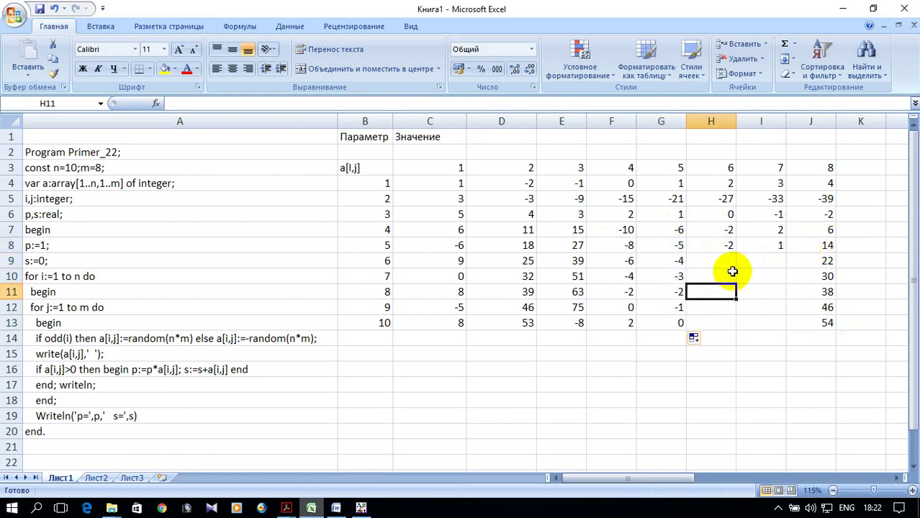
# - Fill H9:I12 by extending the F9:G10 and F11:G12 block patterns across
pyautogui.click(719, 260)
pyautogui.moveTo(617, 262); pyautogui.dragTo(680, 278)
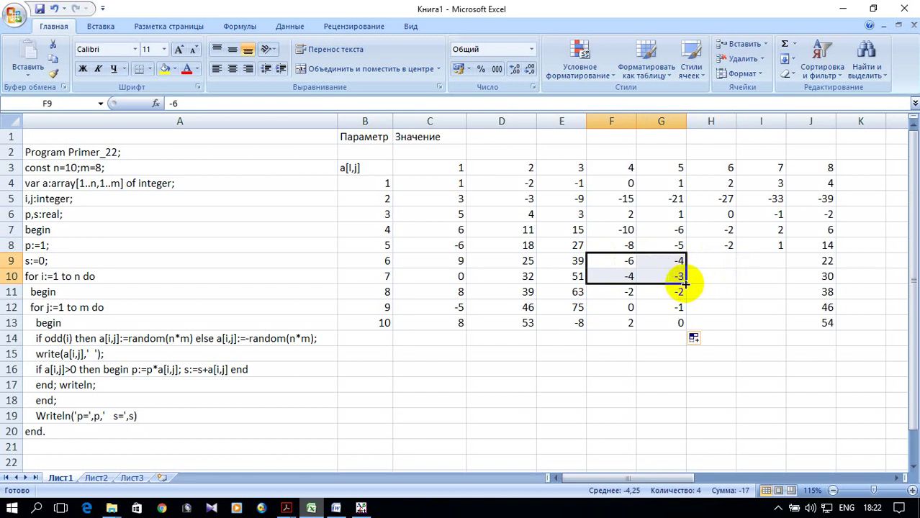
pyautogui.moveTo(685, 283); pyautogui.dragTo(764, 288)
pyautogui.moveTo(640, 296)
pyautogui.mouseDown()
pyautogui.moveTo(680, 317)
pyautogui.moveTo(776, 306)
pyautogui.mouseUp()
pyautogui.moveTo(643, 323); pyautogui.dragTo(781, 325)
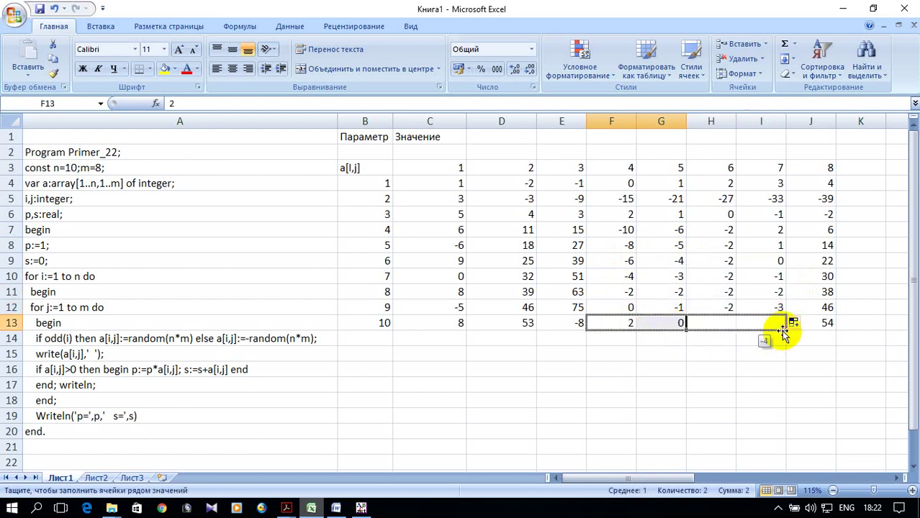
pyautogui.click(710, 261)
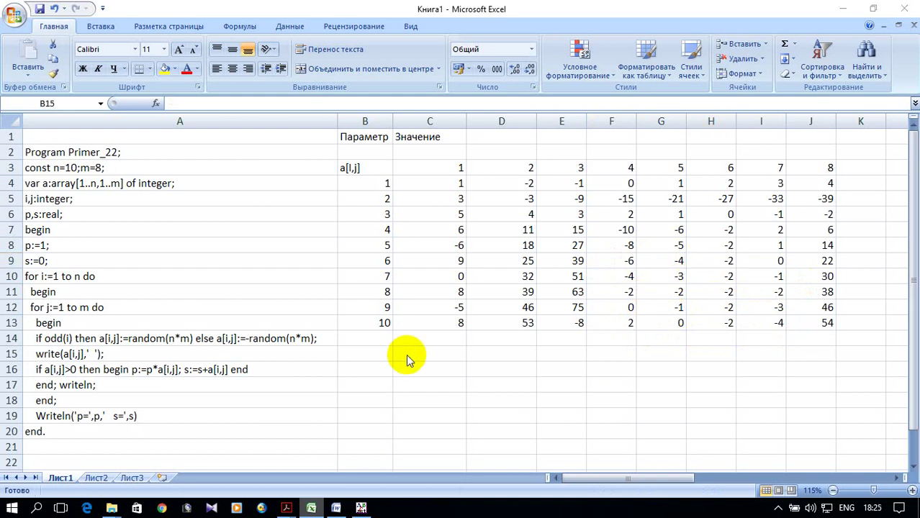
# - Label B15 as s= and choose the СУММЕСЛИ (SUMIF) function for C15
pyautogui.click(367, 351)
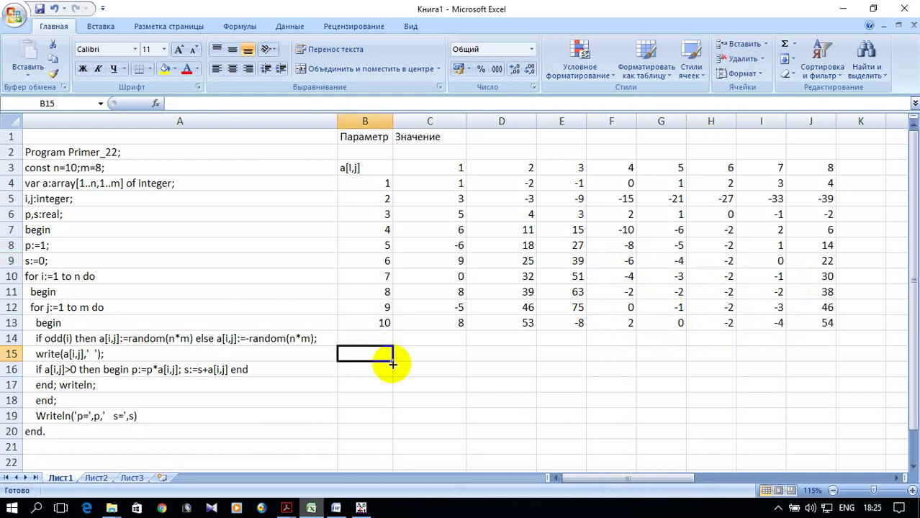
pyautogui.write('s=')
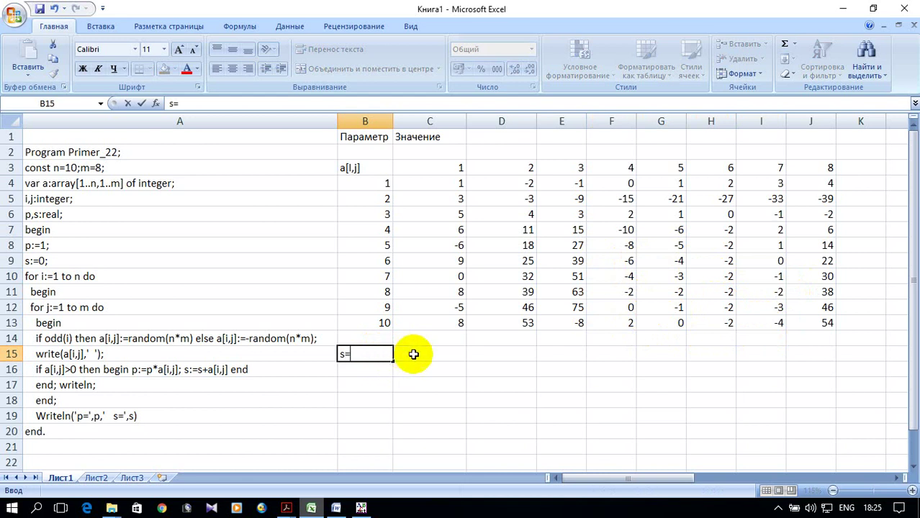
pyautogui.click(414, 354)
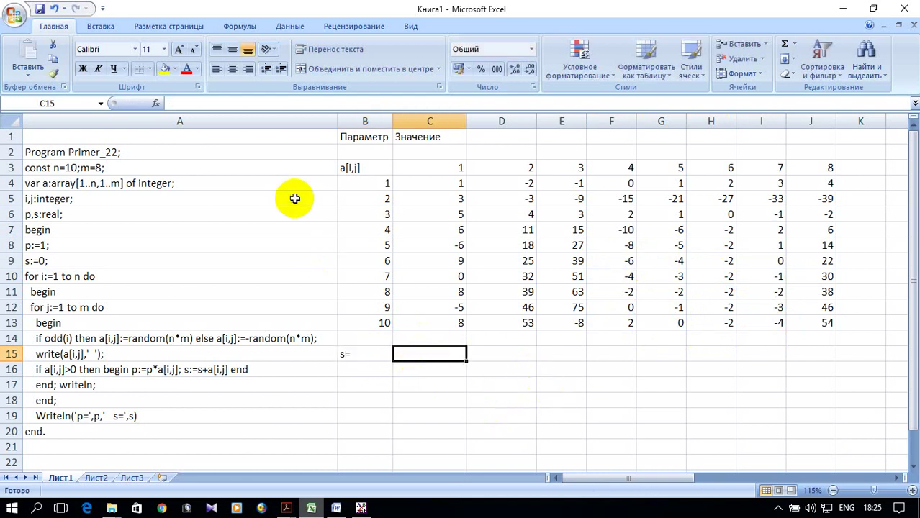
pyautogui.click(156, 103)
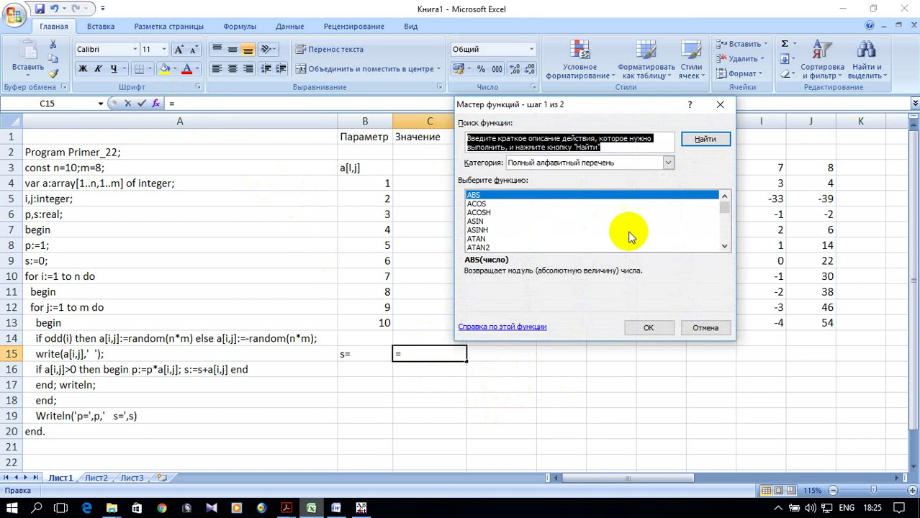
pyautogui.scroll(-5, 657, 226)
pyautogui.scroll(-5, 657, 227)
pyautogui.scroll(-8, 656, 229)
pyautogui.scroll(-8, 656, 229)
pyautogui.scroll(-8, 657, 229)
pyautogui.scroll(-8, 656, 228)
pyautogui.scroll(-5, 656, 226)
pyautogui.scroll(-5, 657, 227)
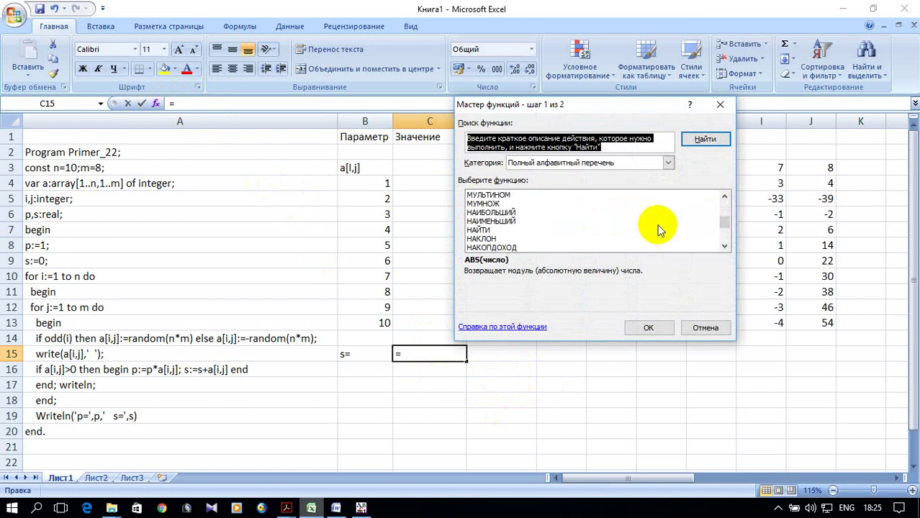
pyautogui.scroll(-5, 655, 226)
pyautogui.scroll(-5, 653, 226)
pyautogui.scroll(-5, 652, 227)
pyautogui.scroll(-5, 651, 226)
pyautogui.scroll(-5, 651, 226)
pyautogui.scroll(-3, 652, 226)
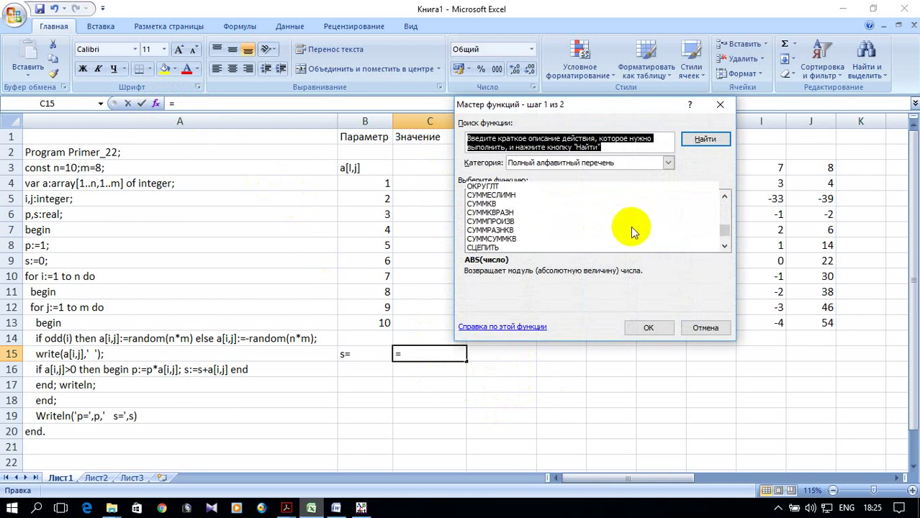
pyautogui.scroll(1, 609, 227)
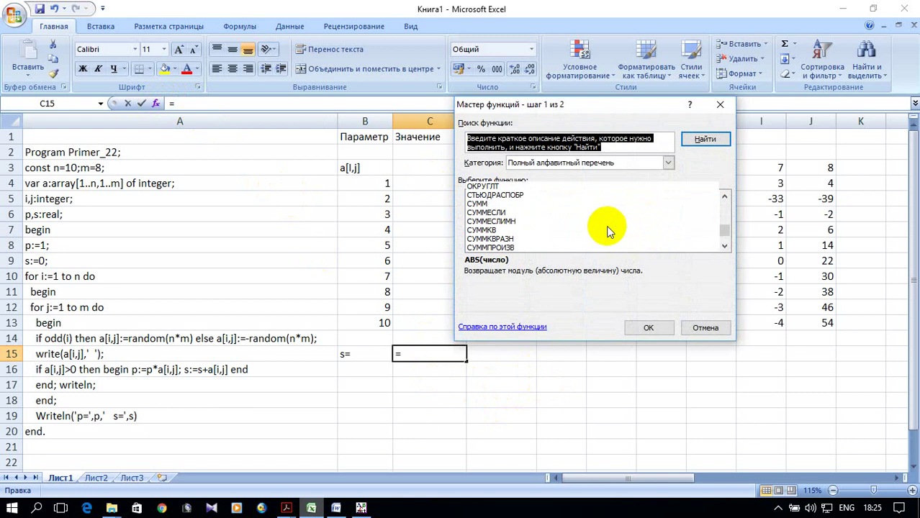
pyautogui.click(493, 213)
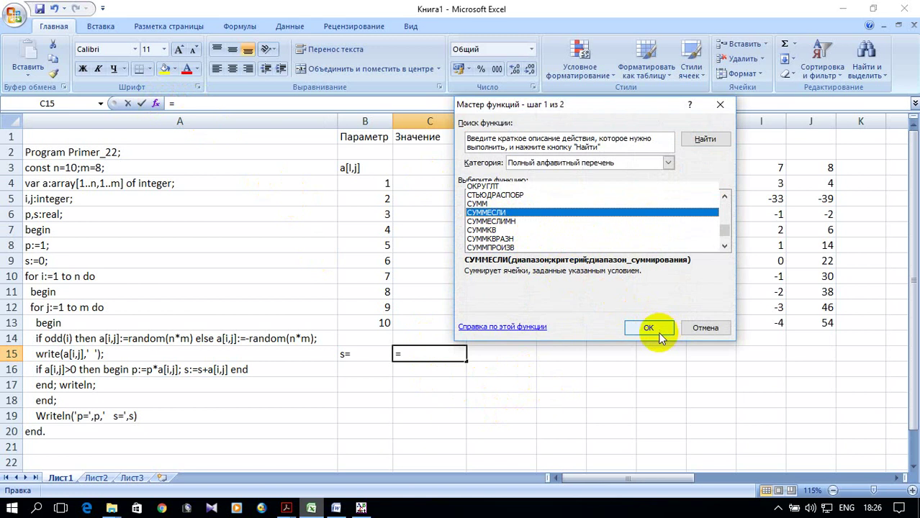
pyautogui.click(648, 328)
# - Give SUMIF the range C4:J13 and criterion >0, yielding 769
pyautogui.moveTo(637, 10)
pyautogui.mouseDown()
pyautogui.moveTo(473, 90)
pyautogui.moveTo(241, 242)
pyautogui.moveTo(220, 266)
pyautogui.mouseUp()
pyautogui.moveTo(461, 183)
pyautogui.mouseDown()
pyautogui.moveTo(461, 199)
pyautogui.moveTo(816, 323)
pyautogui.mouseUp()
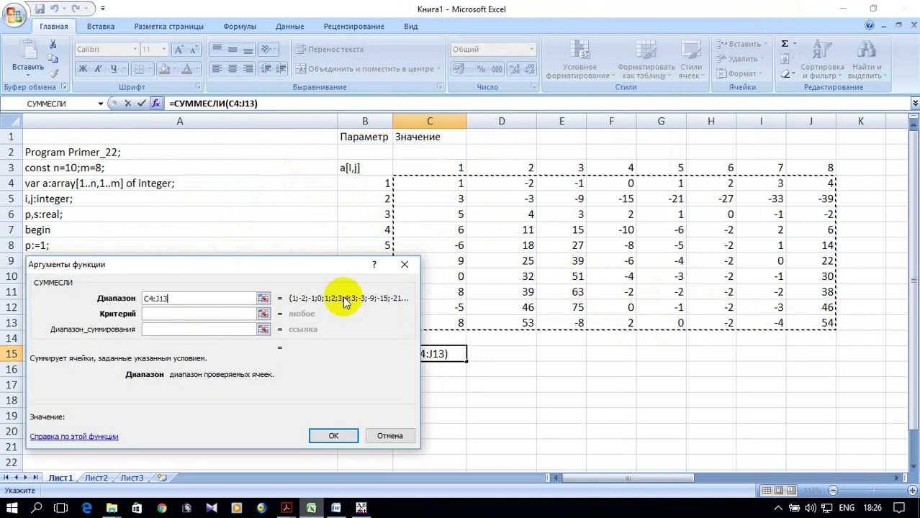
pyautogui.moveTo(260, 264); pyautogui.dragTo(342, 200)
pyautogui.click(250, 251)
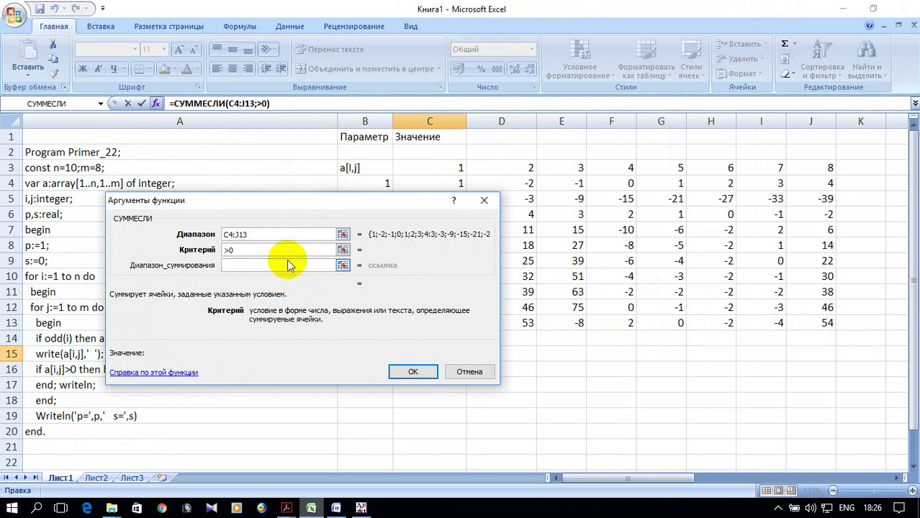
pyautogui.click(288, 265)
pyautogui.click(417, 372)
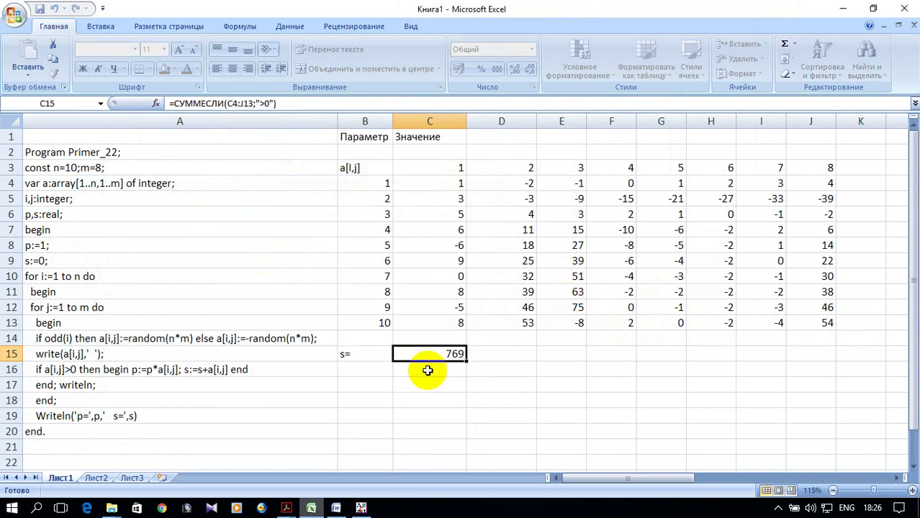
pyautogui.click(427, 388)
pyautogui.scroll(-1, 448, 337)
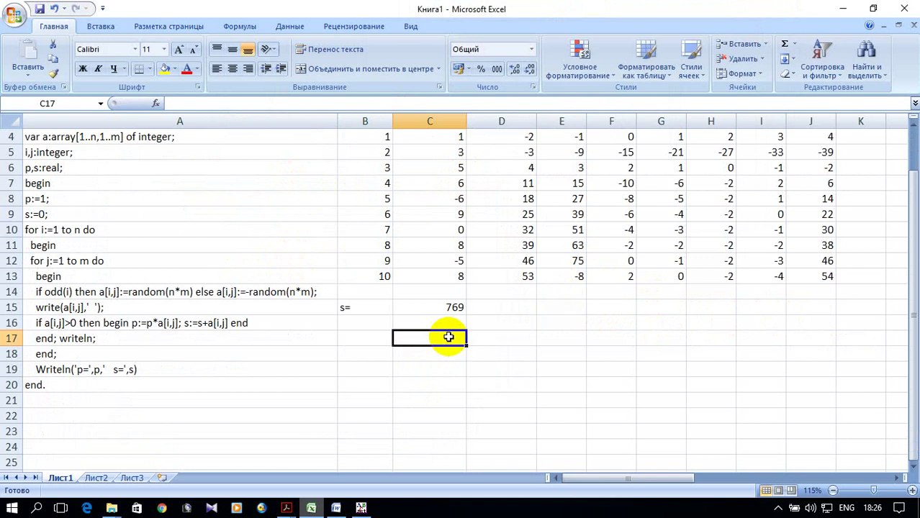
# - Copy the a[i,j] matrix table B3:J13
pyautogui.scroll(1, 449, 337)
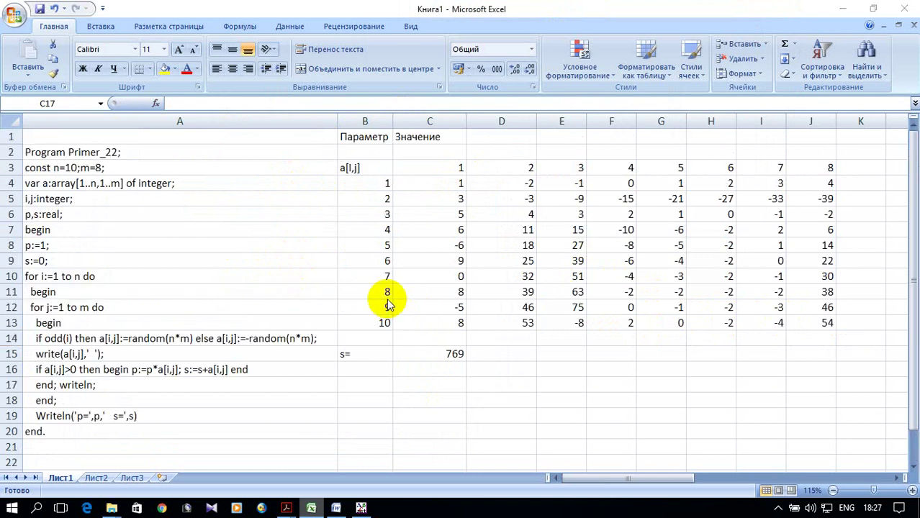
pyautogui.moveTo(368, 168); pyautogui.dragTo(797, 319)
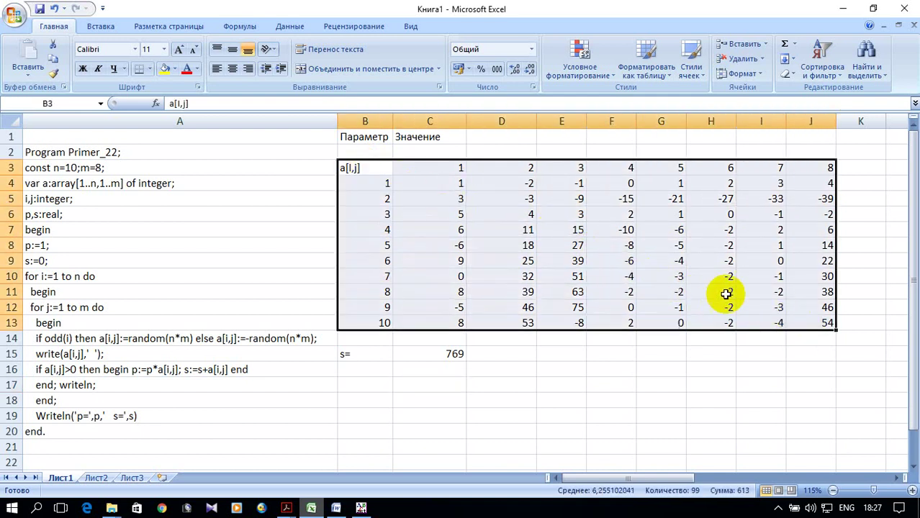
pyautogui.rightClick(583, 261)
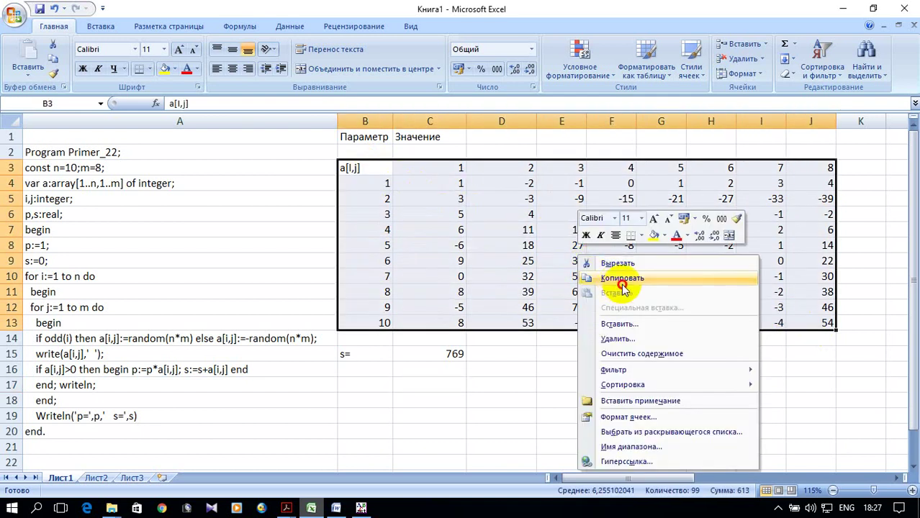
pyautogui.click(619, 278)
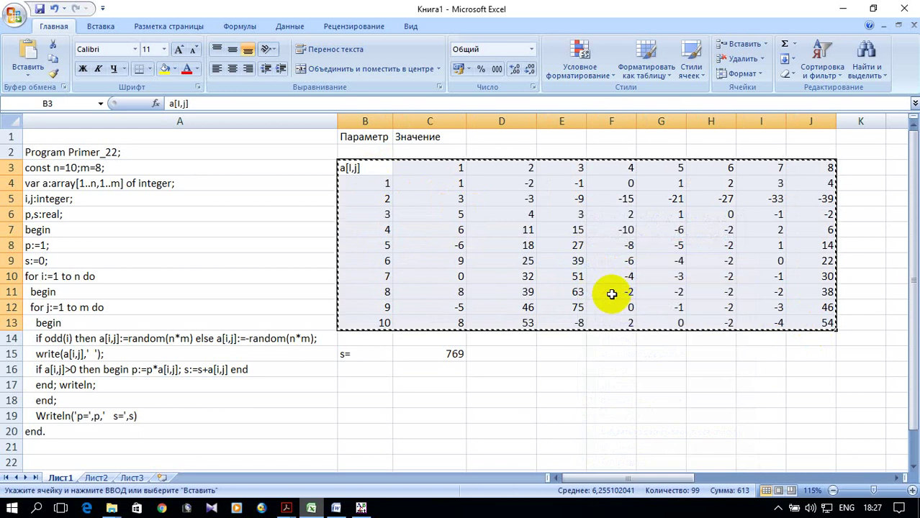
pyautogui.click(453, 351)
# - Paste the copied table at B17 so it fills B17:J27
pyautogui.scroll(-1, 448, 352)
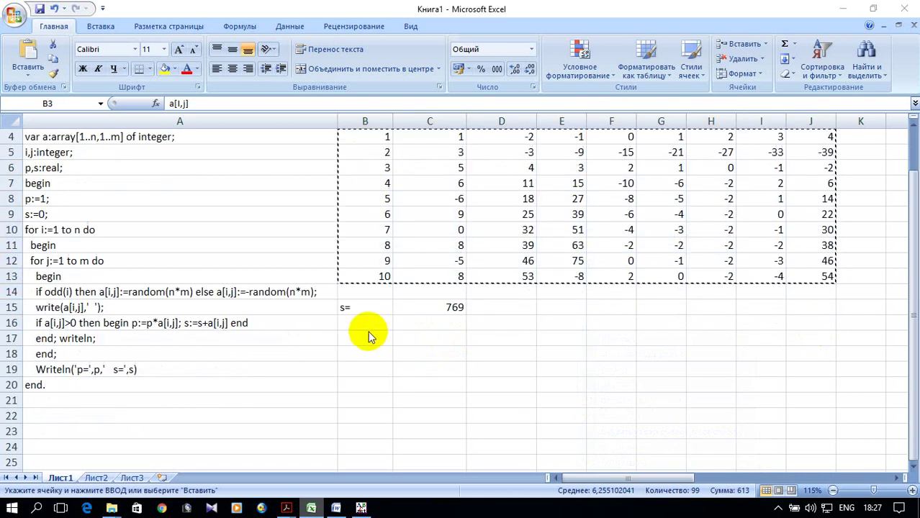
pyautogui.rightClick(373, 337)
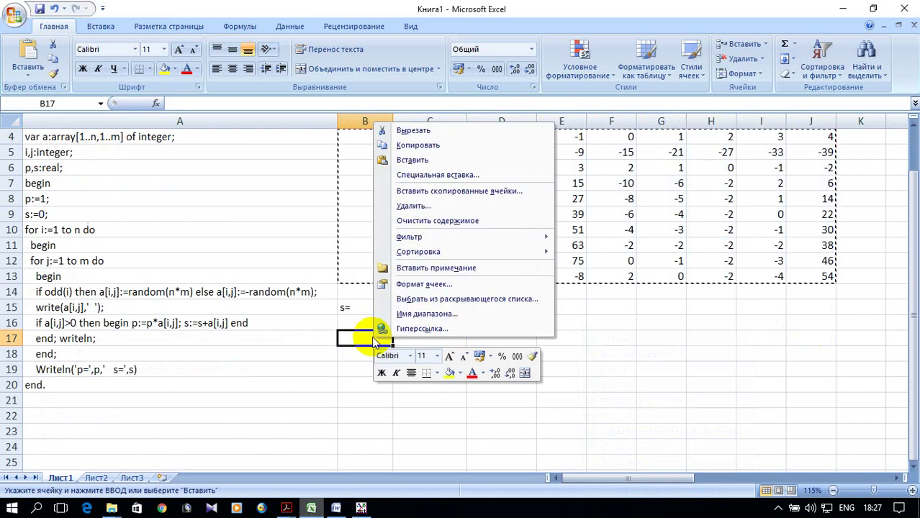
pyautogui.click(414, 162)
pyautogui.scroll(-1, 572, 234)
pyautogui.scroll(-1, 573, 233)
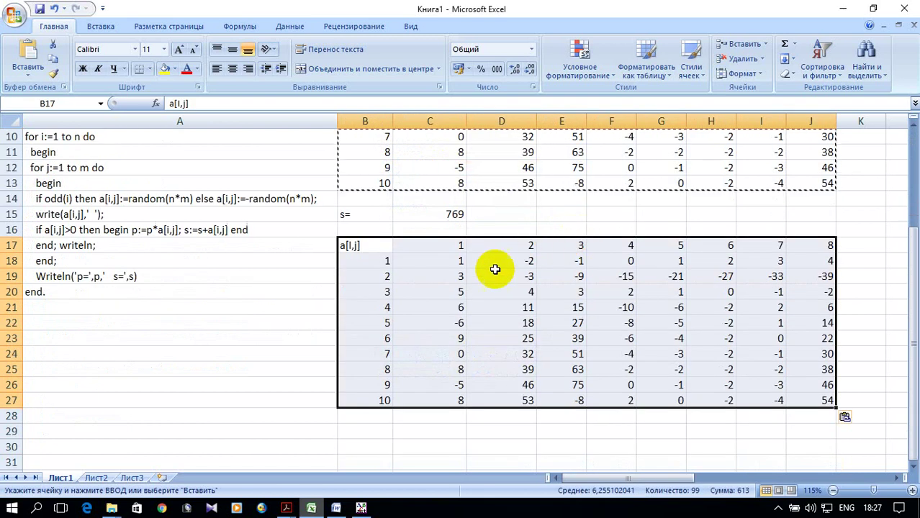
pyautogui.click(436, 261)
pyautogui.scroll(2, 497, 284)
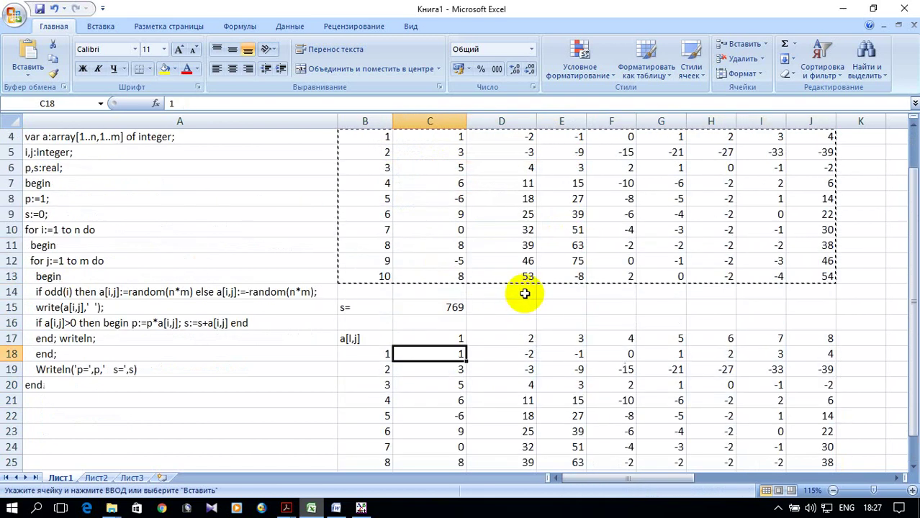
pyautogui.scroll(1, 525, 288)
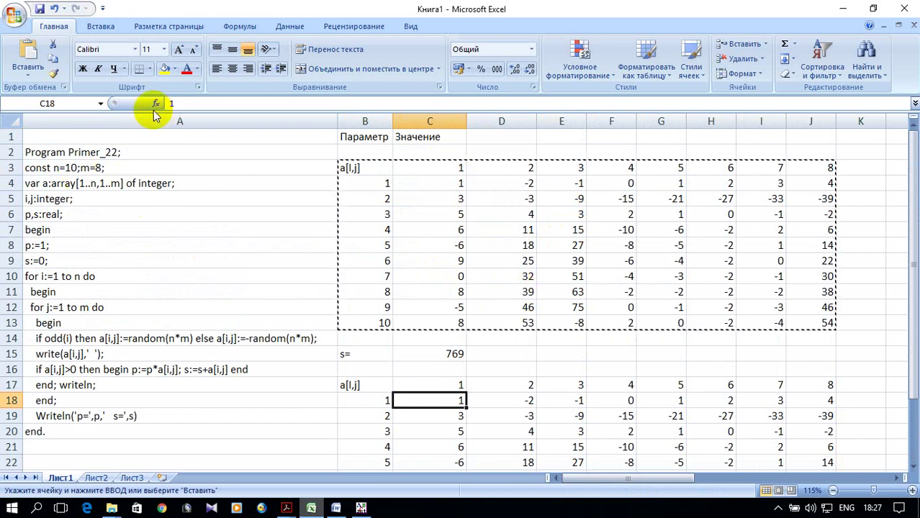
# - Enter =ЕСЛИ(C4>0;C4;1) in C18 using the IF function arguments
pyautogui.click(155, 103)
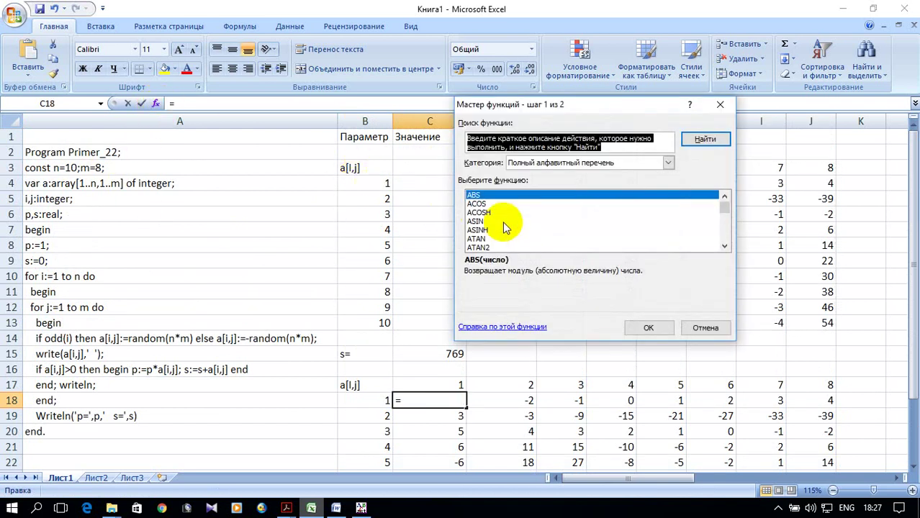
pyautogui.click(667, 163)
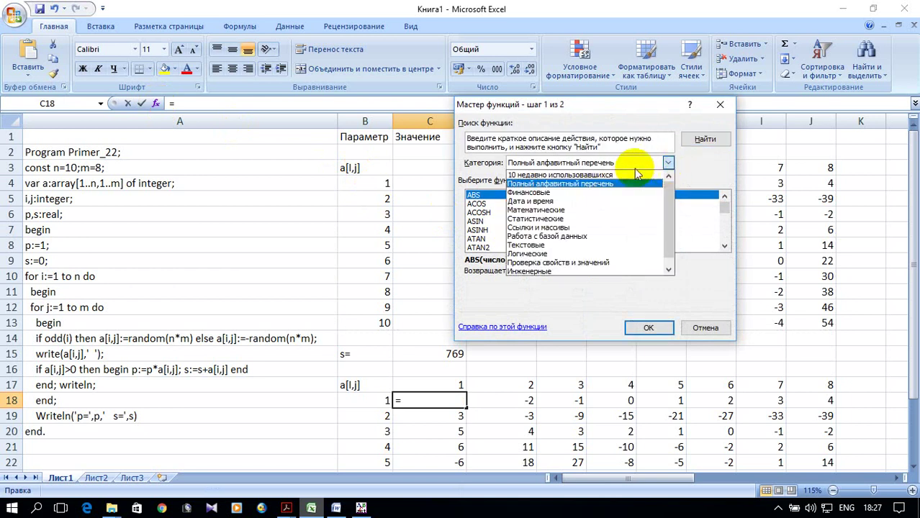
pyautogui.click(587, 175)
pyautogui.click(469, 213)
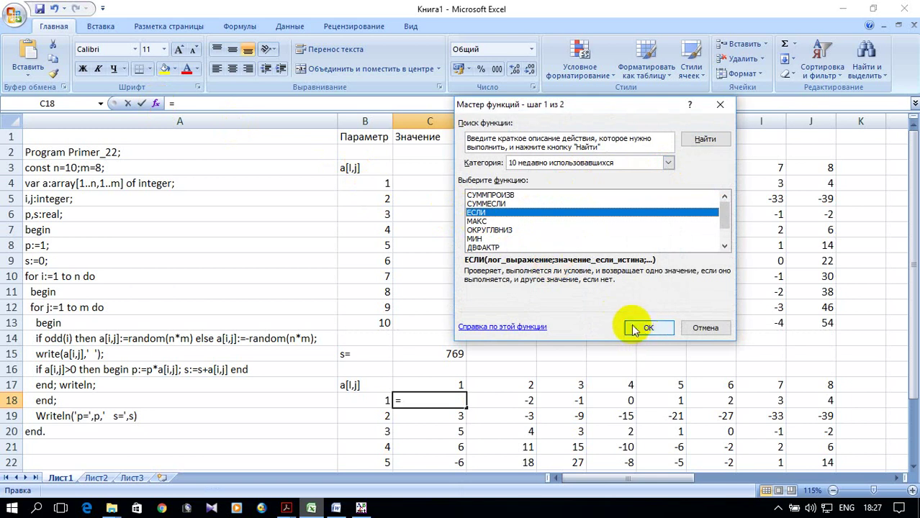
pyautogui.click(648, 328)
pyautogui.moveTo(522, 17)
pyautogui.mouseDown()
pyautogui.moveTo(617, 142)
pyautogui.moveTo(592, 241)
pyautogui.mouseUp()
pyautogui.write('C4>0')
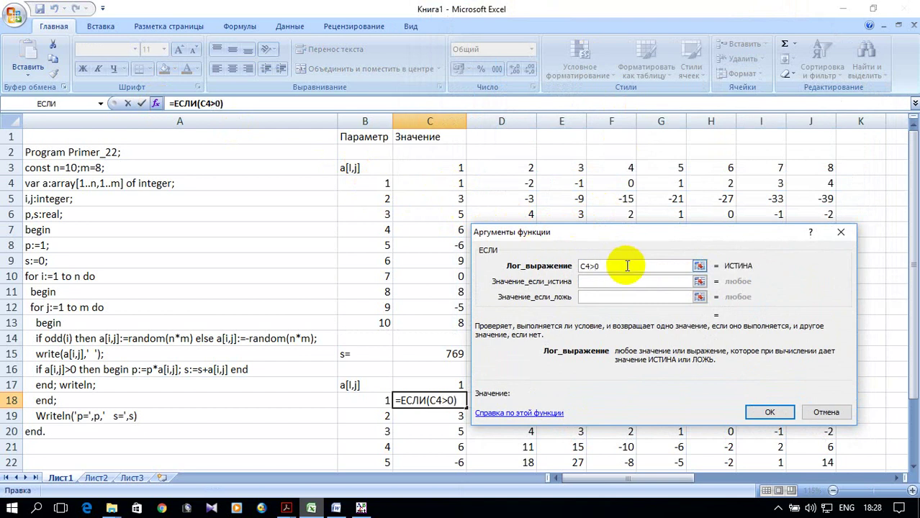
pyautogui.click(601, 282)
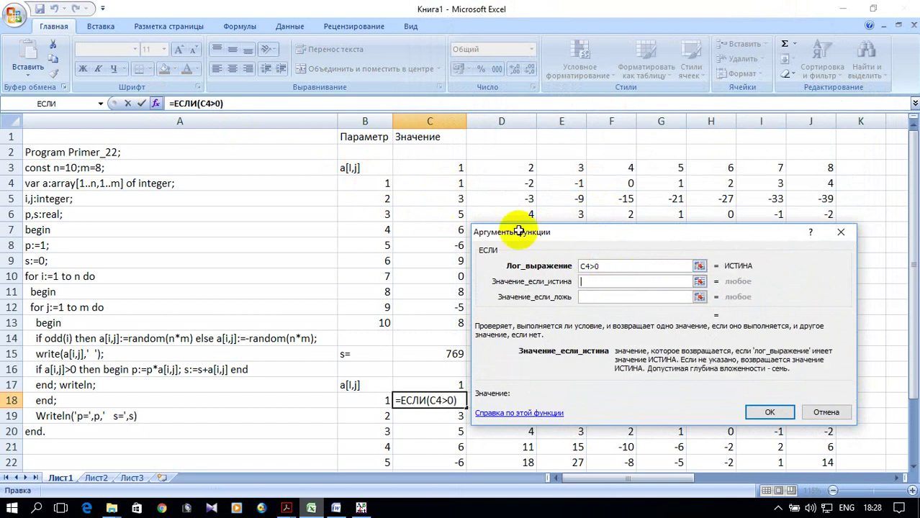
pyautogui.click(454, 183)
pyautogui.click(607, 296)
pyautogui.write('1')
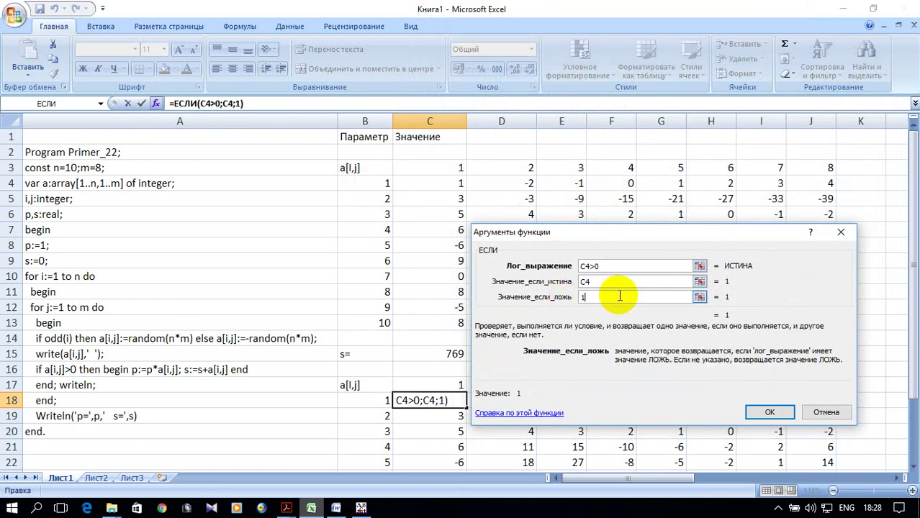
pyautogui.click(766, 414)
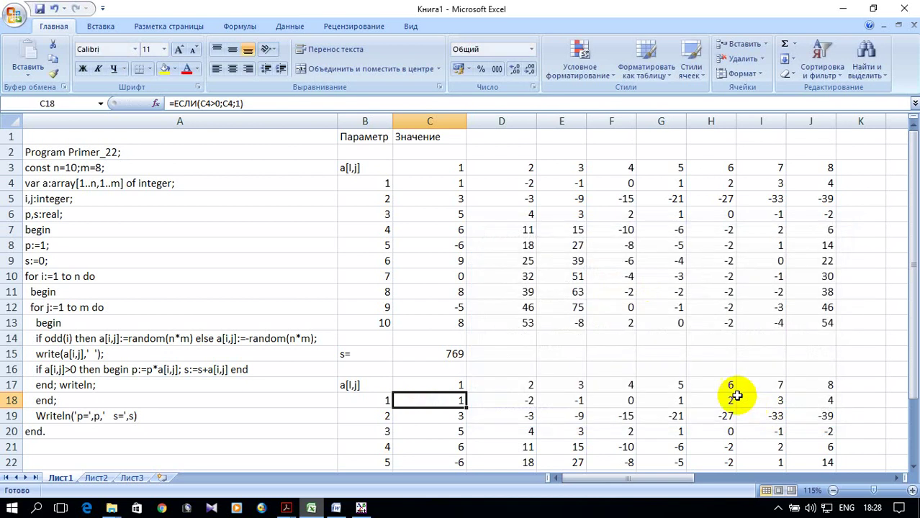
# - Fill the IF formula from C18 across to J18 and down through row 27
pyautogui.scroll(-2, 581, 278)
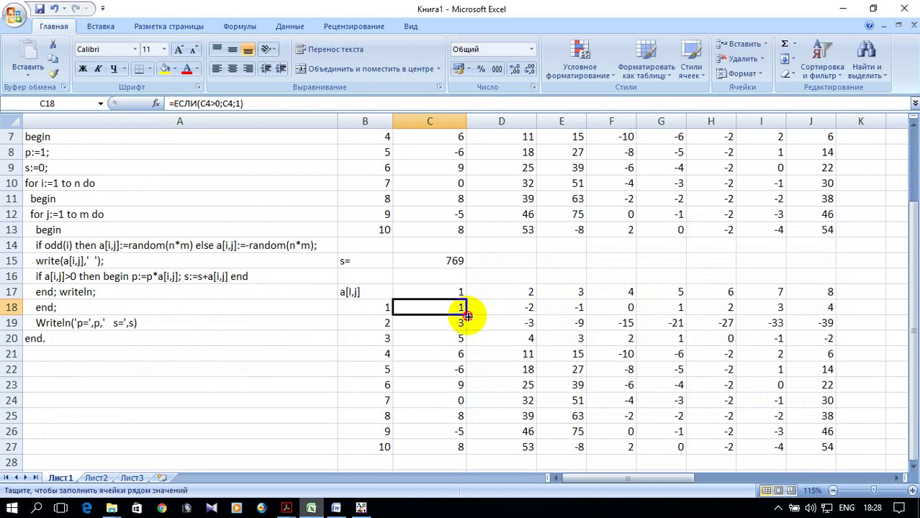
pyautogui.moveTo(467, 315); pyautogui.dragTo(841, 324)
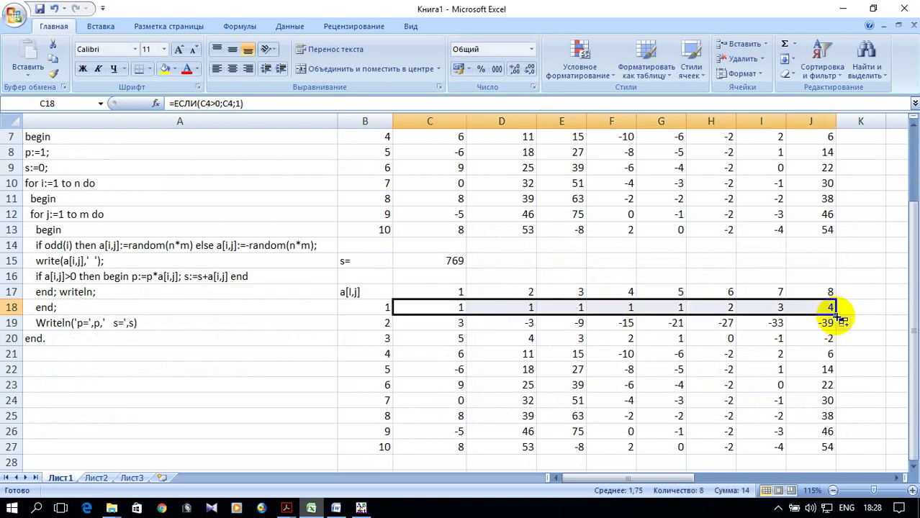
pyautogui.moveTo(835, 311); pyautogui.dragTo(834, 450)
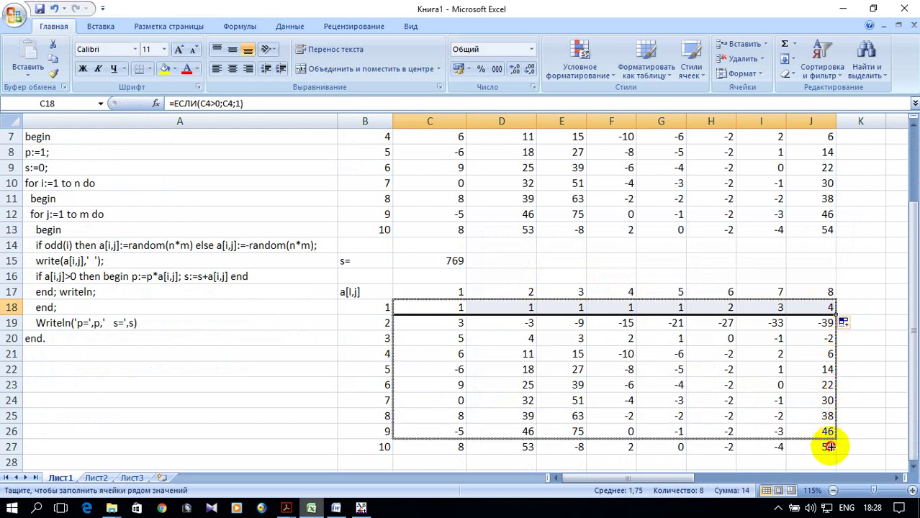
pyautogui.scroll(-1, 727, 275)
pyautogui.scroll(-1, 728, 275)
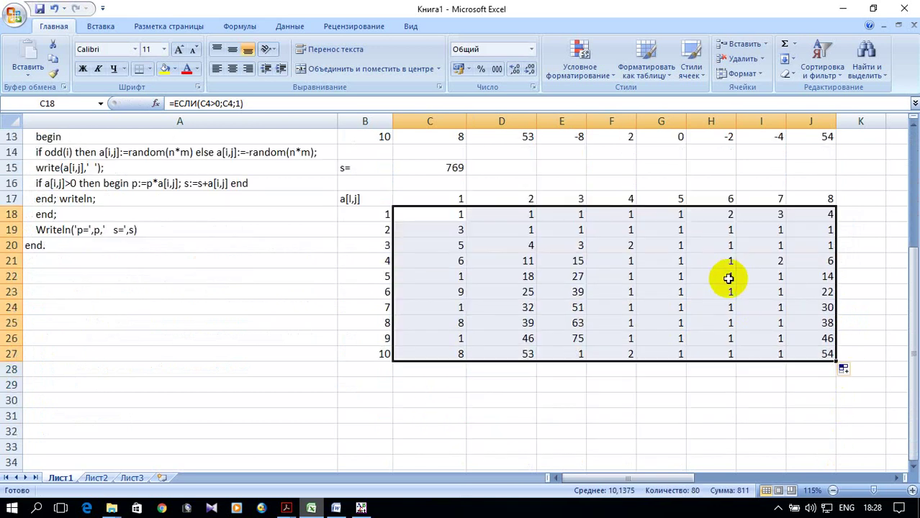
# - Label cell B29 with 'p='
pyautogui.click(363, 374)
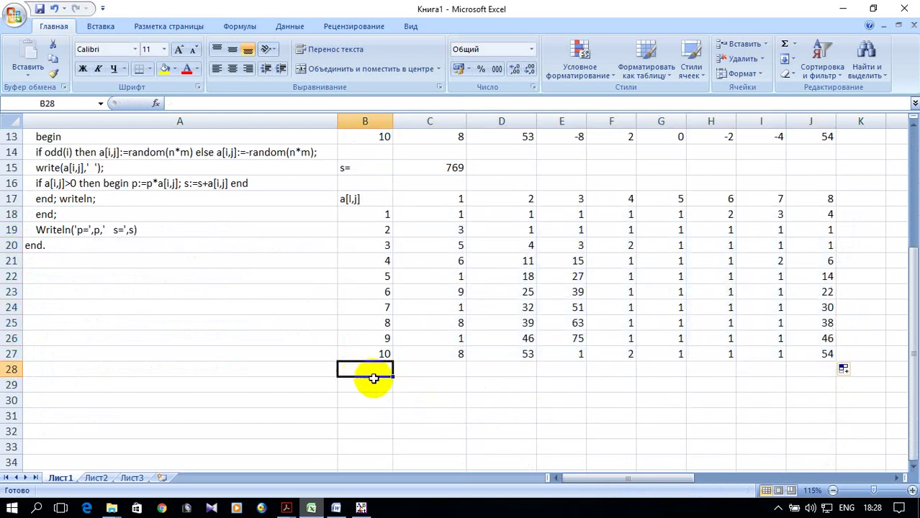
pyautogui.click(360, 389)
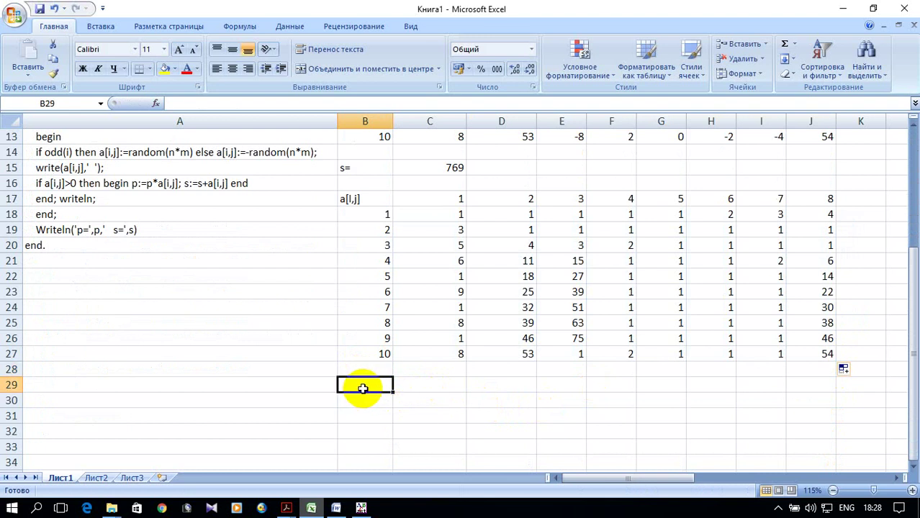
pyautogui.write('p=')
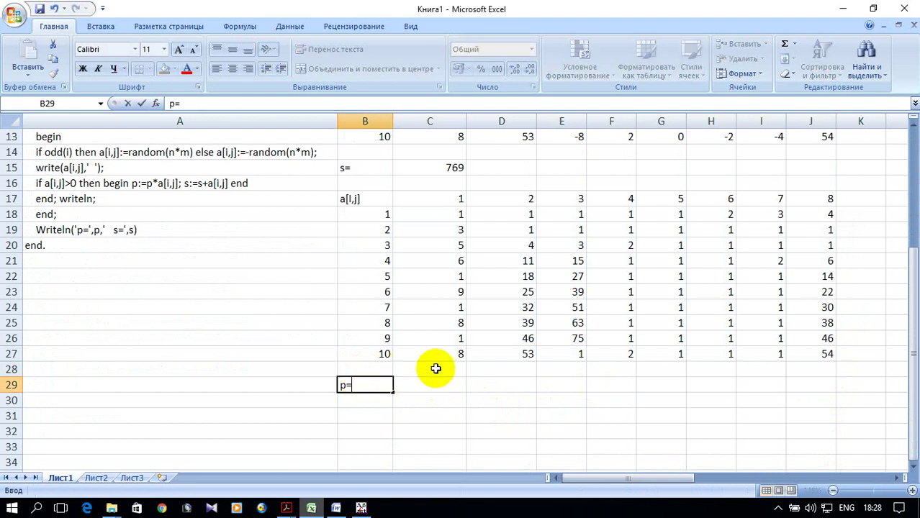
pyautogui.click(429, 382)
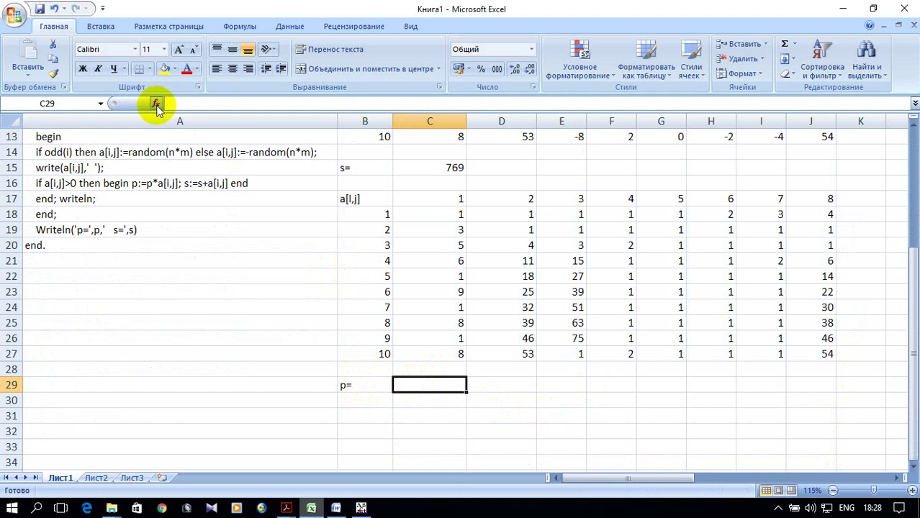
# - Start a ПРОИЗВЕД (PRODUCT) formula in C29 over the range C18:J27
pyautogui.click(157, 105)
pyautogui.scroll(-1, 554, 232)
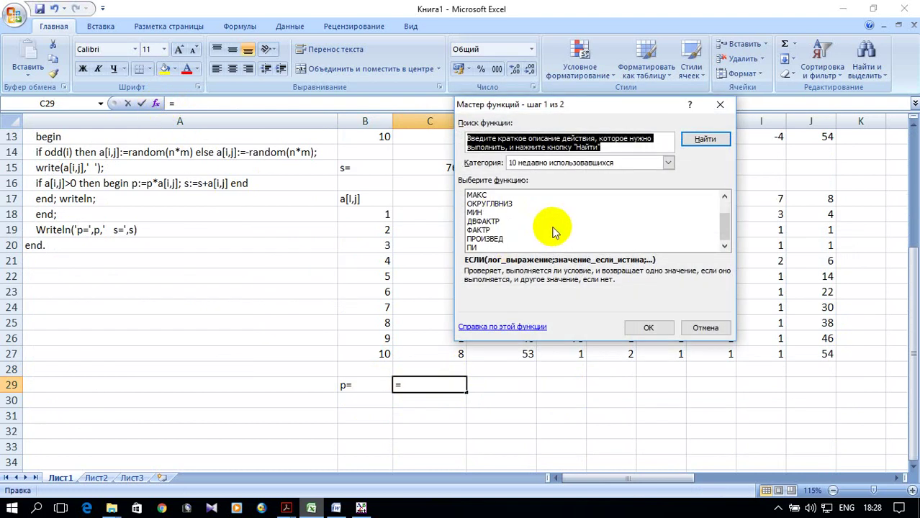
pyautogui.click(488, 238)
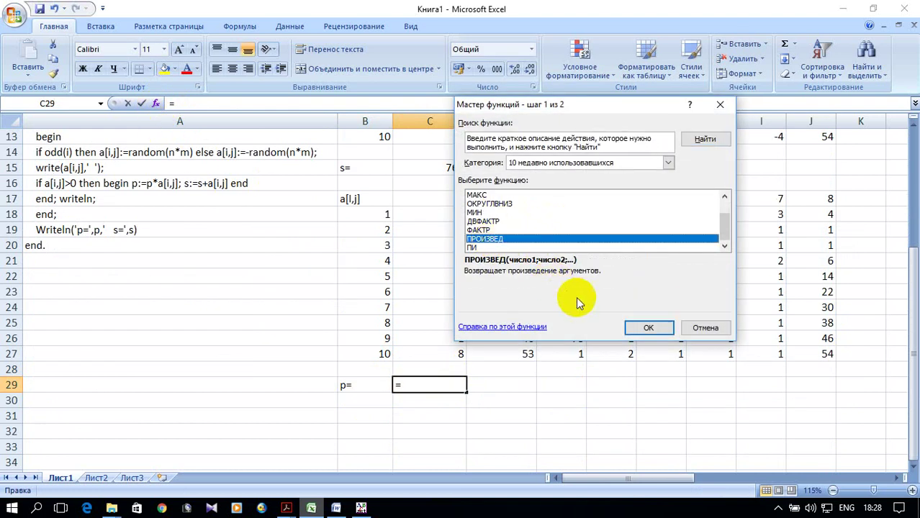
pyautogui.click(654, 332)
pyautogui.scroll(1, 533, 303)
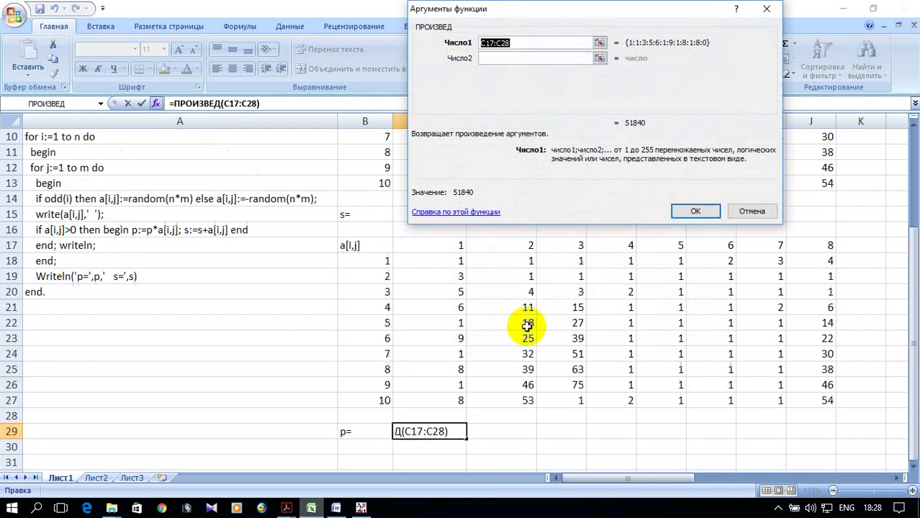
pyautogui.moveTo(448, 262); pyautogui.dragTo(788, 398)
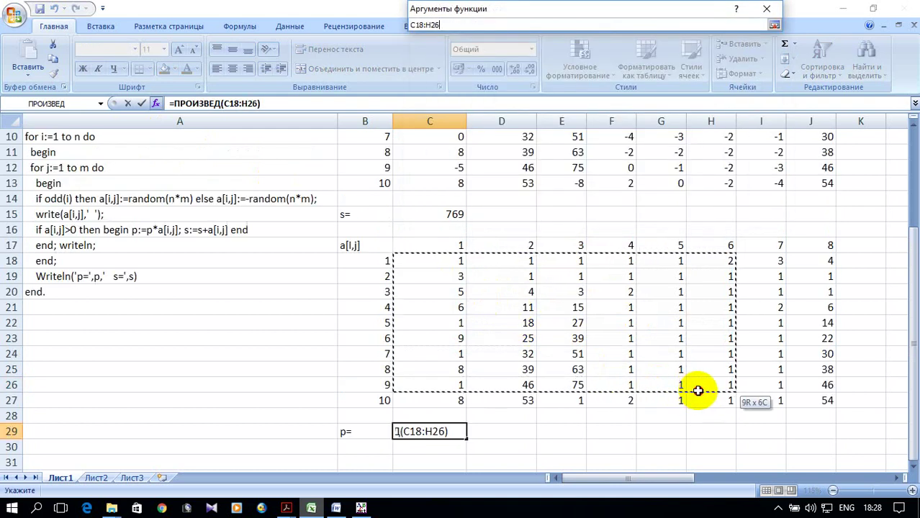
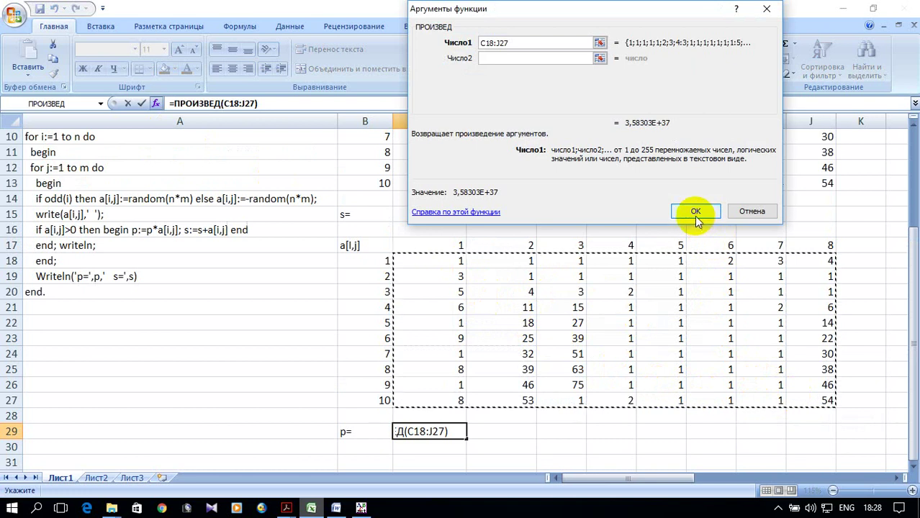
# - Confirm the product formula in Excel so p shows 3,58303E+37
pyautogui.click(695, 216)
pyautogui.scroll(-1, 692, 223)
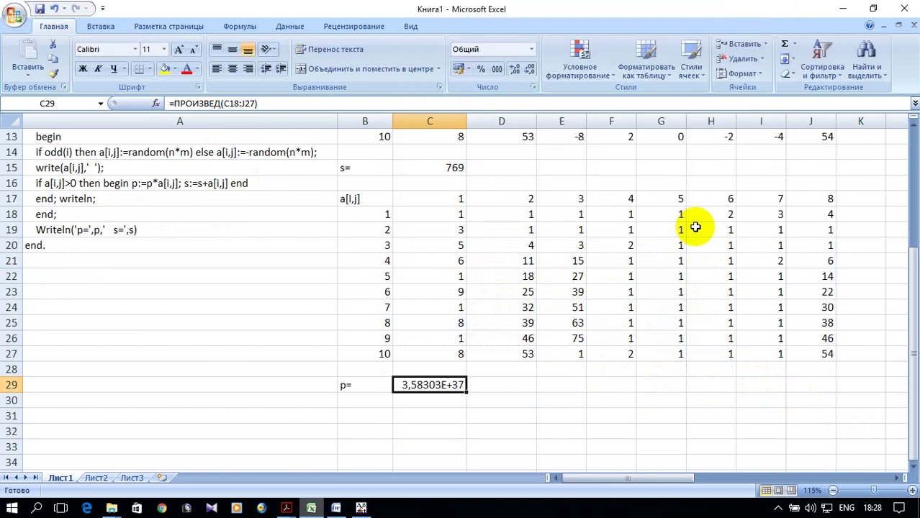
pyautogui.scroll(1, 696, 227)
pyautogui.scroll(2, 695, 227)
pyautogui.scroll(-3, 699, 230)
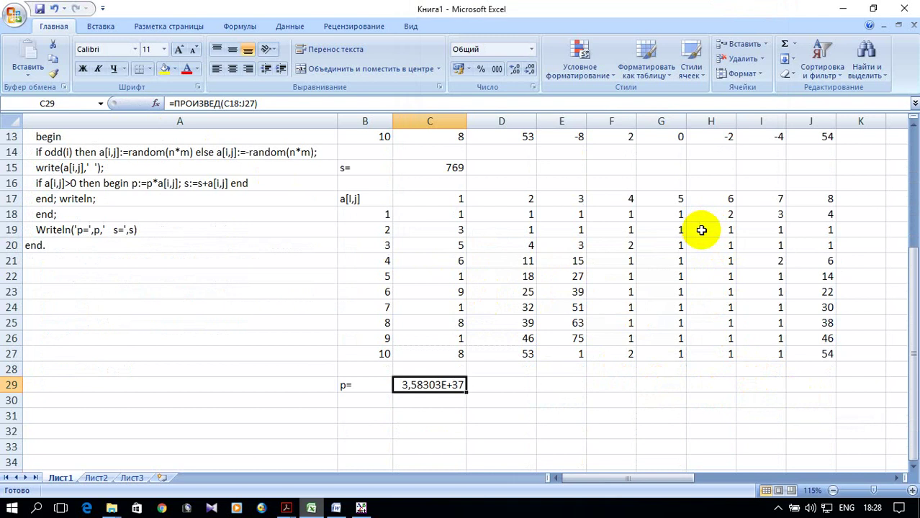
pyautogui.scroll(4, 701, 229)
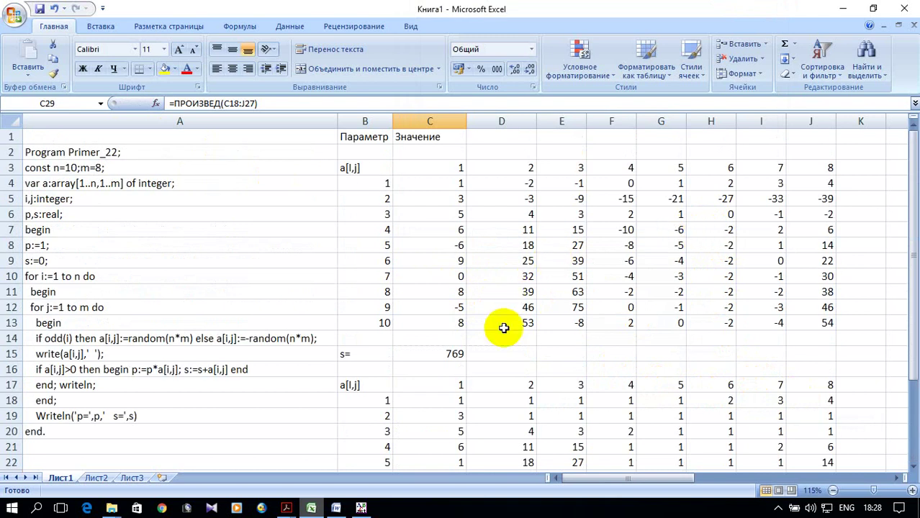
# - Switch to the Word document and zoom the page to 120%
pyautogui.click(337, 509)
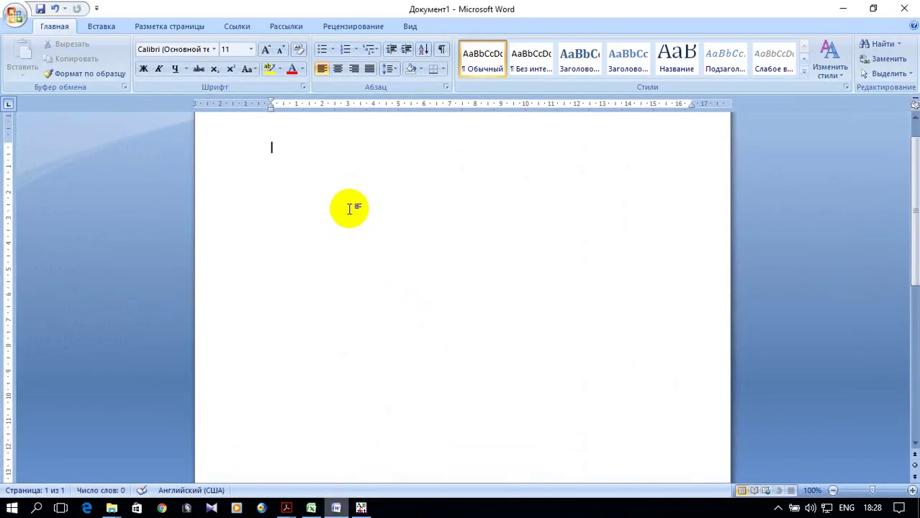
pyautogui.click(913, 490)
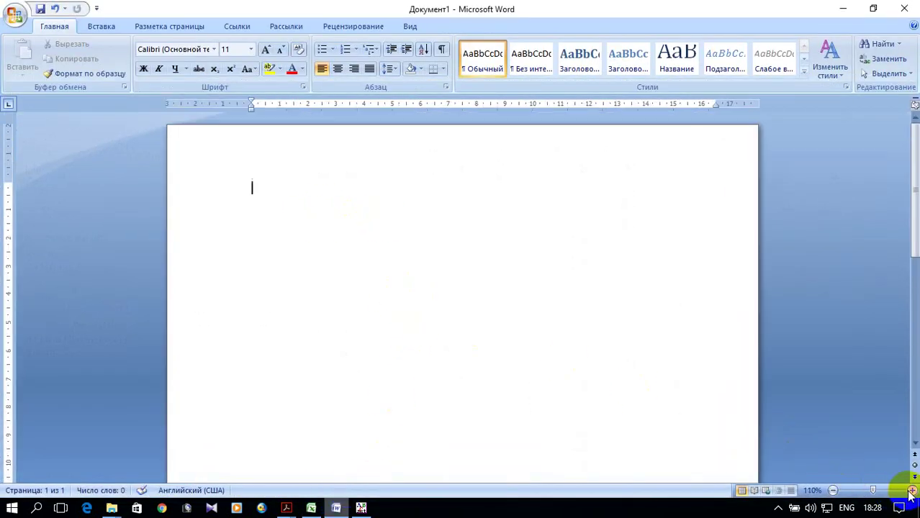
pyautogui.click(912, 490)
pyautogui.moveTo(286, 508)
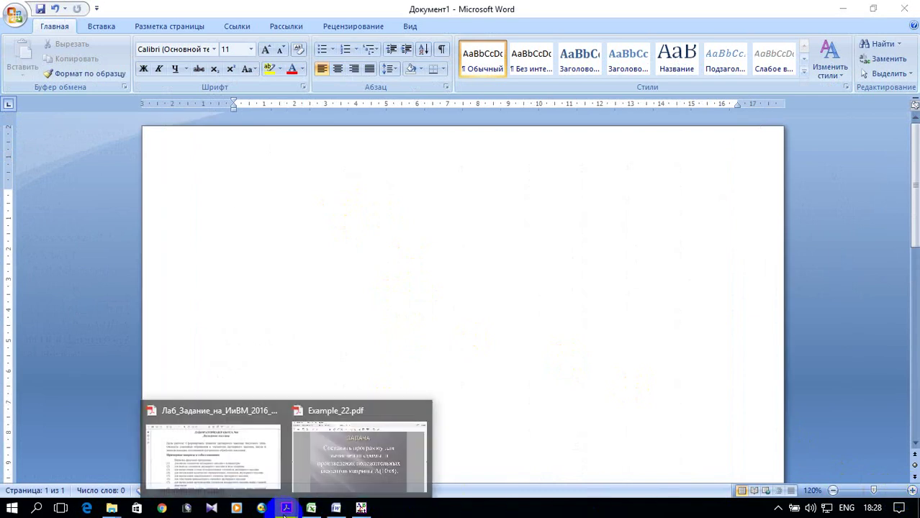
# - Copy the matrix task statement from Example_22.pdf, then minimize Acrobat
pyautogui.click(350, 477)
pyautogui.moveTo(206, 191)
pyautogui.mouseDown()
pyautogui.moveTo(304, 212)
pyautogui.moveTo(664, 344)
pyautogui.moveTo(717, 353)
pyautogui.mouseUp()
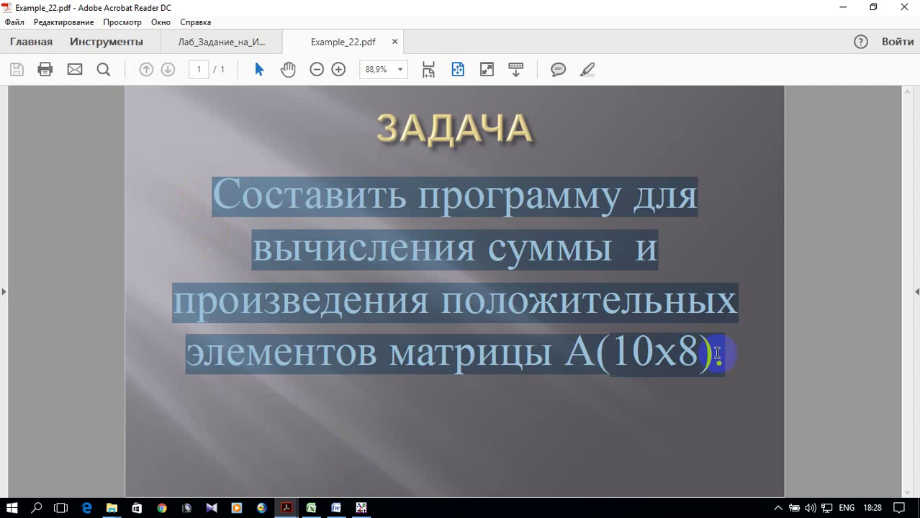
pyautogui.rightClick(516, 268)
pyautogui.click(542, 280)
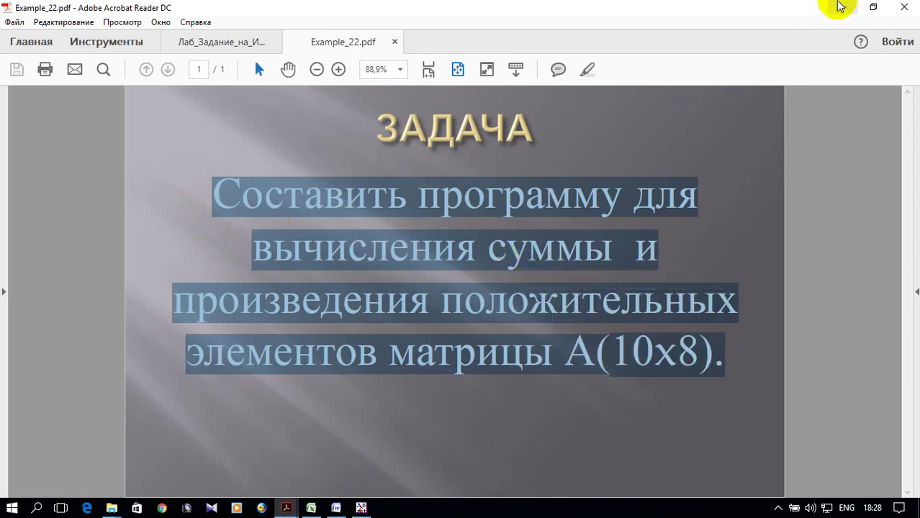
pyautogui.click(840, 7)
# - Paste the task statement and set it in Times New Roman 14 pt
pyautogui.click(9, 49)
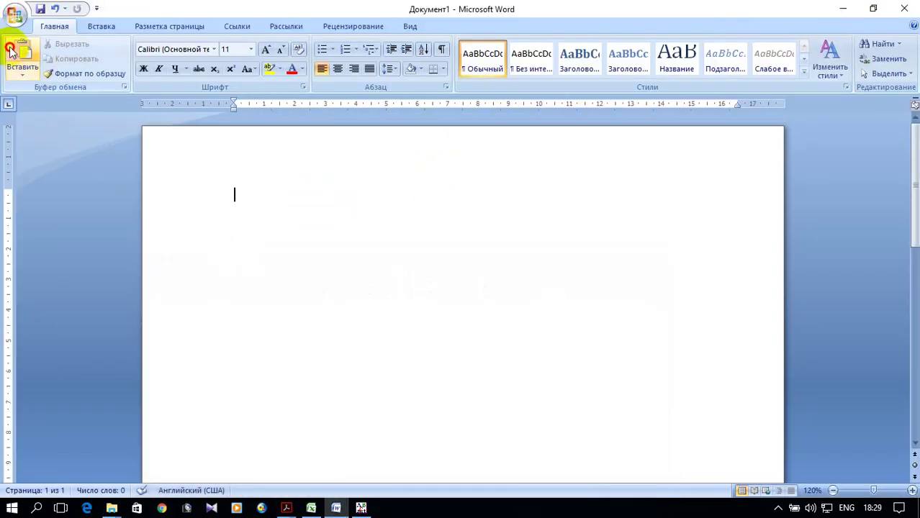
pyautogui.moveTo(436, 436)
pyautogui.mouseDown()
pyautogui.moveTo(240, 255)
pyautogui.moveTo(206, 58)
pyautogui.mouseUp()
pyautogui.click(214, 50)
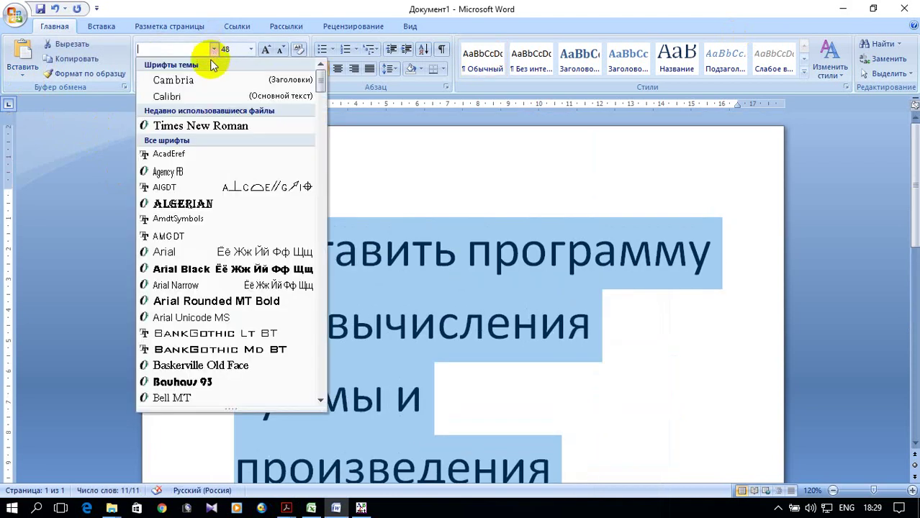
pyautogui.click(219, 123)
pyautogui.click(250, 49)
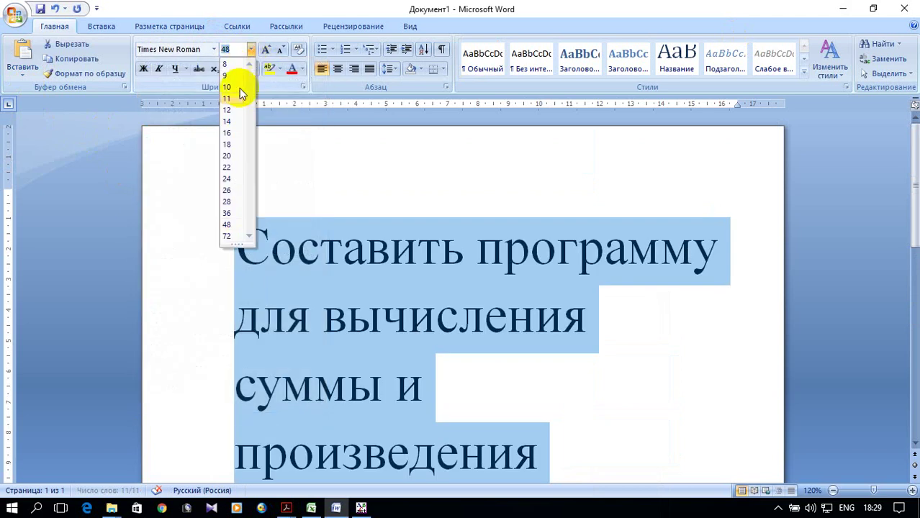
pyautogui.click(229, 121)
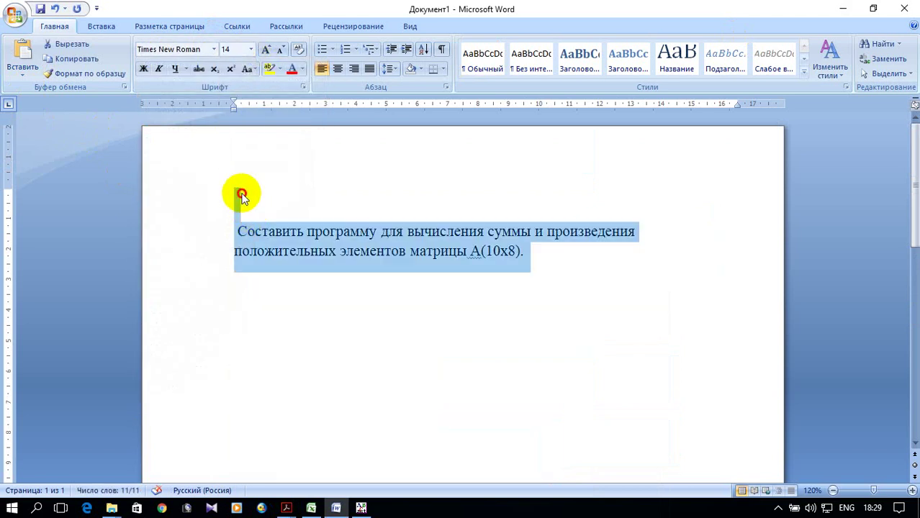
# - Delete the empty line above the task statement
pyautogui.click(242, 196)
pyautogui.press('Delete')
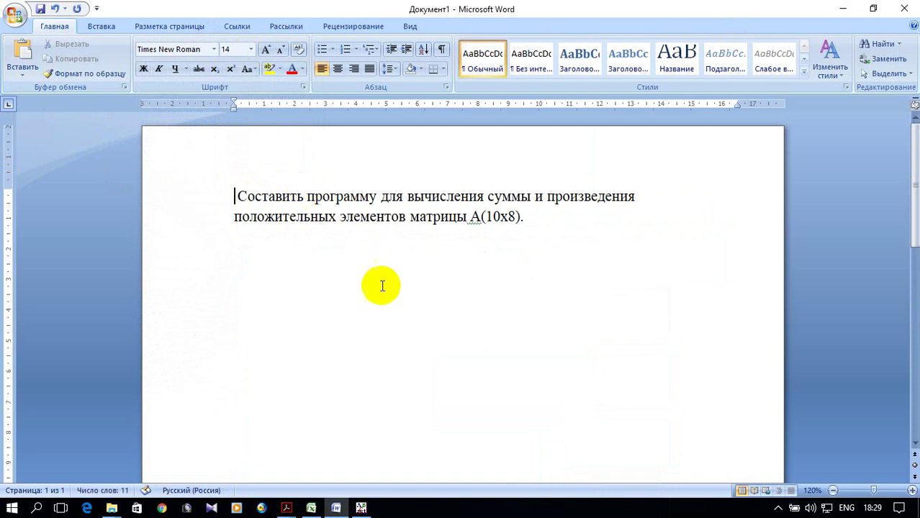
pyautogui.scroll(-1, 383, 287)
# - Copy the Primer_22 code from PascalABC.NET and place the cursor after the Word task statement
pyautogui.click(358, 510)
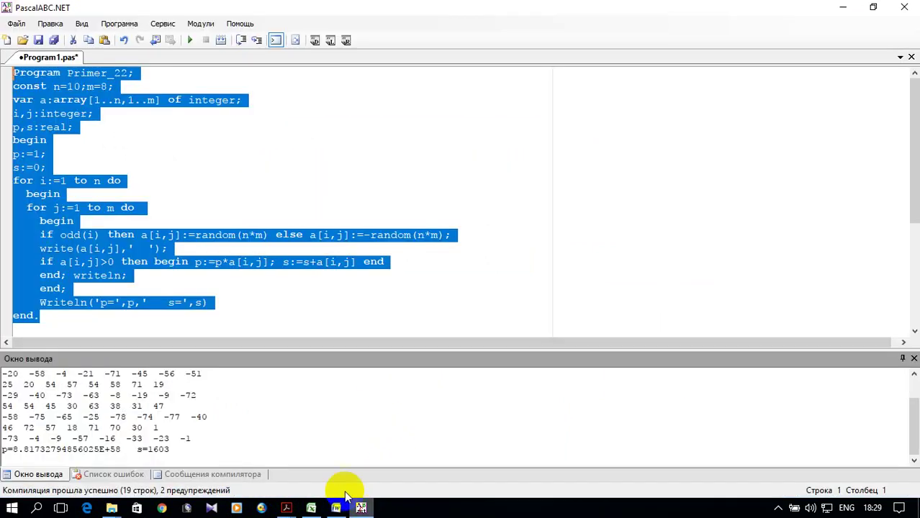
pyautogui.rightClick(55, 113)
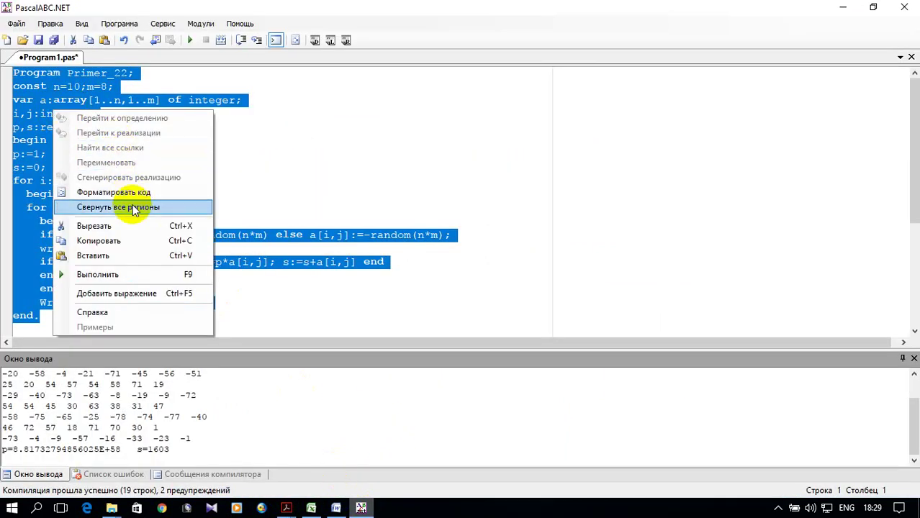
pyautogui.click(134, 240)
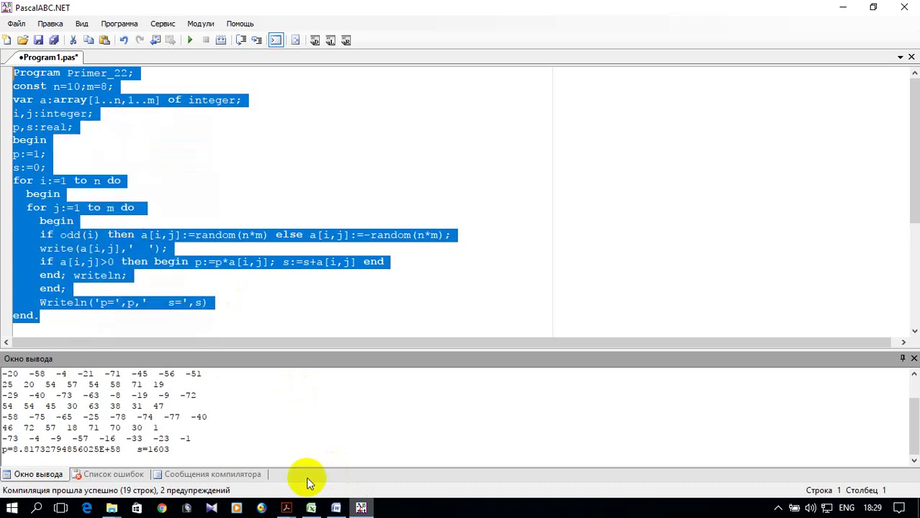
pyautogui.click(336, 508)
pyautogui.click(583, 172)
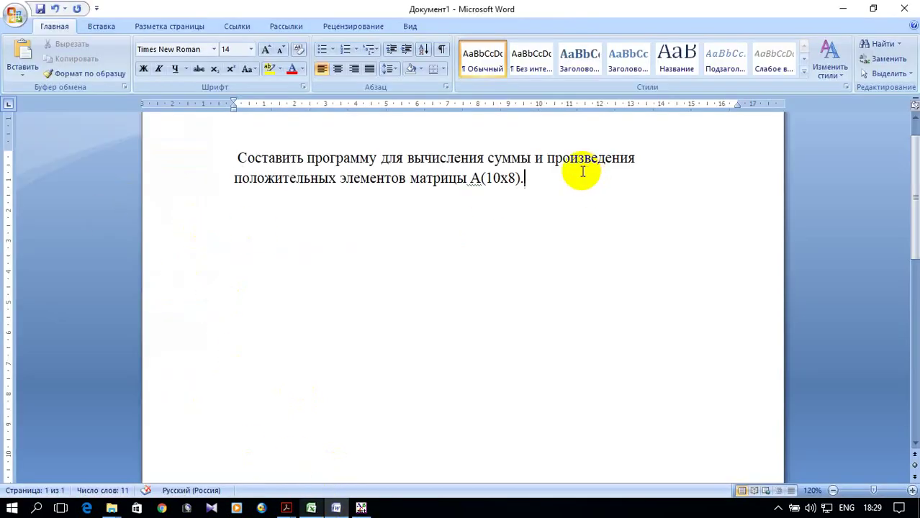
# - Paste the Primer_22 code, in Courier New, below the task statement, then bring up Shapes
pyautogui.click(19, 51)
pyautogui.scroll(-4, 576, 252)
pyautogui.scroll(-3, 590, 258)
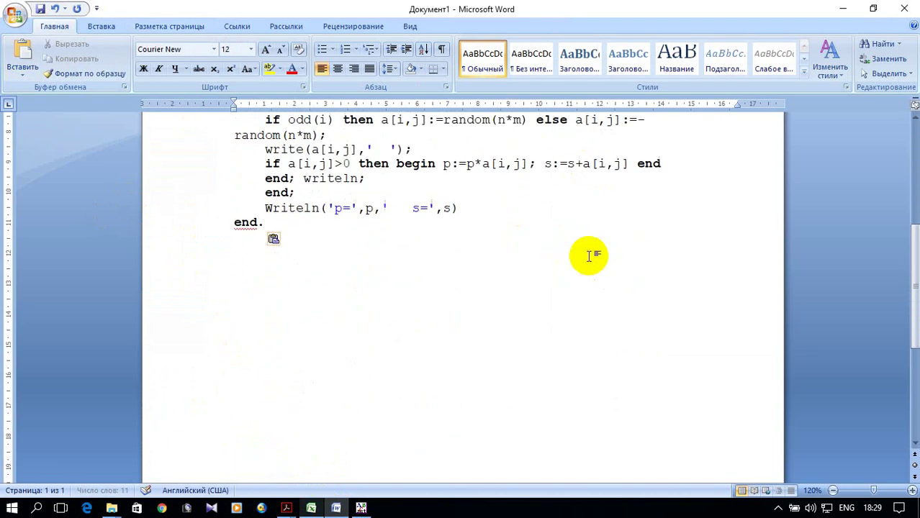
pyautogui.click(106, 26)
pyautogui.click(247, 66)
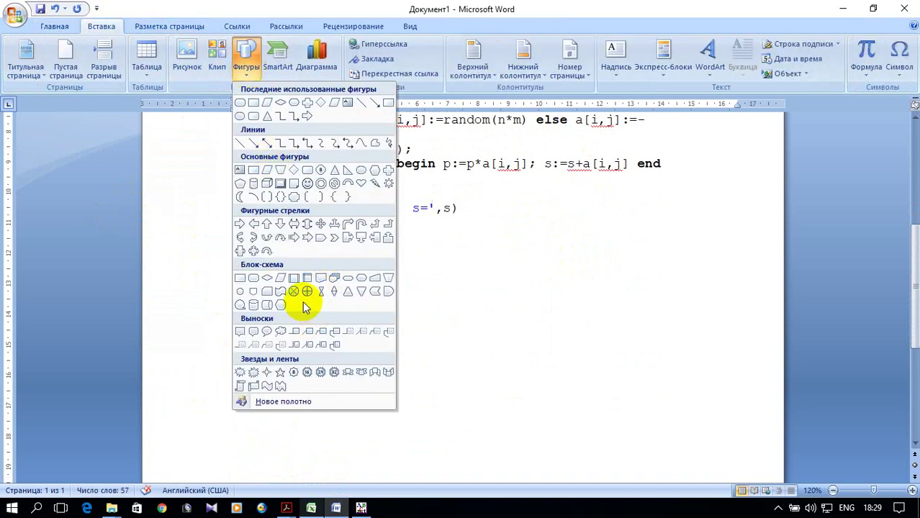
# - Create a new drawing canvas below the code and draw a rounded-rectangle terminator
pyautogui.click(287, 397)
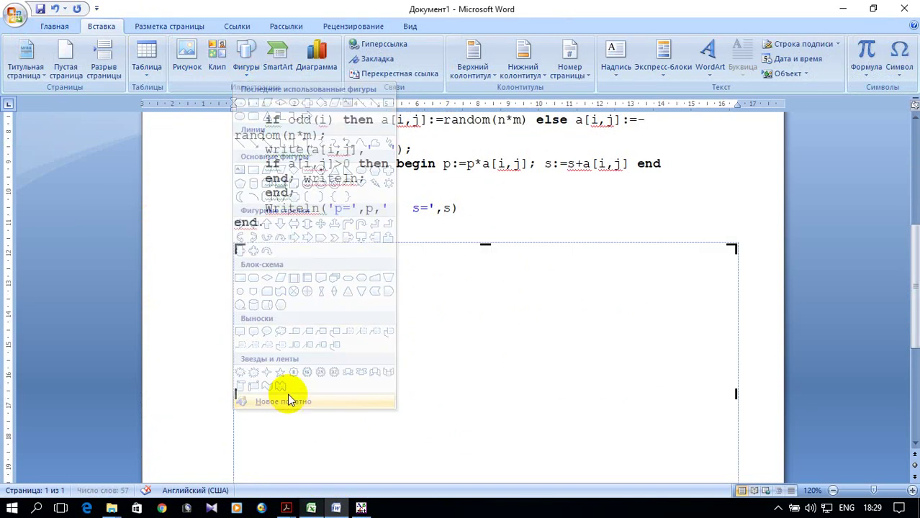
pyautogui.scroll(3, 360, 311)
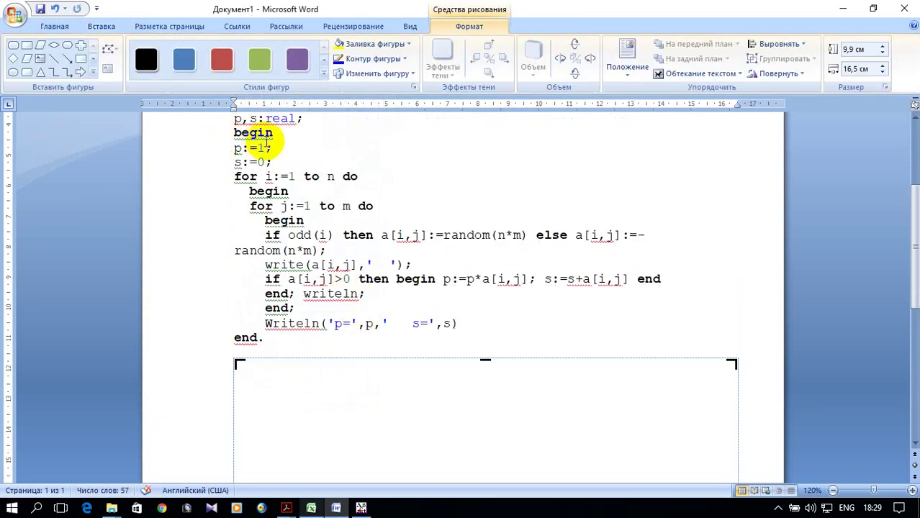
pyautogui.scroll(1, 304, 172)
pyautogui.scroll(-1, 304, 171)
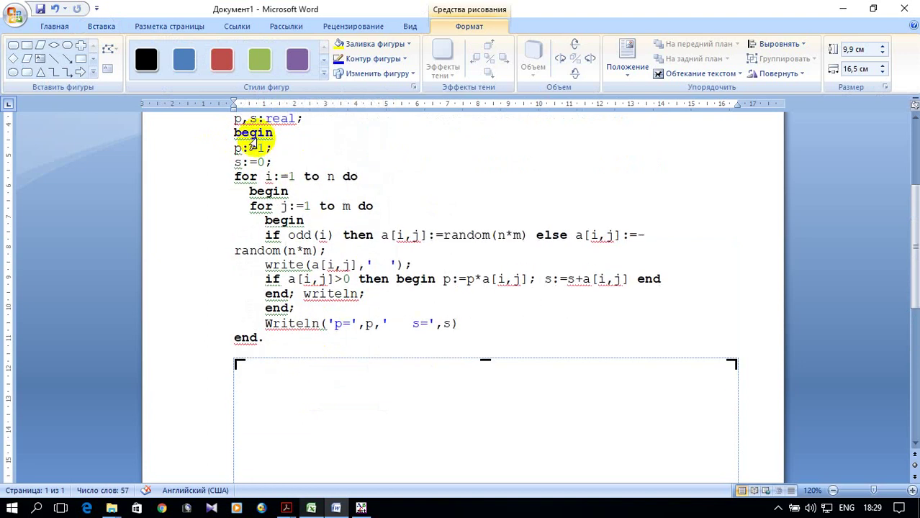
pyautogui.click(27, 72)
pyautogui.moveTo(361, 370); pyautogui.dragTo(466, 397)
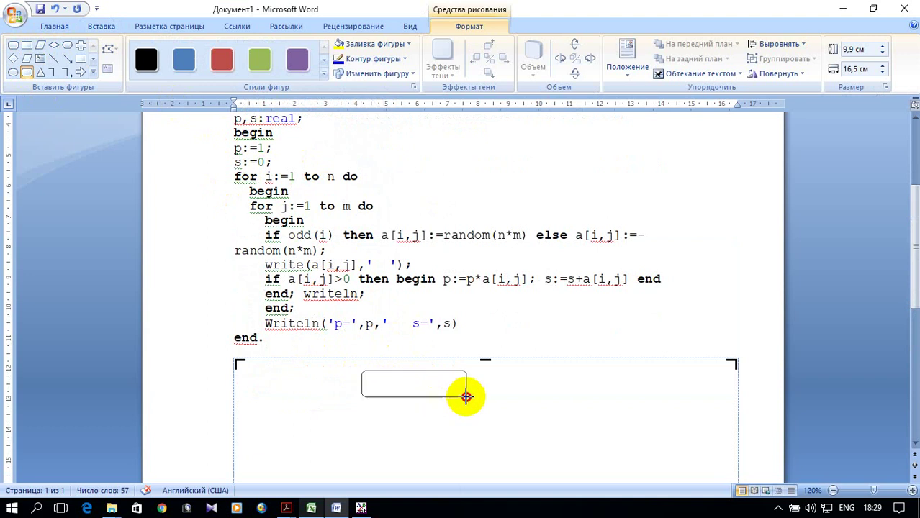
# - Draw a plain rectangle process box beneath the rounded rectangle
pyautogui.click(83, 62)
pyautogui.scroll(5, 504, 222)
pyautogui.scroll(1, 507, 223)
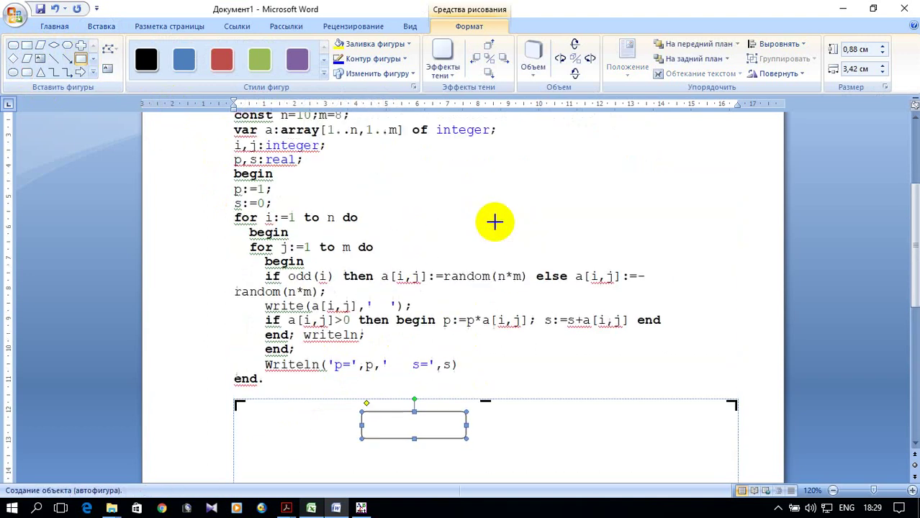
pyautogui.scroll(2, 497, 220)
pyautogui.scroll(-1, 320, 200)
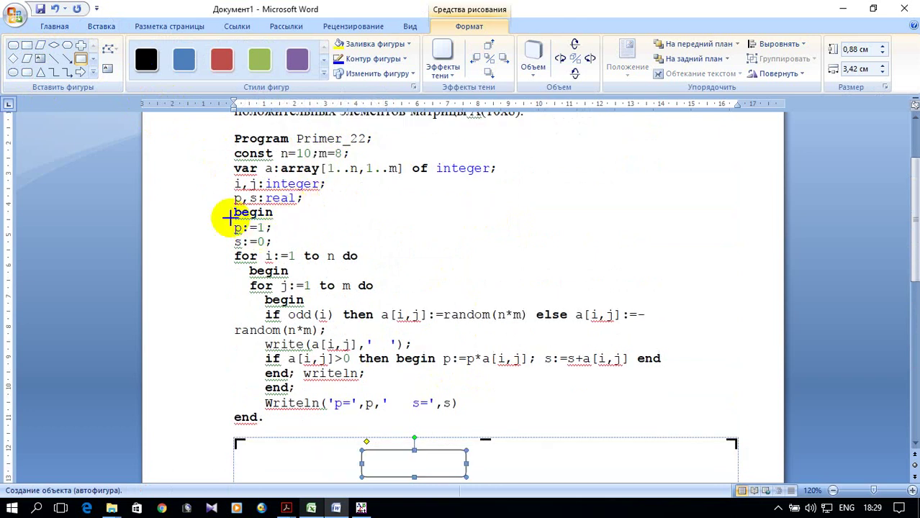
pyautogui.scroll(-3, 417, 248)
pyautogui.scroll(1, 417, 244)
pyautogui.scroll(-1, 443, 302)
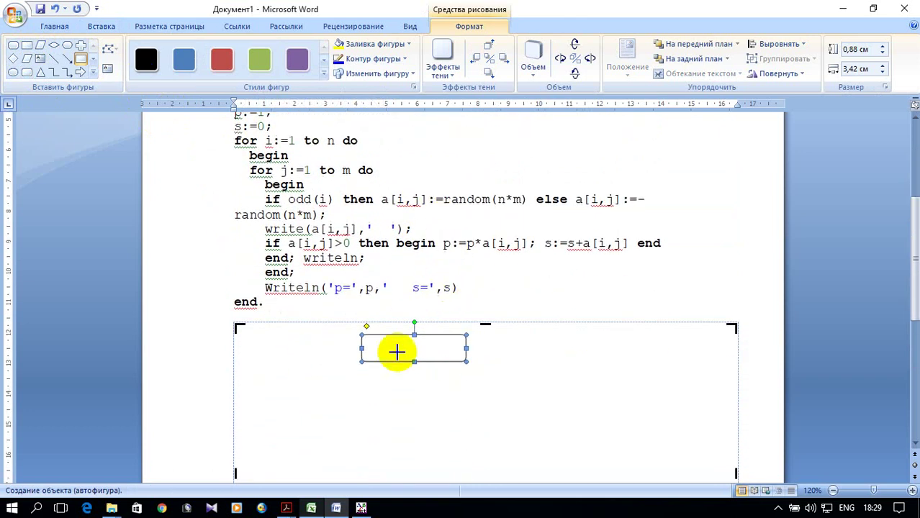
pyautogui.moveTo(329, 372); pyautogui.dragTo(494, 421)
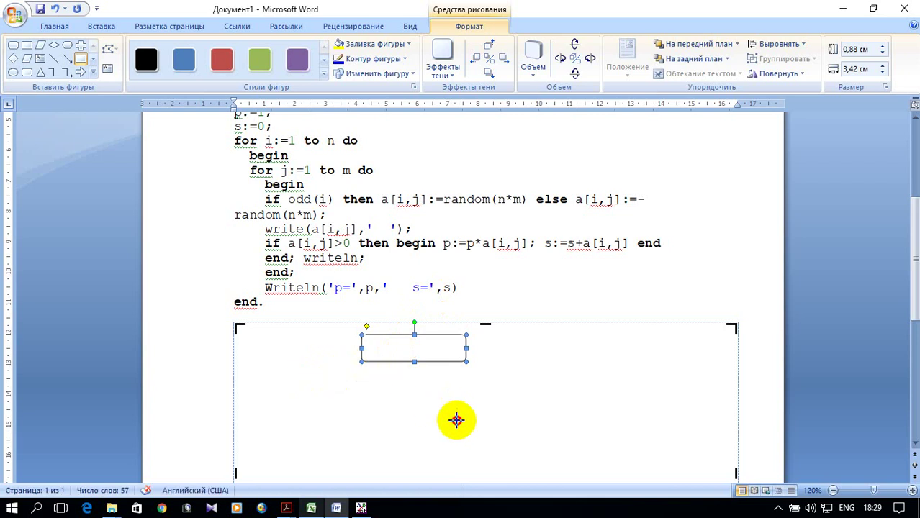
pyautogui.scroll(-3, 499, 421)
pyautogui.scroll(3, 567, 339)
pyautogui.scroll(2, 566, 337)
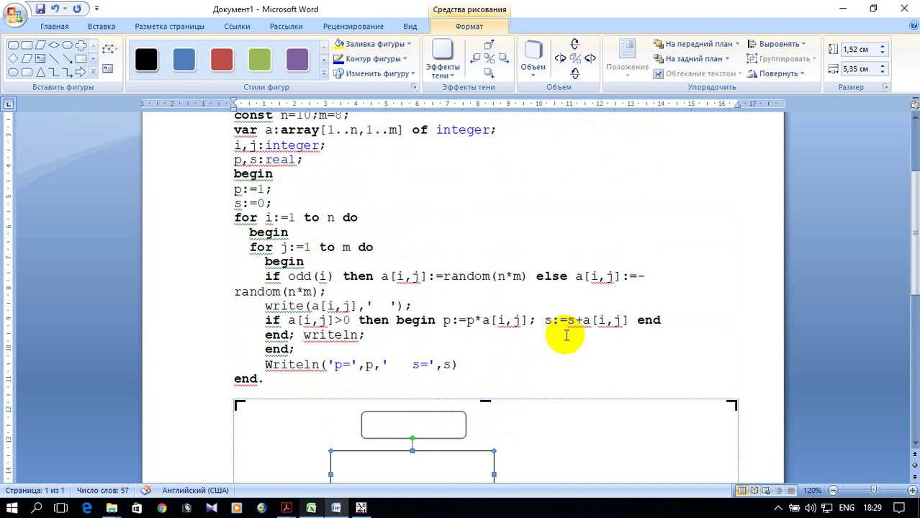
pyautogui.scroll(-1, 570, 325)
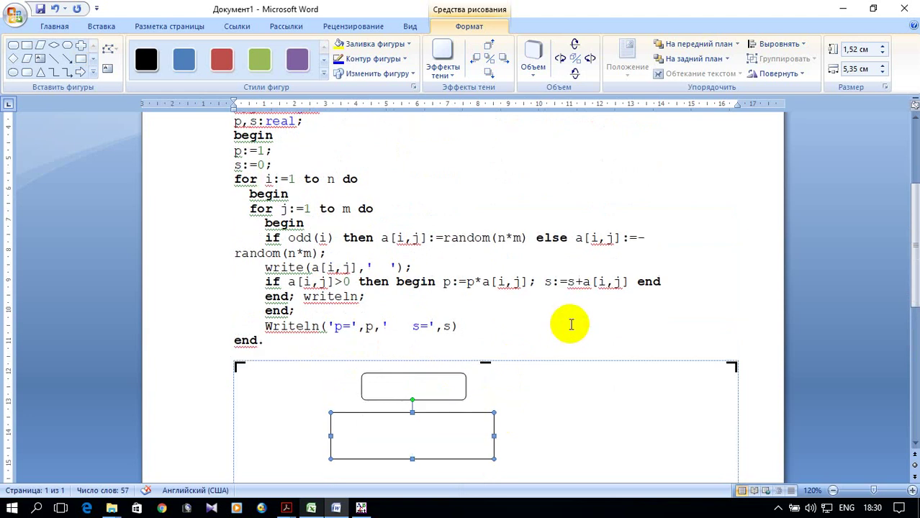
pyautogui.scroll(-2, 571, 325)
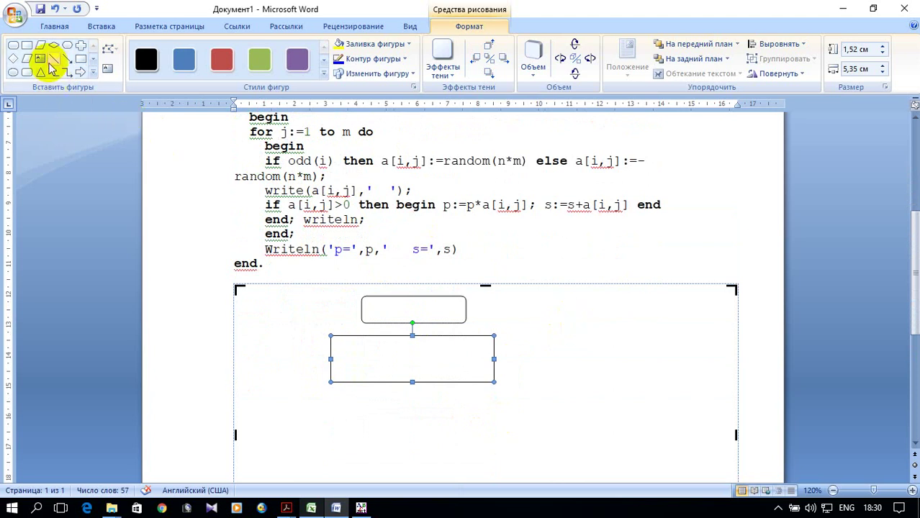
pyautogui.click(93, 73)
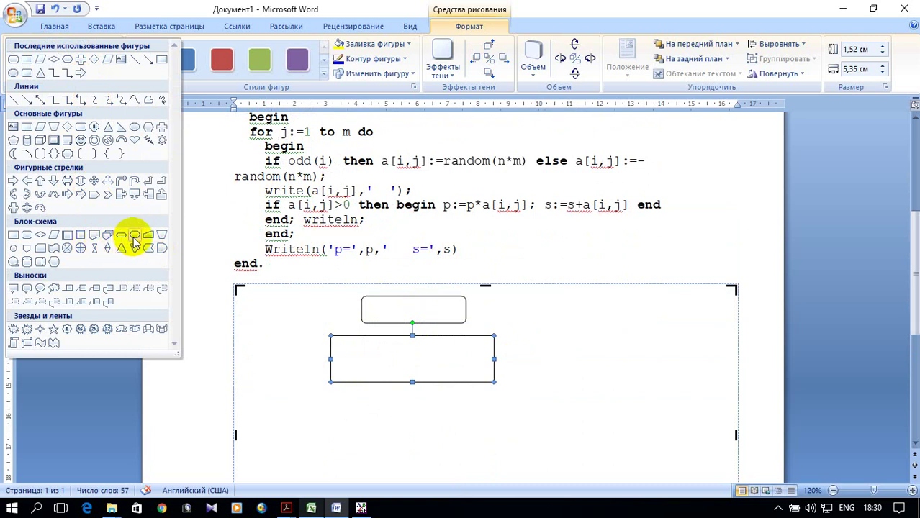
# - Draw a hexagon loop block and stretch the canvas downward
pyautogui.click(134, 241)
pyautogui.scroll(-3, 418, 259)
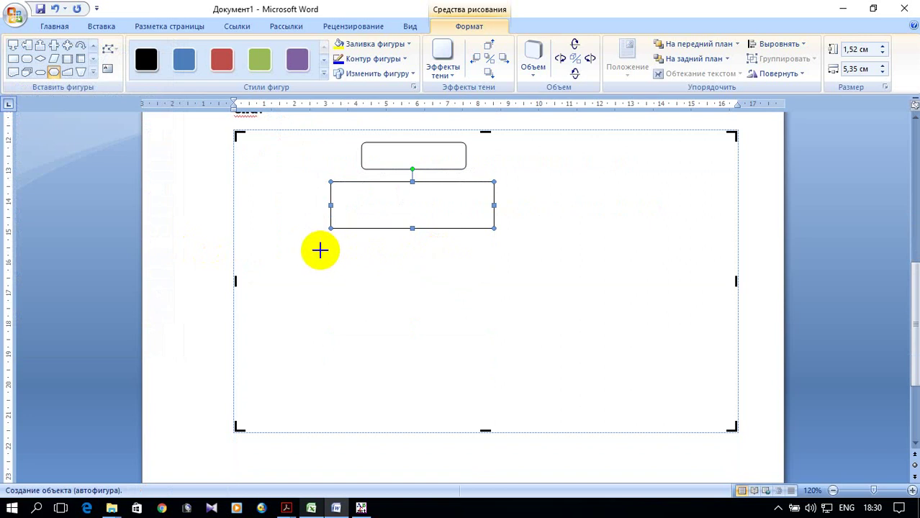
pyautogui.moveTo(319, 251); pyautogui.dragTo(508, 307)
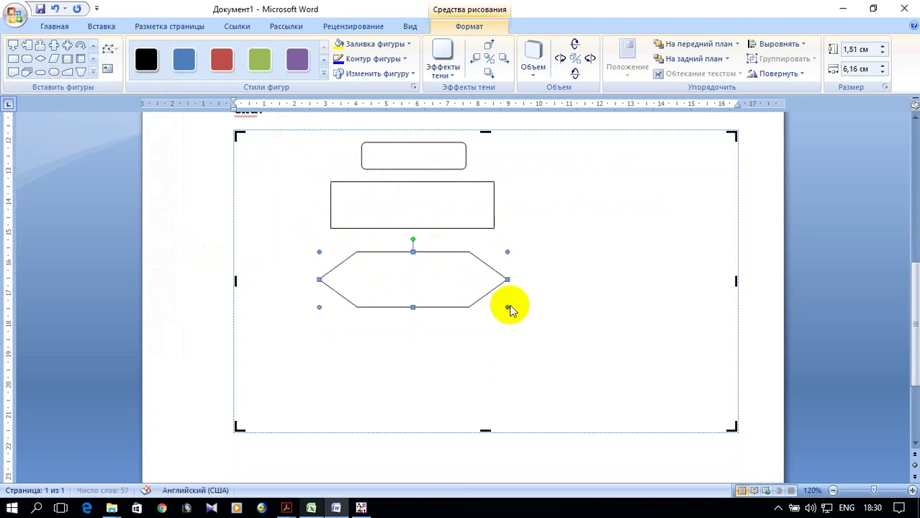
pyautogui.scroll(-2, 504, 288)
pyautogui.moveTo(485, 314); pyautogui.dragTo(487, 410)
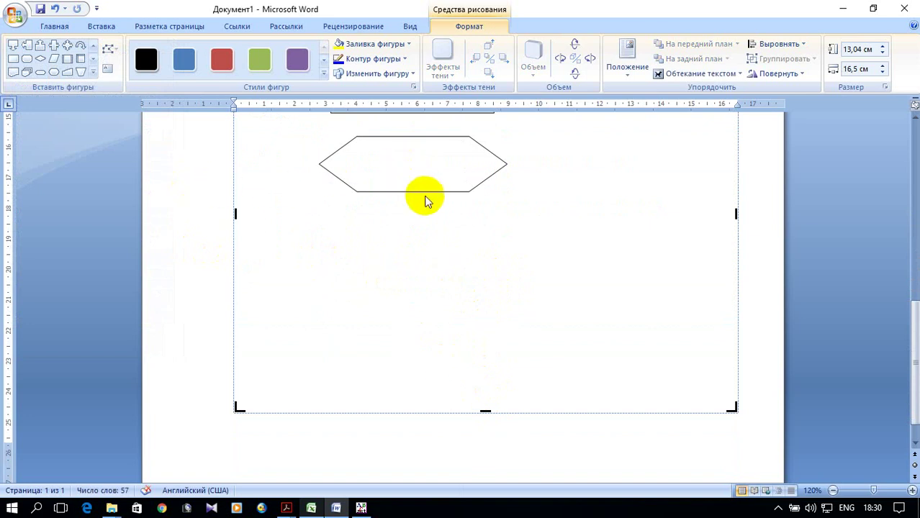
# - Resize the hexagon to 1,08 cm tall and paste a copy below it
pyautogui.moveTo(413, 192); pyautogui.dragTo(410, 161)
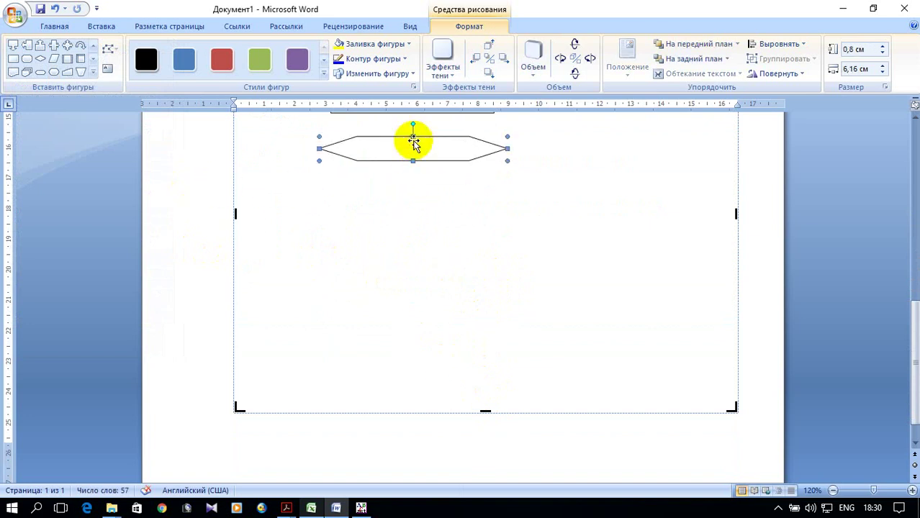
pyautogui.moveTo(417, 132); pyautogui.dragTo(415, 127)
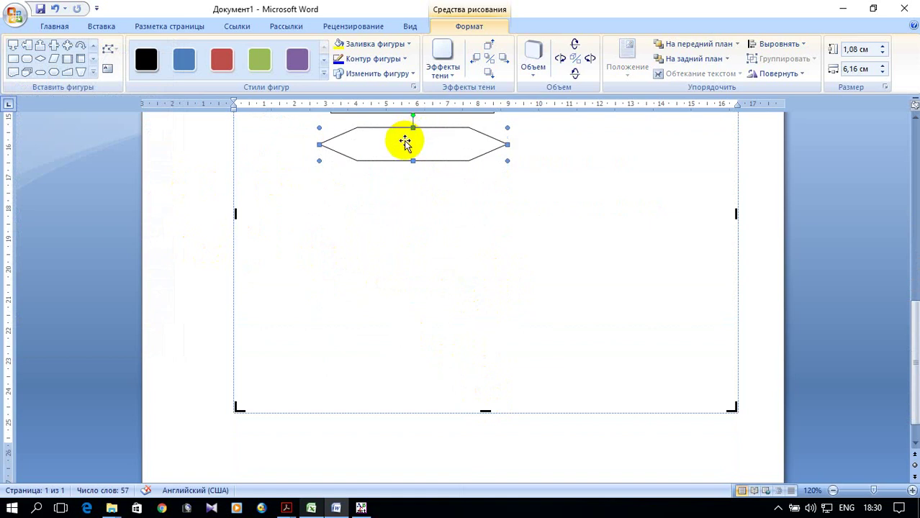
pyautogui.rightClick(405, 143)
pyautogui.click(413, 163)
pyautogui.rightClick(508, 195)
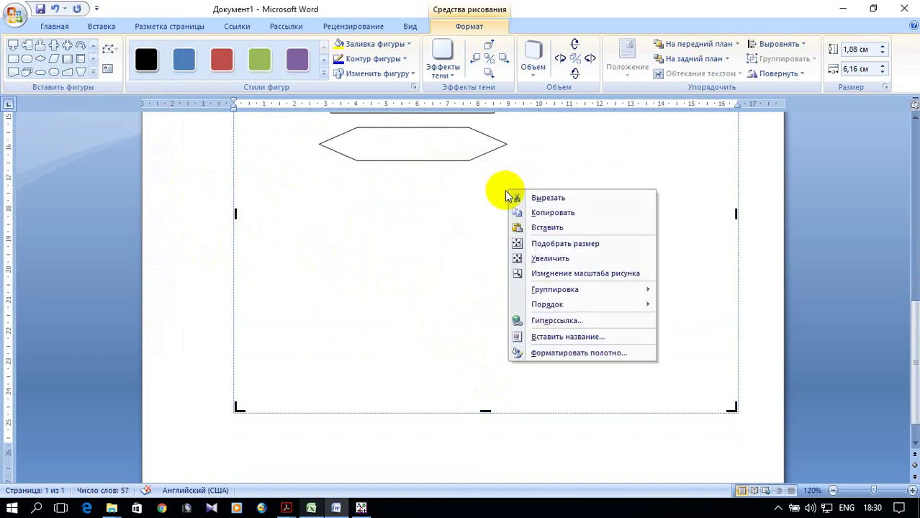
pyautogui.click(548, 227)
pyautogui.moveTo(414, 164)
pyautogui.mouseDown()
pyautogui.moveTo(403, 203)
pyautogui.moveTo(423, 184)
pyautogui.mouseUp()
# - Draw a decision diamond below the second hexagon with rectangles on its left and right
pyautogui.scroll(8, 509, 231)
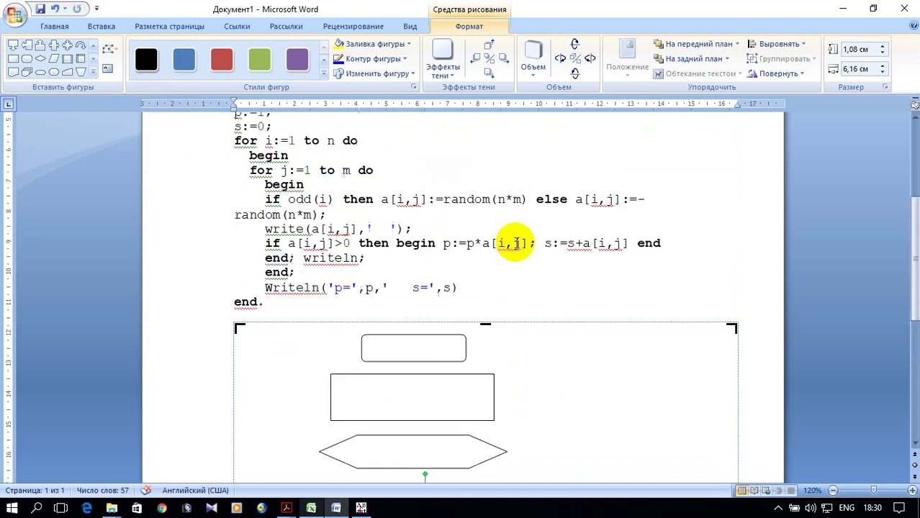
pyautogui.scroll(-2, 514, 216)
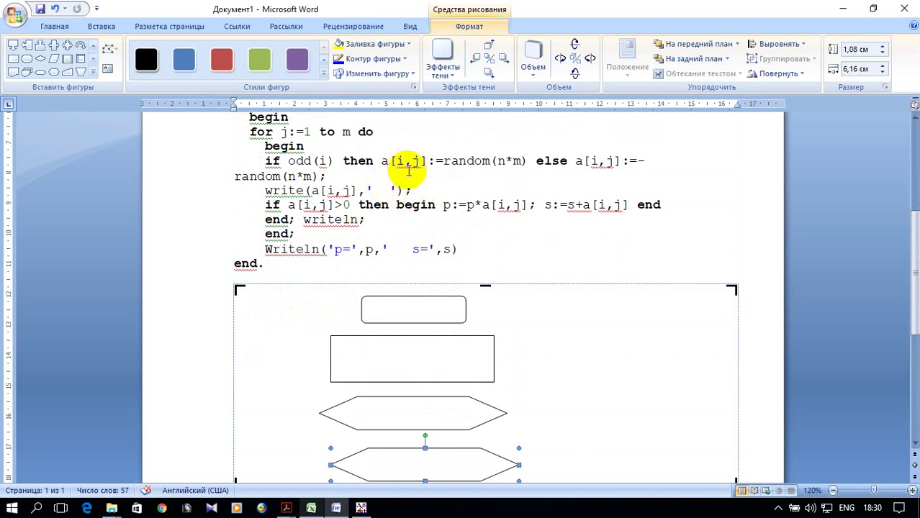
pyautogui.scroll(-1, 477, 208)
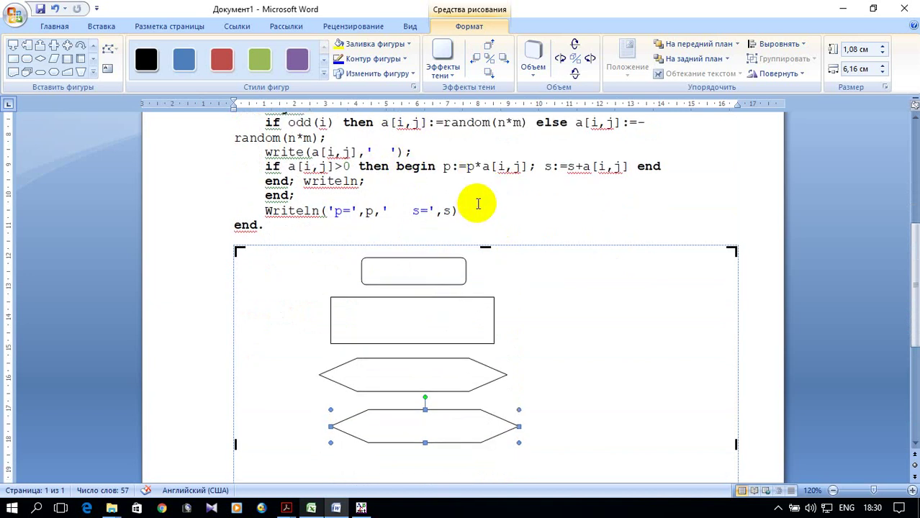
pyautogui.scroll(-3, 478, 204)
pyautogui.scroll(-2, 460, 194)
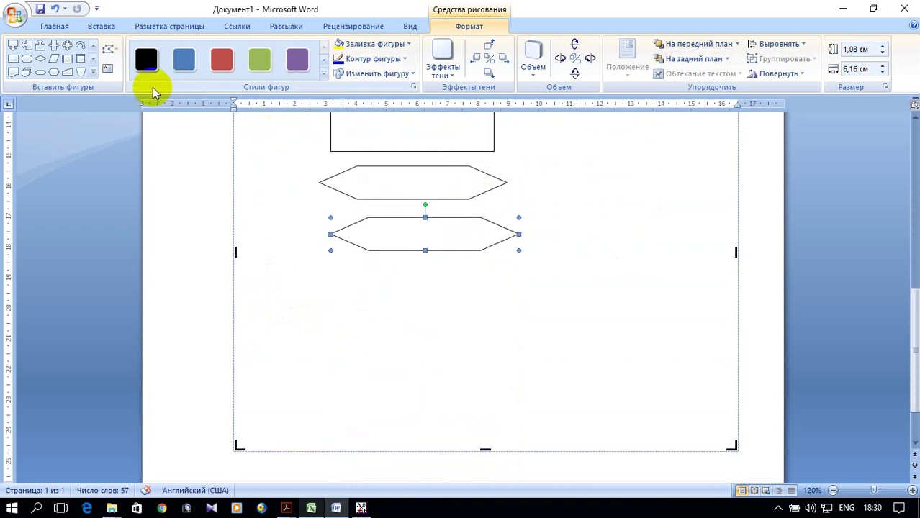
pyautogui.click(41, 59)
pyautogui.moveTo(362, 265); pyautogui.dragTo(495, 318)
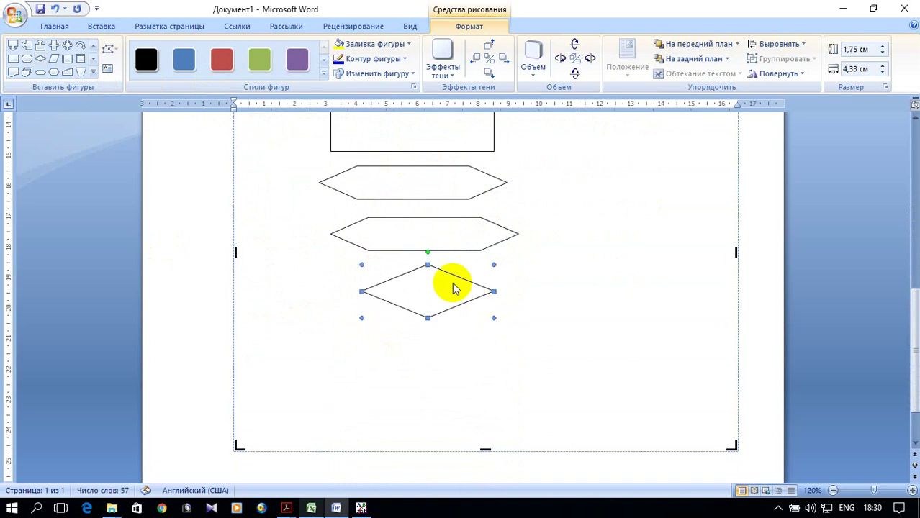
pyautogui.click(14, 59)
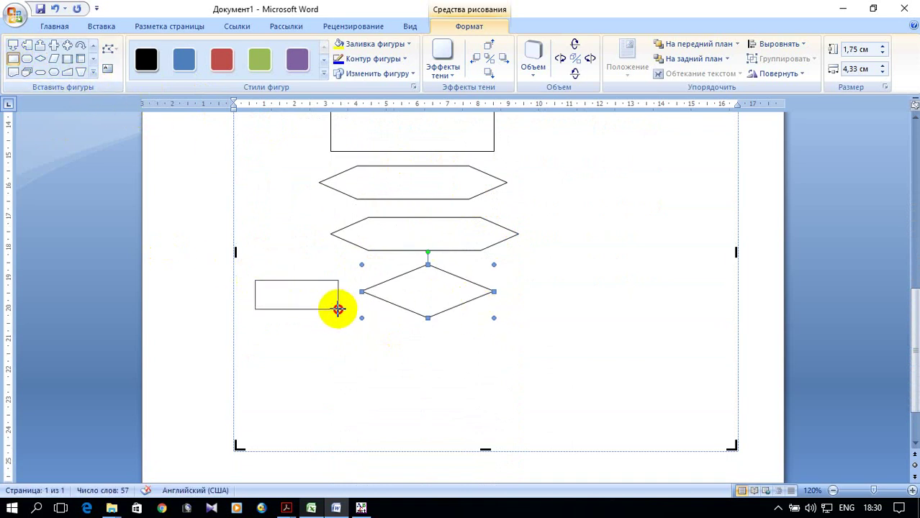
pyautogui.moveTo(339, 309); pyautogui.dragTo(339, 308)
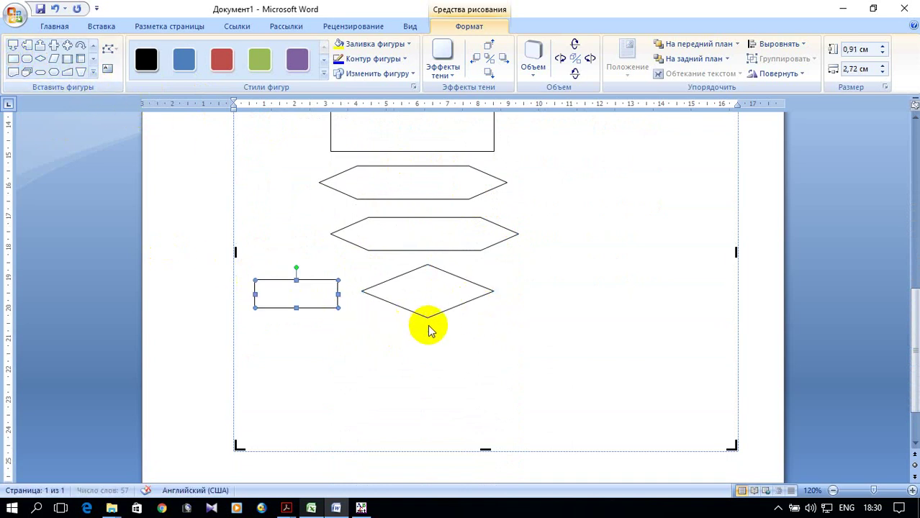
pyautogui.click(12, 61)
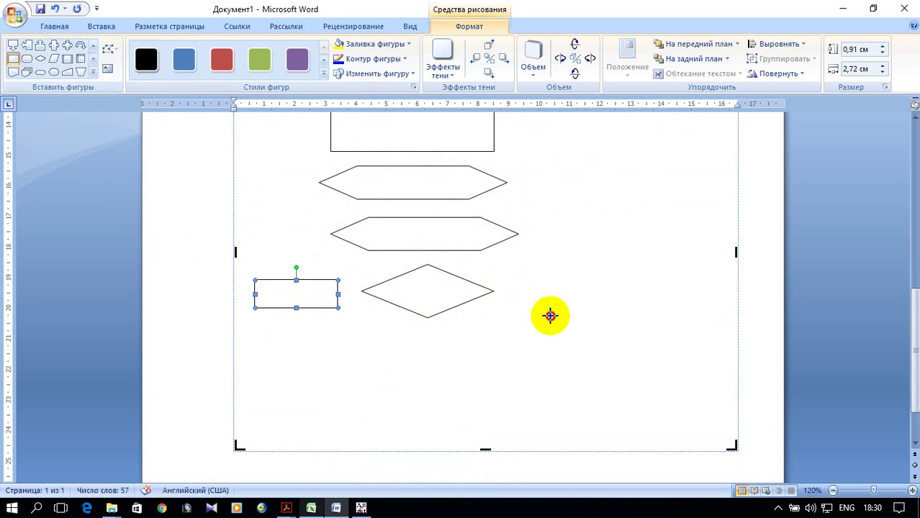
pyautogui.moveTo(613, 314); pyautogui.dragTo(613, 314)
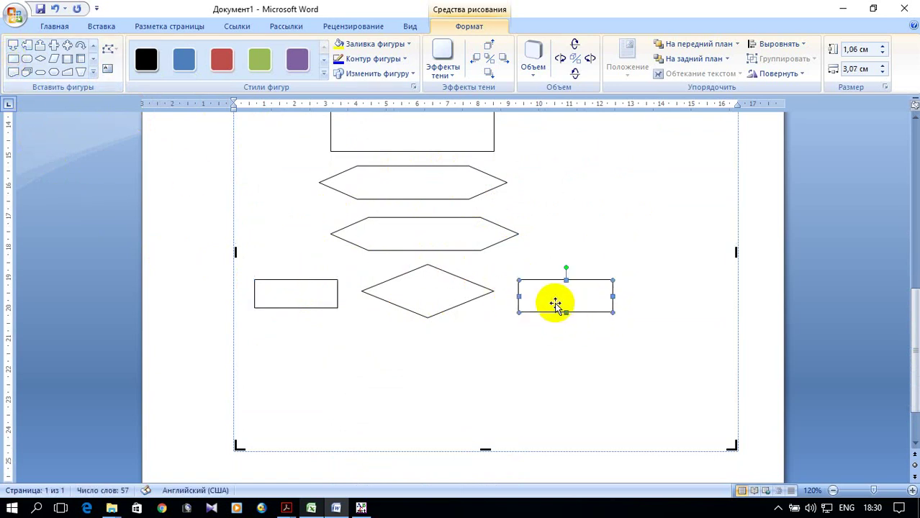
# - Draw a parallelogram below the diamond and enlarge the canvas downward
pyautogui.click(52, 61)
pyautogui.moveTo(345, 344); pyautogui.dragTo(488, 385)
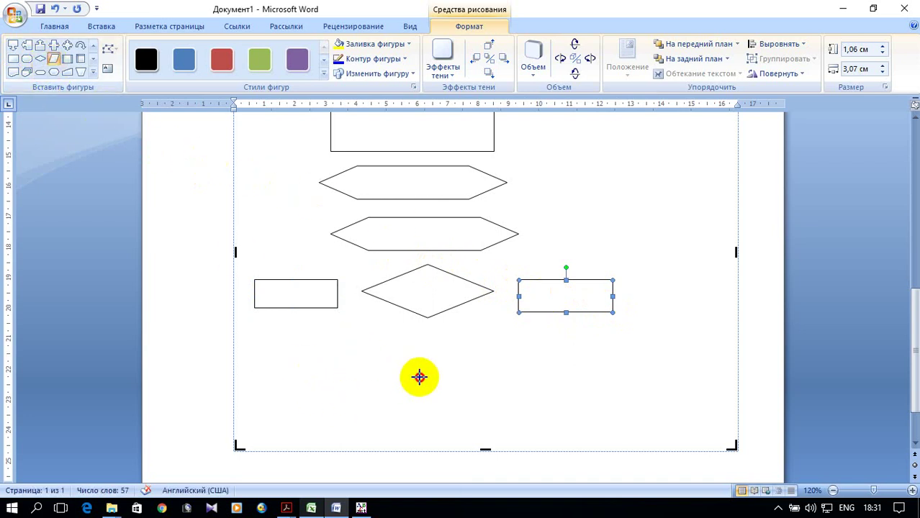
pyautogui.scroll(-2, 581, 360)
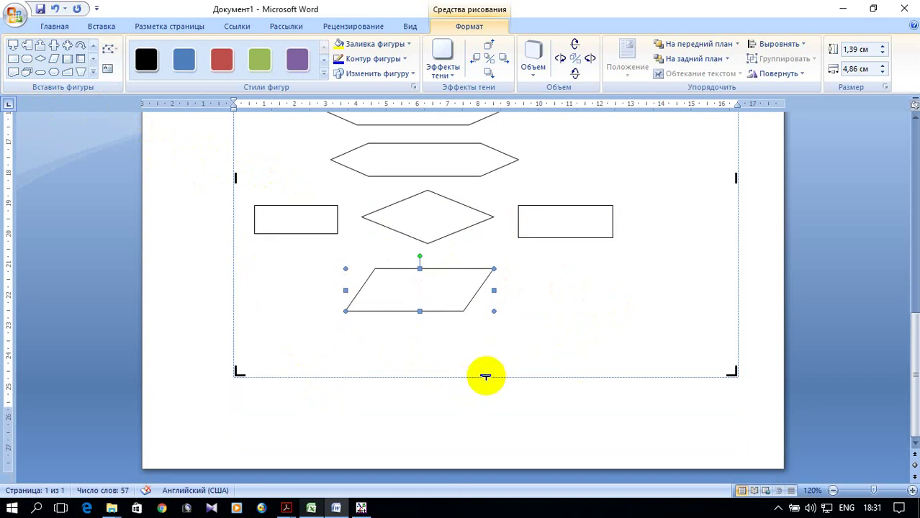
pyautogui.moveTo(486, 376); pyautogui.dragTo(487, 448)
pyautogui.scroll(5, 478, 393)
pyautogui.scroll(-5, 472, 396)
pyautogui.scroll(-5, 469, 400)
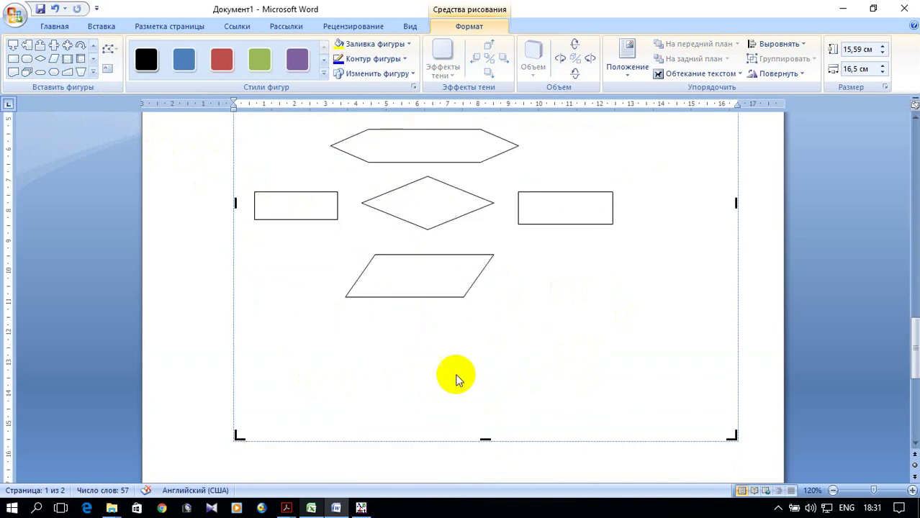
# - Draw a small diamond right of the parallelogram with a small rectangle beside it
pyautogui.click(38, 62)
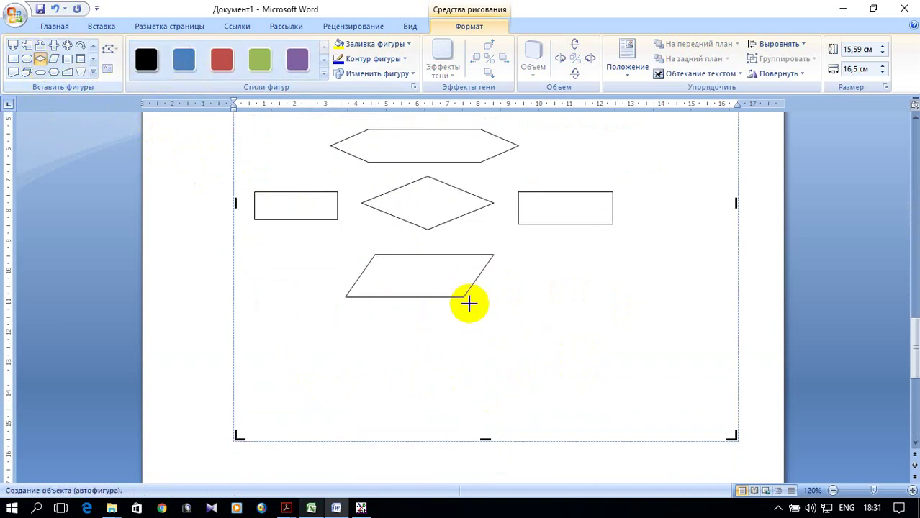
pyautogui.scroll(2, 497, 327)
pyautogui.scroll(-1, 488, 341)
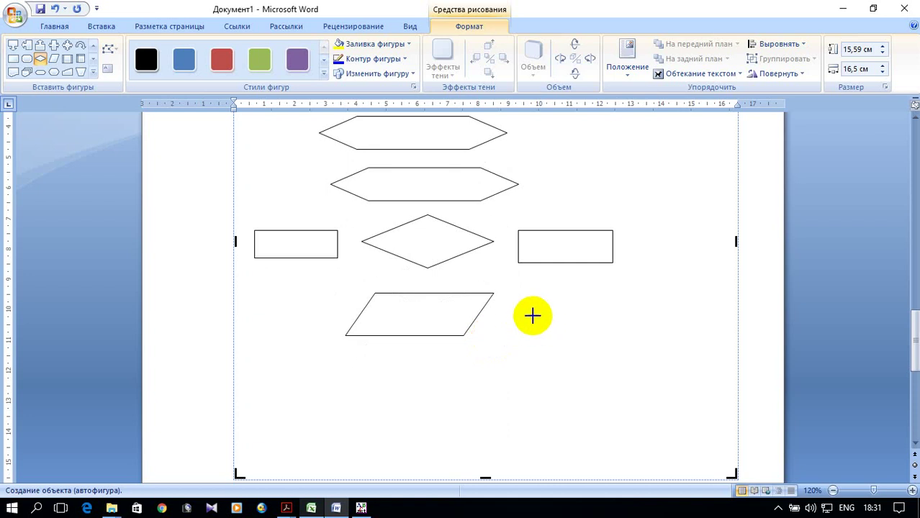
pyautogui.moveTo(524, 303); pyautogui.dragTo(613, 341)
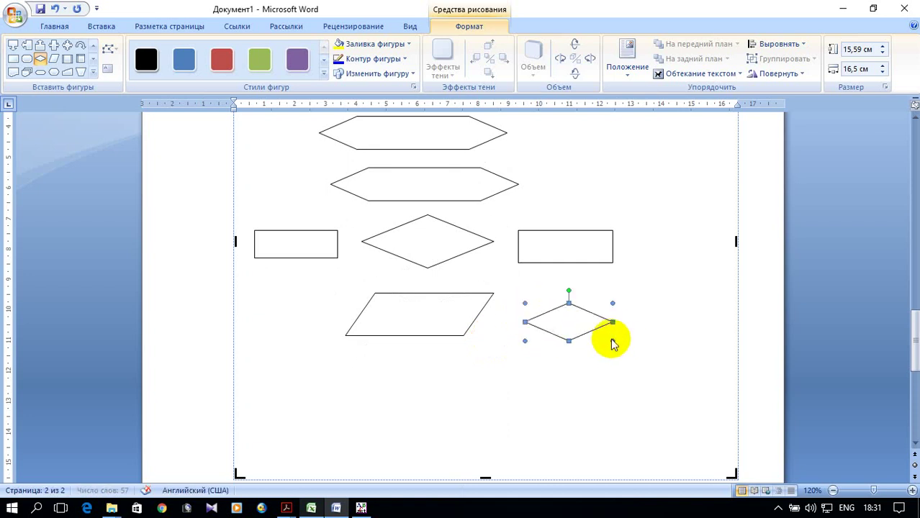
pyautogui.click(13, 61)
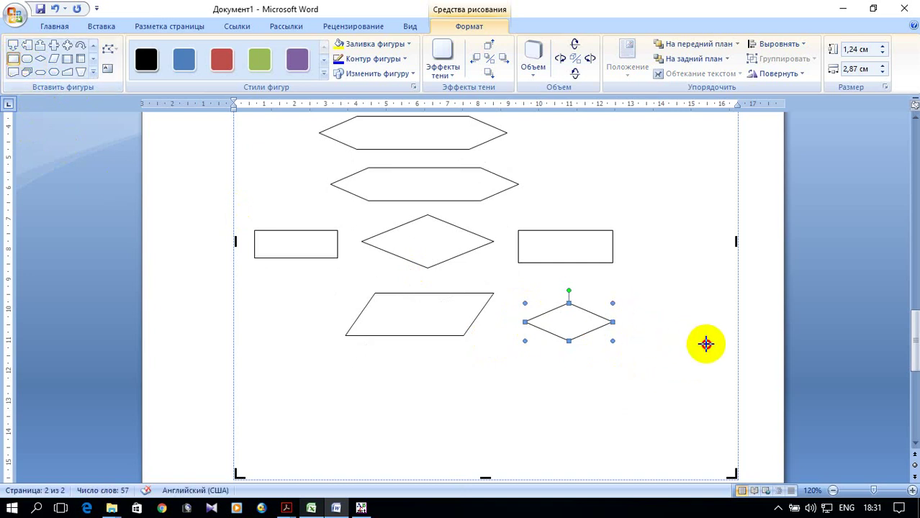
pyautogui.moveTo(710, 343); pyautogui.dragTo(699, 340)
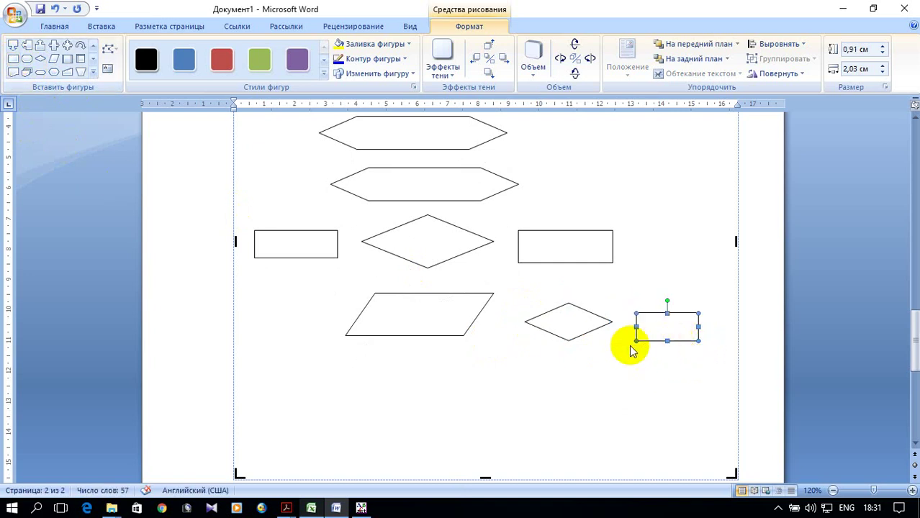
# - Draw a second parallelogram and a rounded terminator lower on the canvas
pyautogui.scroll(-1, 590, 323)
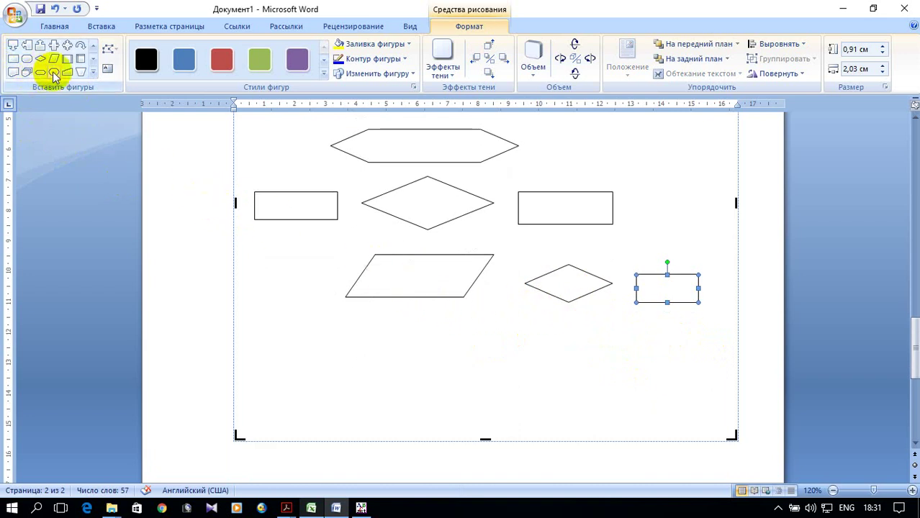
pyautogui.moveTo(296, 346); pyautogui.dragTo(449, 390)
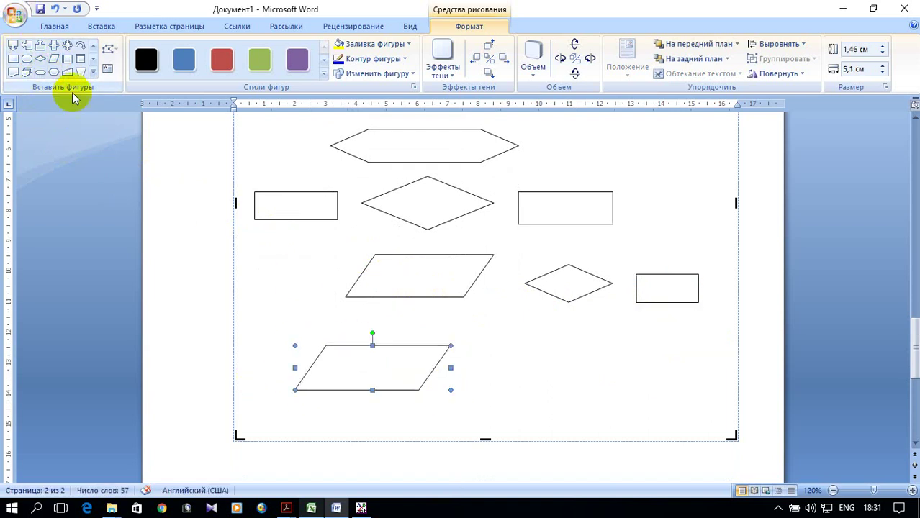
pyautogui.click(93, 72)
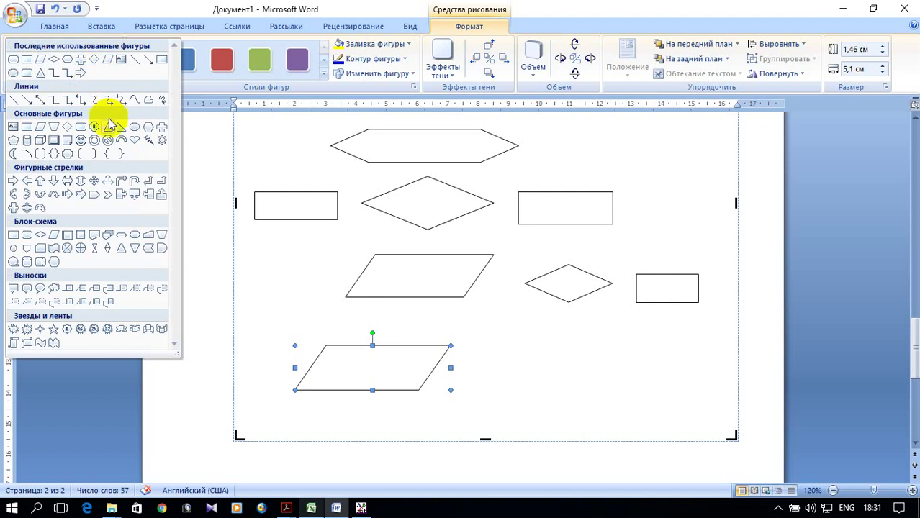
pyautogui.click(28, 236)
pyautogui.moveTo(523, 359); pyautogui.dragTo(663, 398)
pyautogui.scroll(2, 639, 390)
pyautogui.scroll(4, 634, 393)
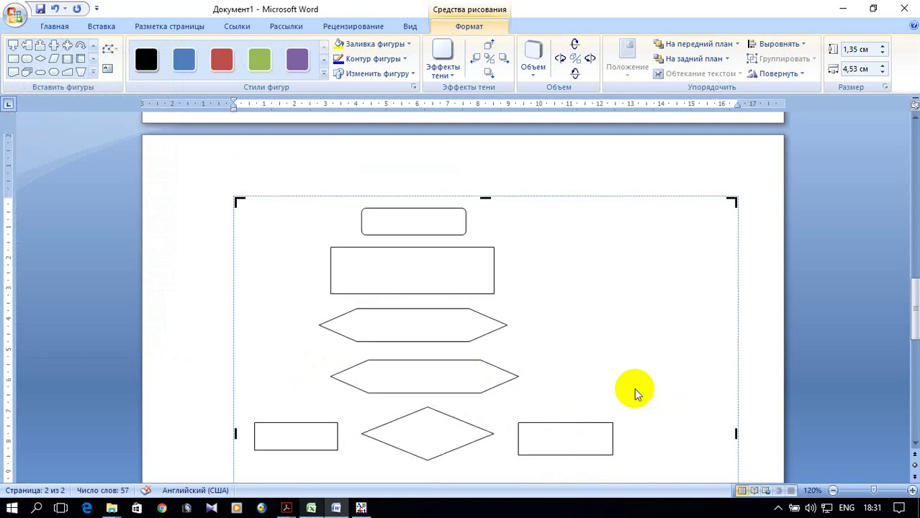
pyautogui.click(93, 75)
# - Draw straight arrows linking the blocks down through both hexagons to the diamond
pyautogui.click(27, 101)
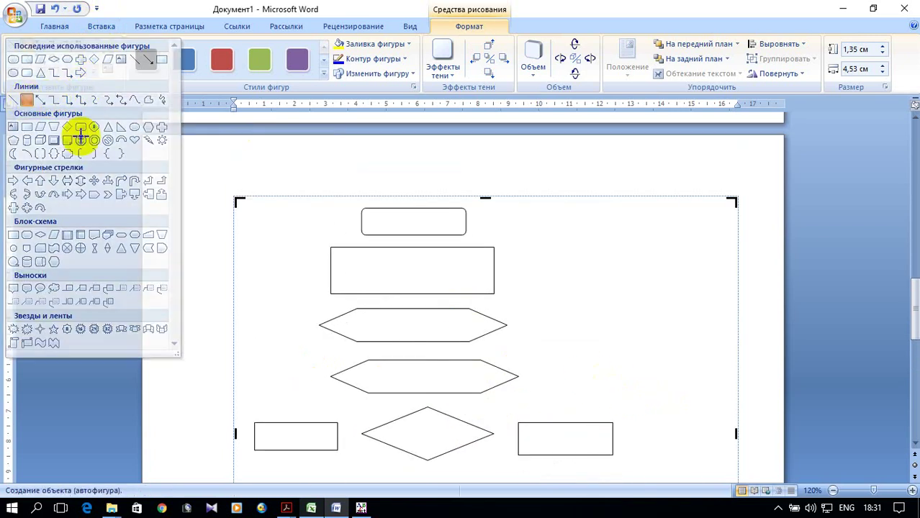
pyautogui.moveTo(411, 234); pyautogui.dragTo(412, 246)
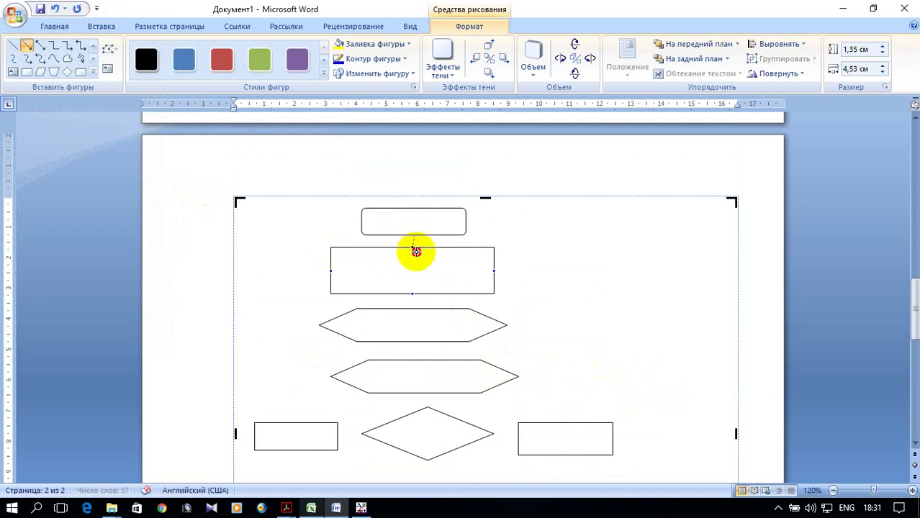
pyautogui.scroll(-1, 432, 249)
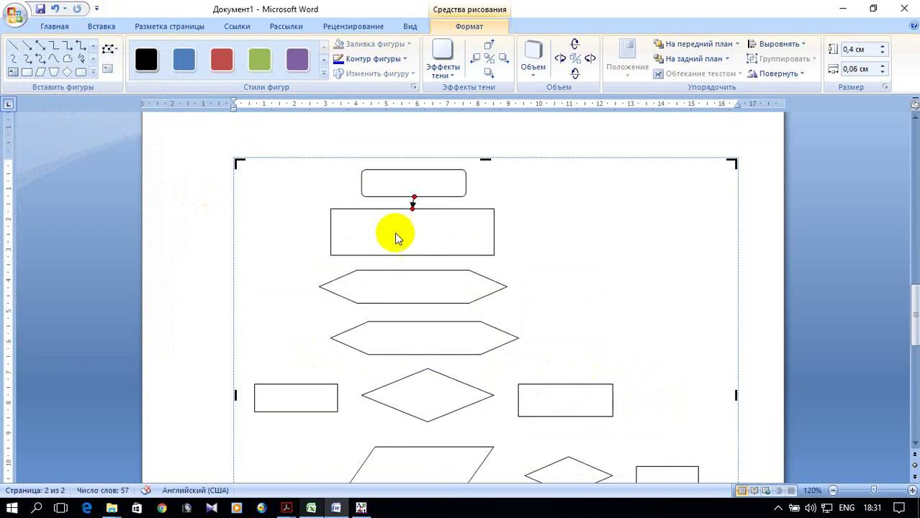
pyautogui.click(30, 49)
pyautogui.moveTo(409, 254); pyautogui.dragTo(412, 269)
pyautogui.scroll(-2, 460, 277)
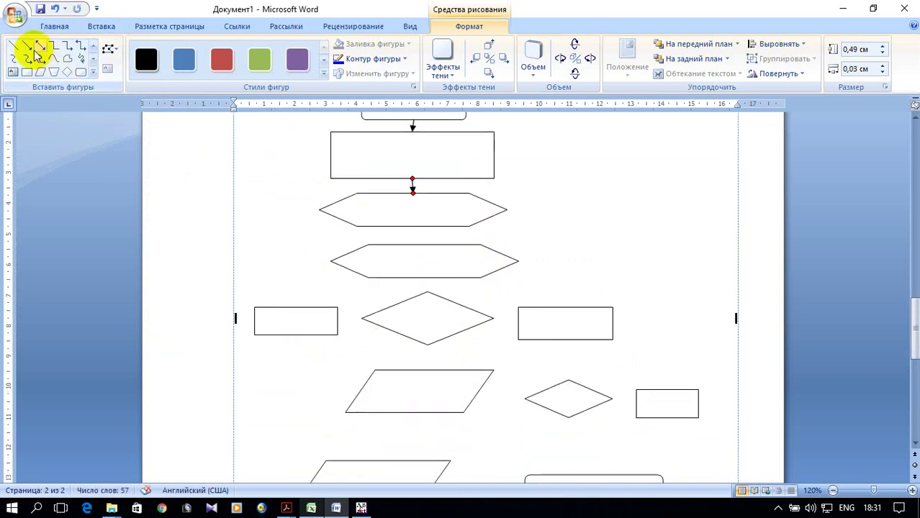
pyautogui.click(30, 48)
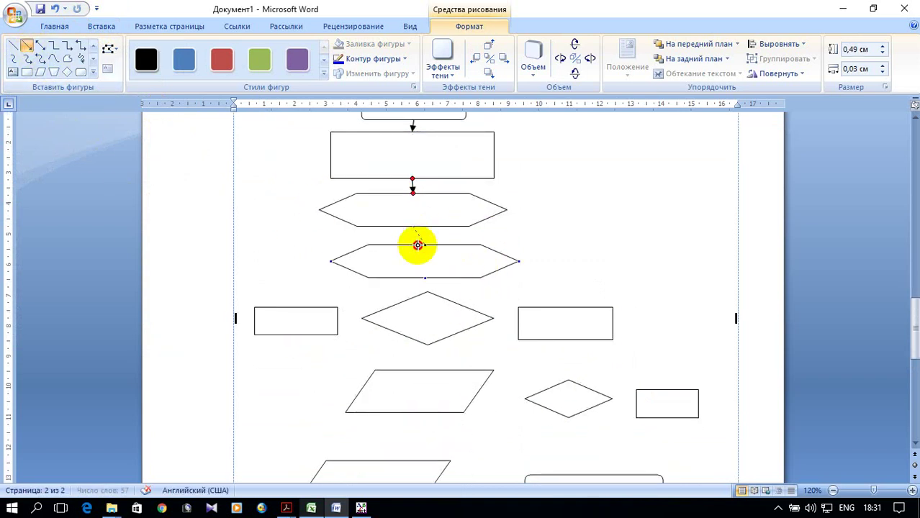
pyautogui.moveTo(421, 242); pyautogui.dragTo(424, 245)
pyautogui.scroll(-1, 418, 240)
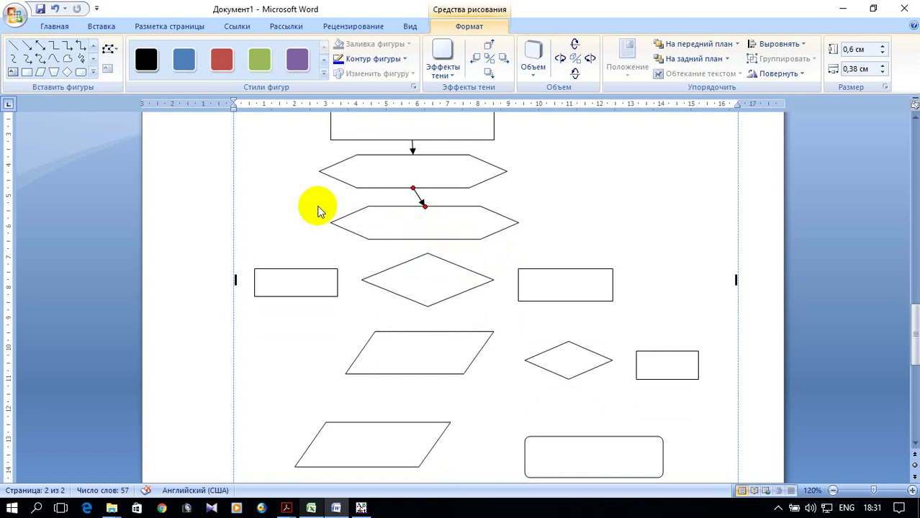
pyautogui.click(28, 46)
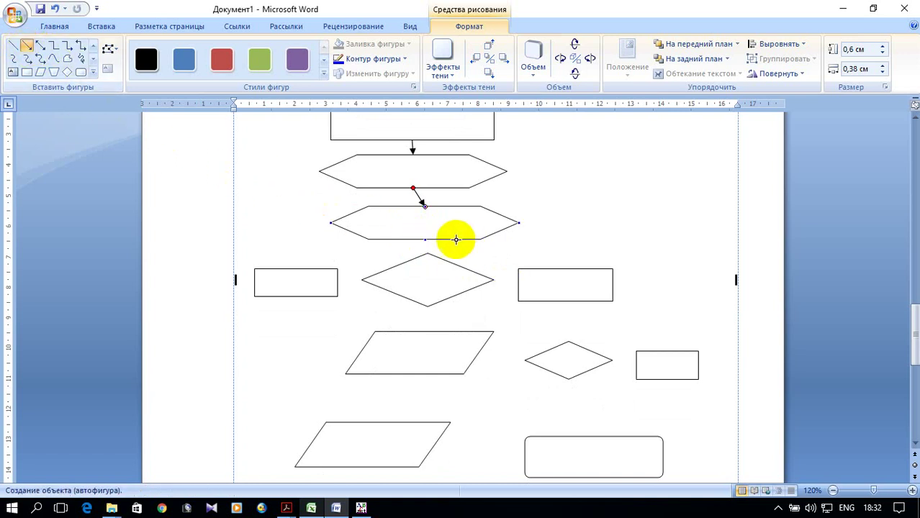
pyautogui.moveTo(429, 240); pyautogui.dragTo(427, 252)
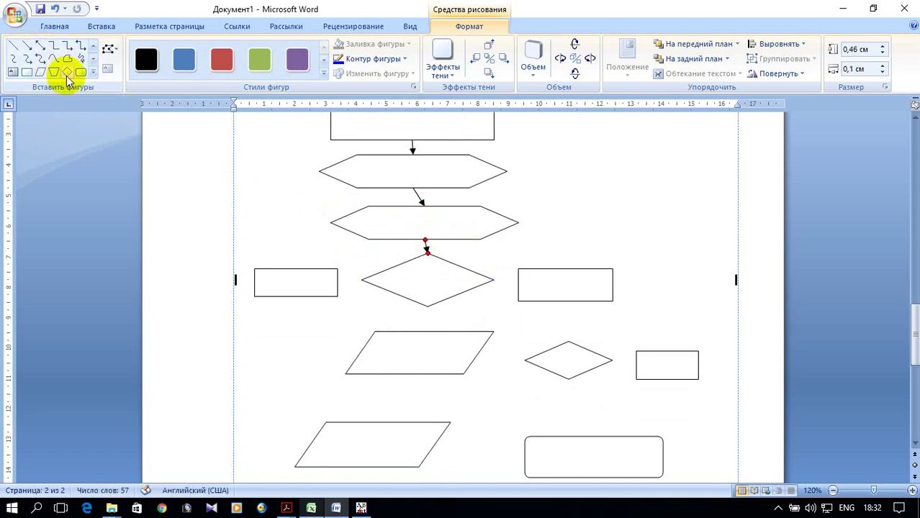
# - Draw arrows from the diamond's left and right corners to the side rectangles
pyautogui.click(27, 46)
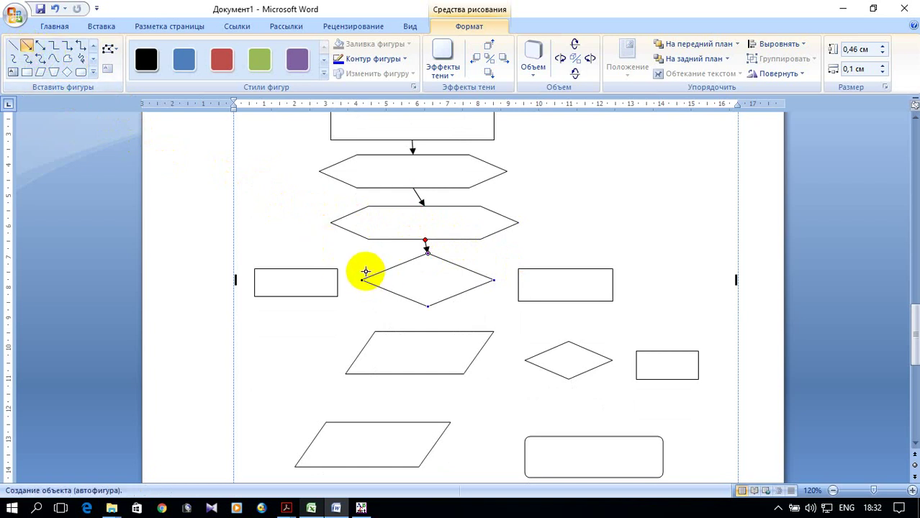
pyautogui.moveTo(363, 282); pyautogui.dragTo(339, 282)
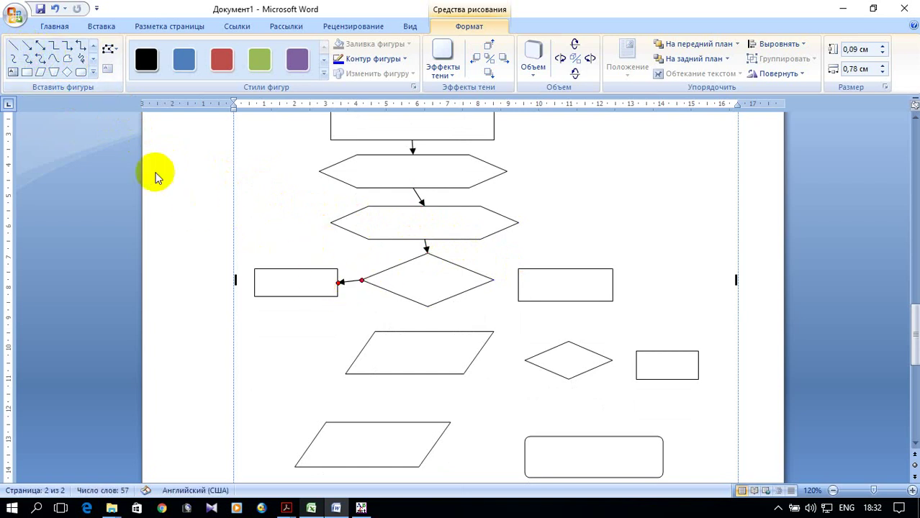
pyautogui.click(27, 47)
pyautogui.moveTo(493, 280); pyautogui.dragTo(518, 284)
# - Connect both side rectangles down to the parallelogram with elbow arrows
pyautogui.scroll(-2, 569, 267)
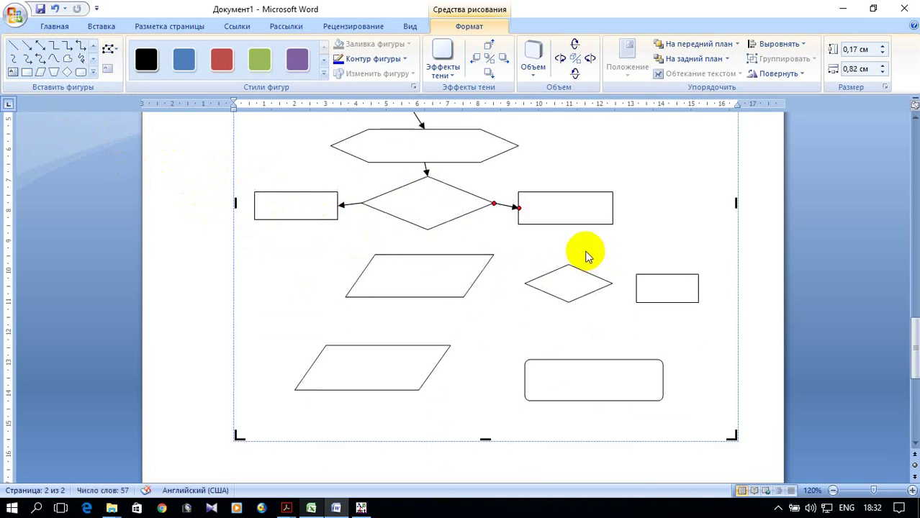
pyautogui.click(67, 45)
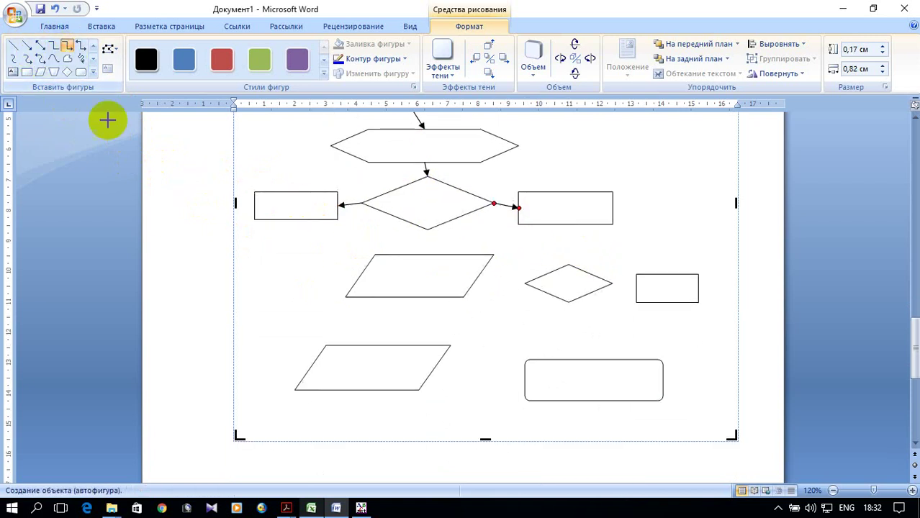
pyautogui.moveTo(297, 221); pyautogui.dragTo(427, 254)
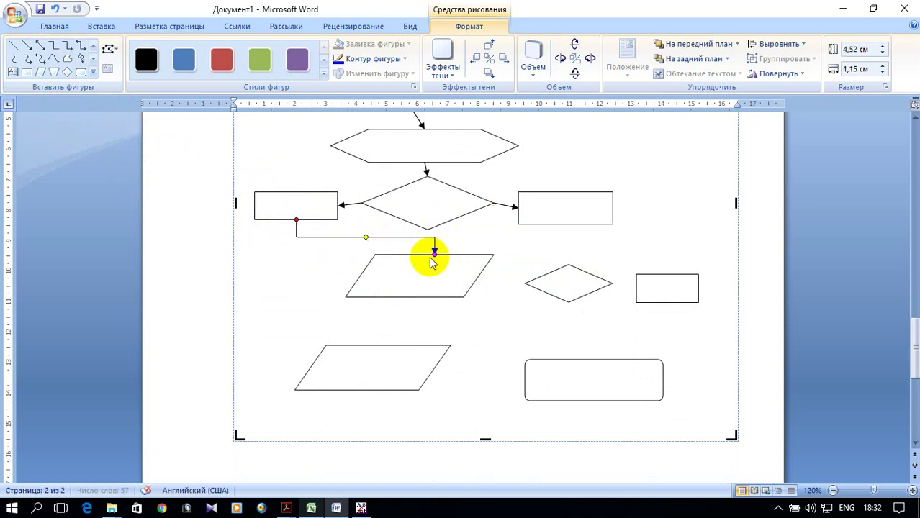
pyautogui.click(67, 46)
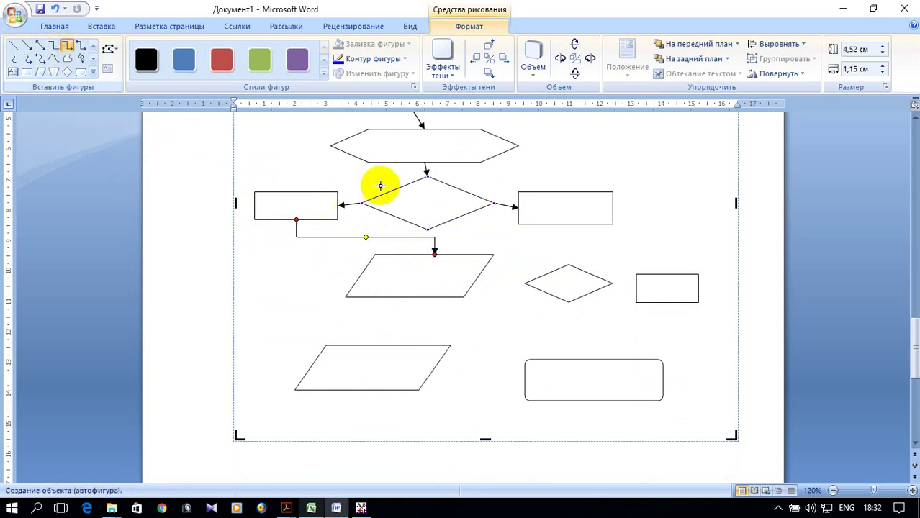
pyautogui.moveTo(568, 227); pyautogui.dragTo(434, 255)
# - Draw arrows from the parallelogram to the small diamond and on to the small rectangle
pyautogui.scroll(2, 497, 278)
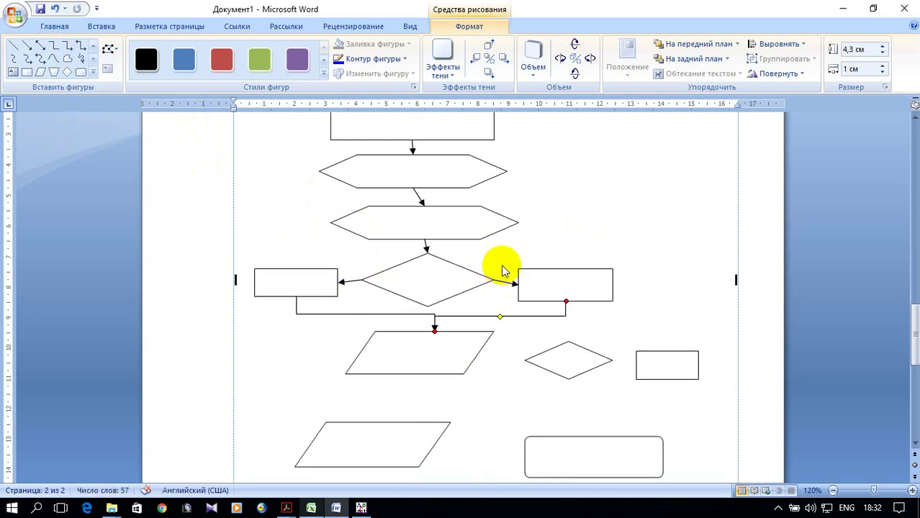
pyautogui.scroll(-1, 503, 271)
pyautogui.scroll(-1, 502, 272)
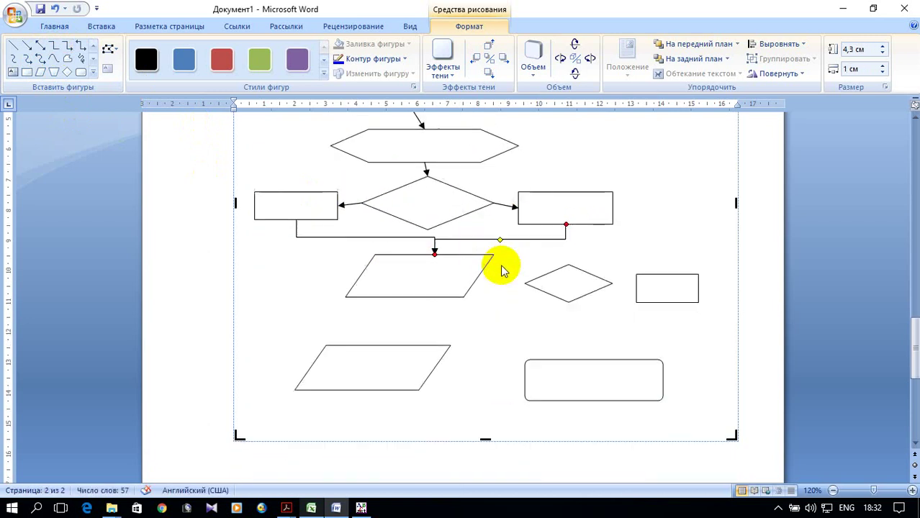
pyautogui.click(30, 46)
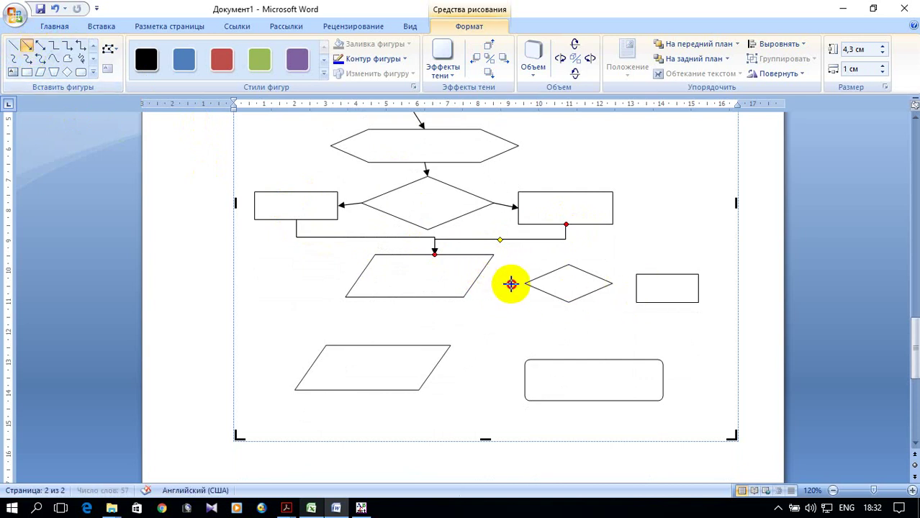
pyautogui.moveTo(523, 269)
pyautogui.mouseDown()
pyautogui.moveTo(557, 262)
pyautogui.moveTo(524, 282)
pyautogui.mouseUp()
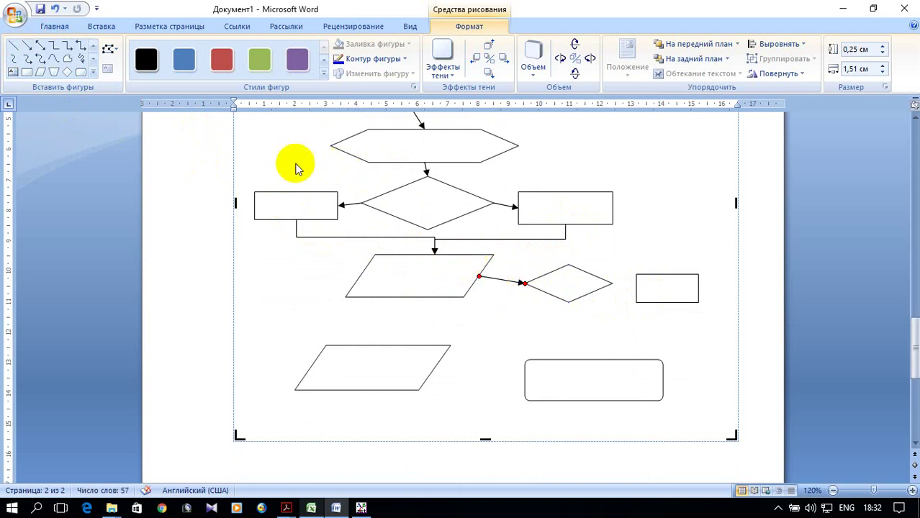
pyautogui.click(26, 45)
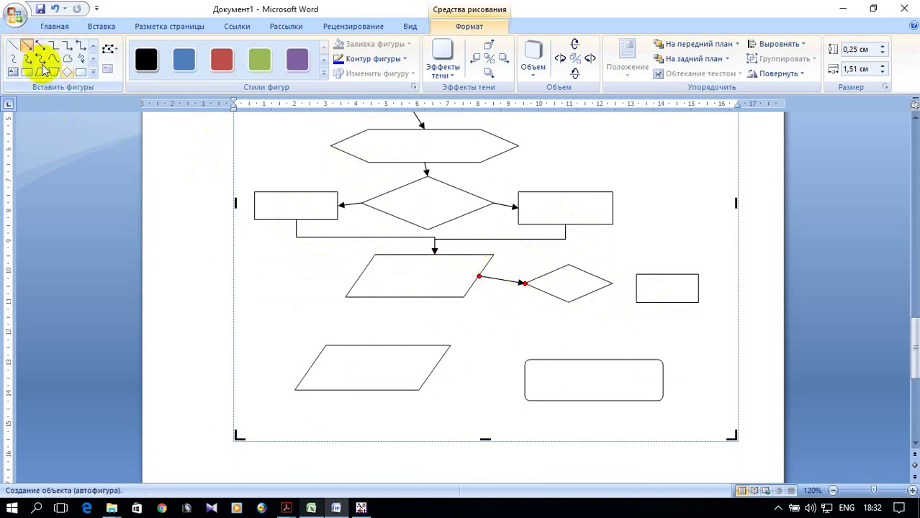
pyautogui.moveTo(568, 264); pyautogui.dragTo(666, 274)
pyautogui.scroll(-1, 610, 248)
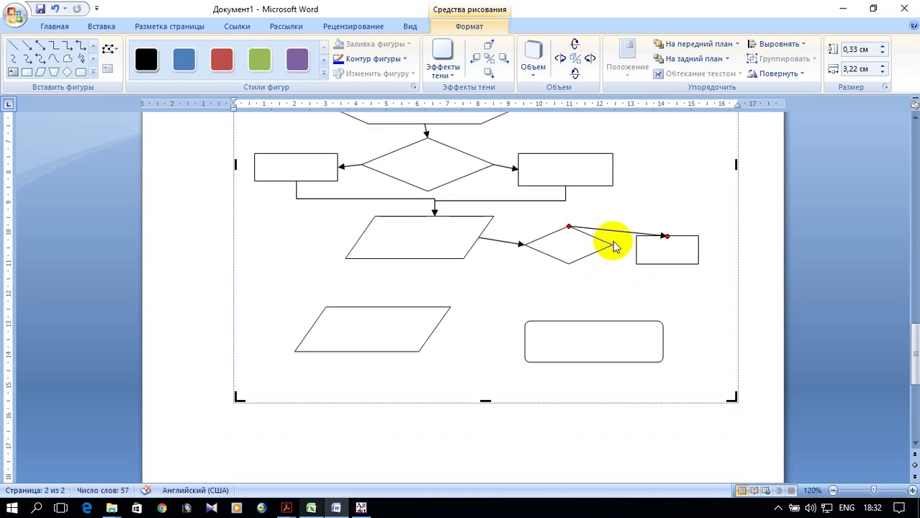
pyautogui.scroll(1, 614, 247)
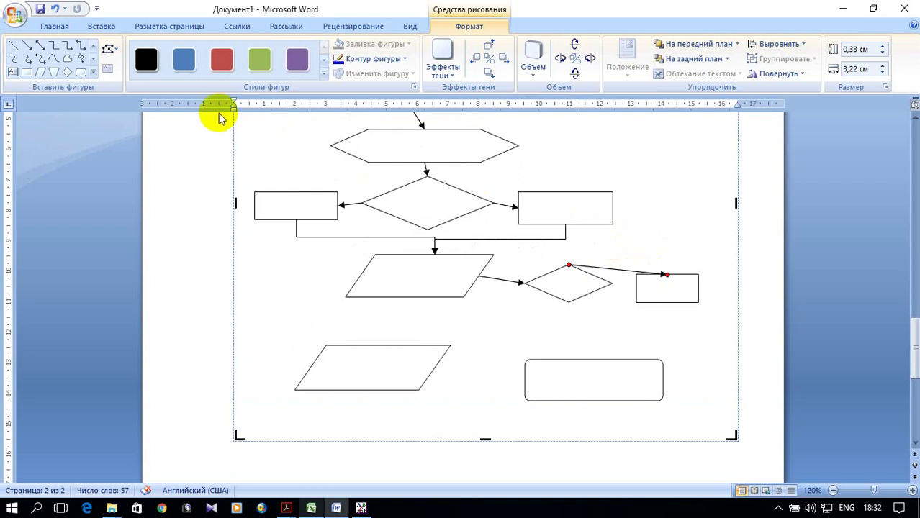
# - Draw elbow arrows looping the small rectangle and small diamond back to the lower hexagon, routed around the right
pyautogui.click(67, 45)
pyautogui.moveTo(700, 288); pyautogui.dragTo(523, 146)
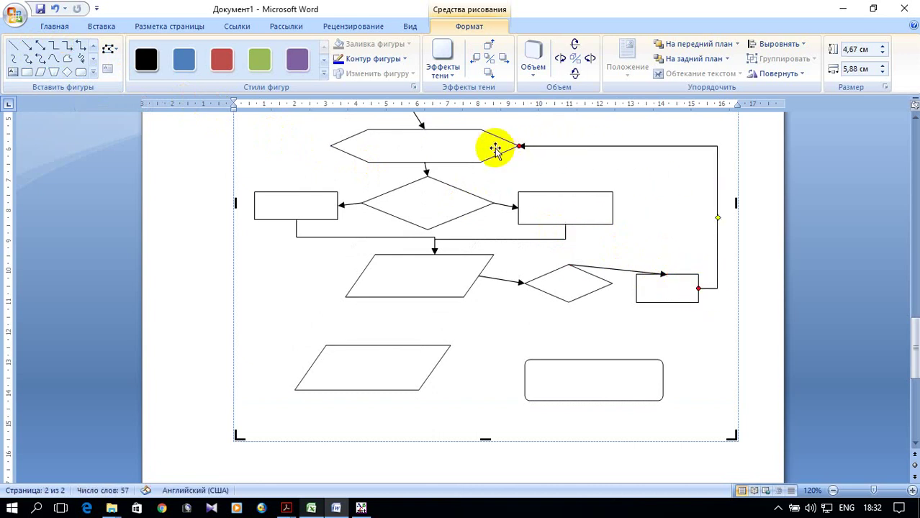
pyautogui.click(67, 49)
pyautogui.moveTo(571, 305); pyautogui.dragTo(522, 147)
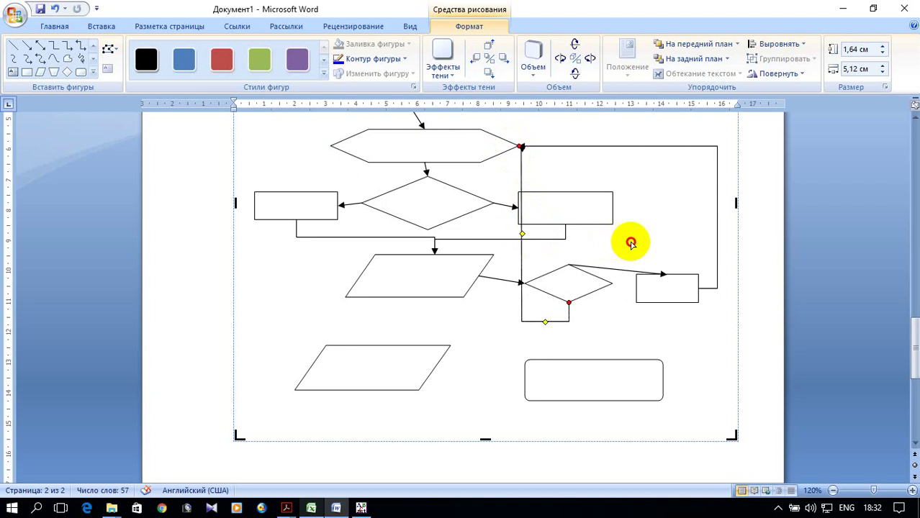
pyautogui.moveTo(523, 236); pyautogui.dragTo(728, 255)
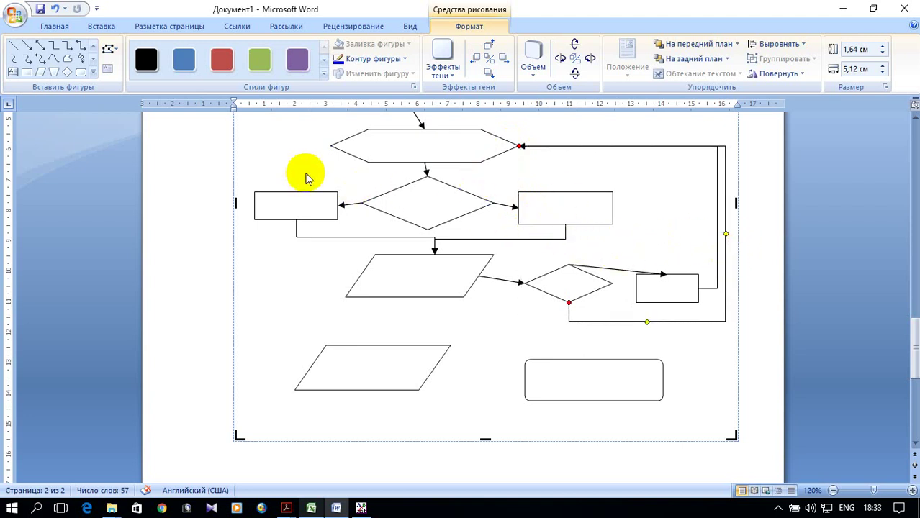
# - Add an elbow arrow from the lower parallelogram looping back to the upper hexagon's left corner
pyautogui.click(67, 54)
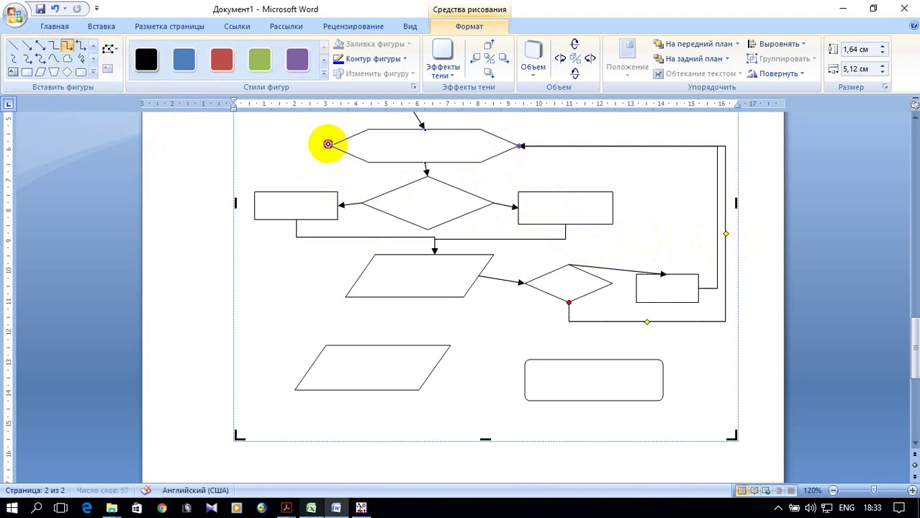
pyautogui.moveTo(328, 144); pyautogui.dragTo(310, 367)
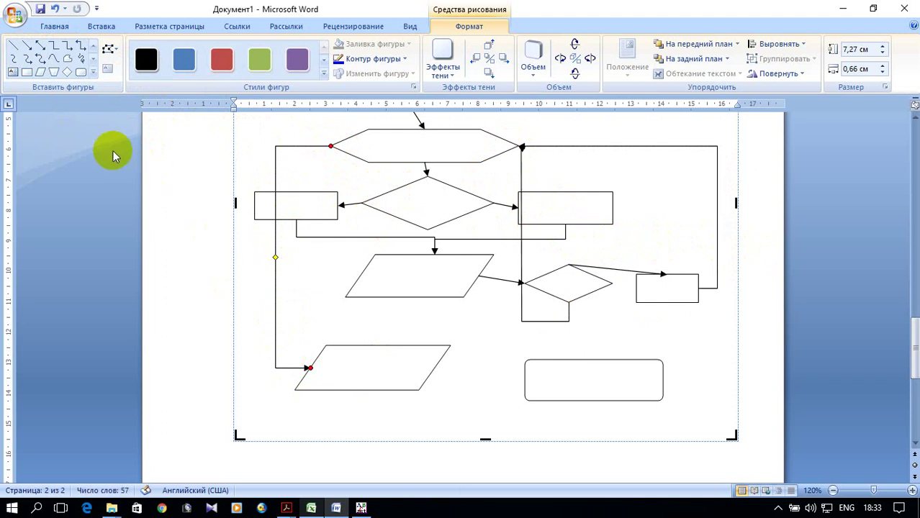
pyautogui.scroll(2, 462, 292)
pyautogui.scroll(1, 436, 283)
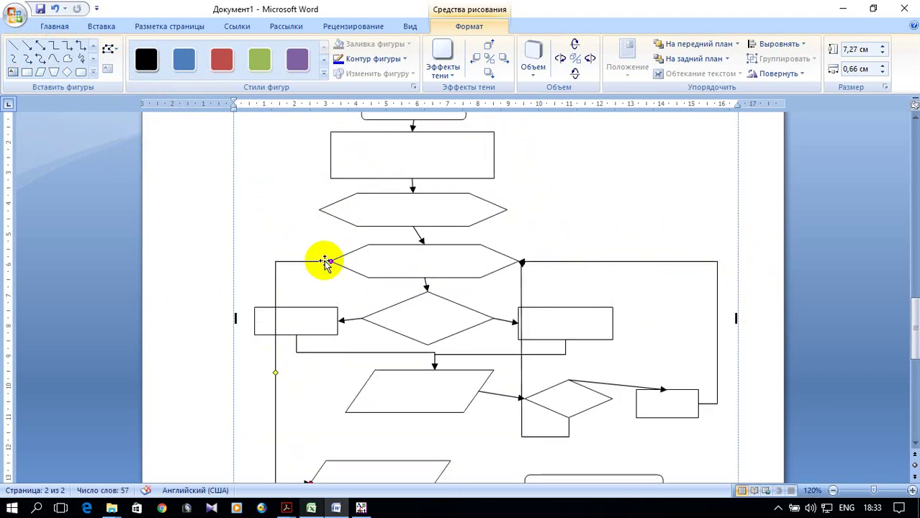
pyautogui.scroll(-1, 328, 264)
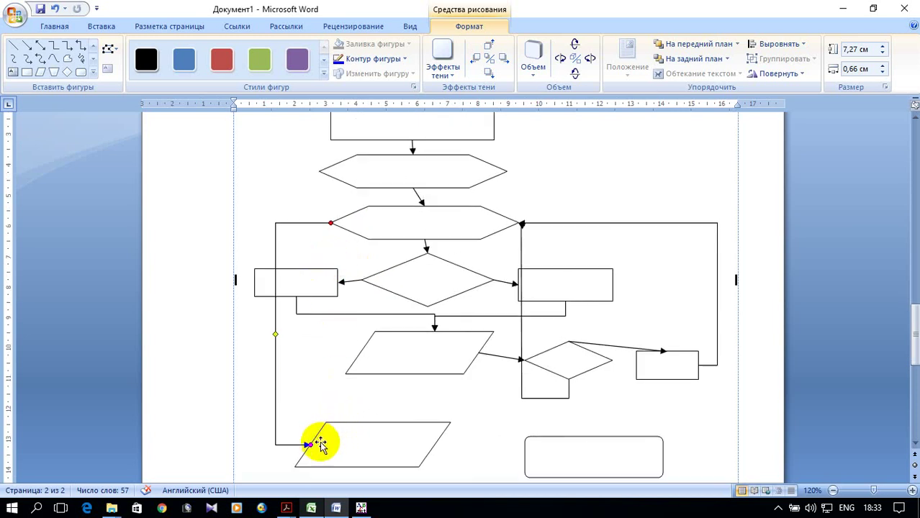
pyautogui.moveTo(308, 444); pyautogui.dragTo(322, 174)
pyautogui.scroll(-1, 423, 171)
pyautogui.scroll(-1, 427, 176)
pyautogui.scroll(1, 427, 176)
# - Swap the bottom shapes: rounded rectangle to the lower left, parallelogram to the right
pyautogui.moveTo(591, 401); pyautogui.dragTo(310, 380)
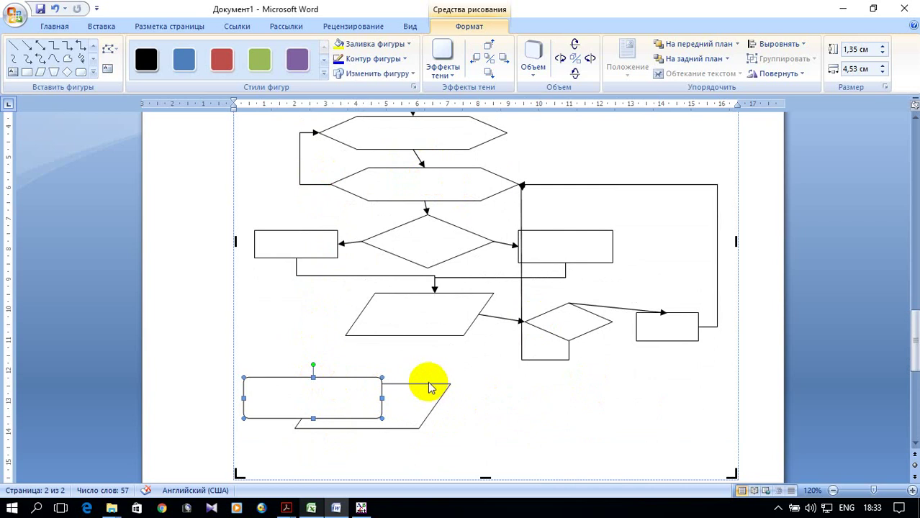
pyautogui.moveTo(428, 387); pyautogui.dragTo(619, 395)
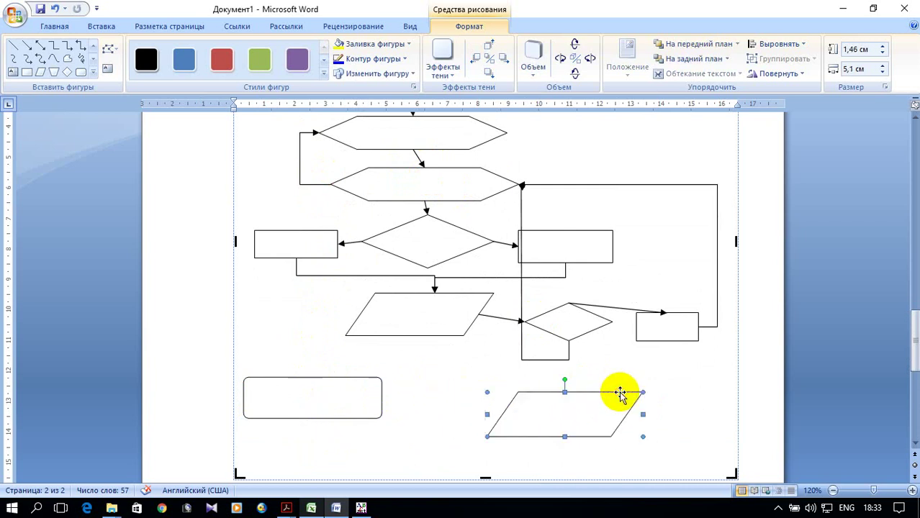
pyautogui.moveTo(349, 379); pyautogui.dragTo(396, 403)
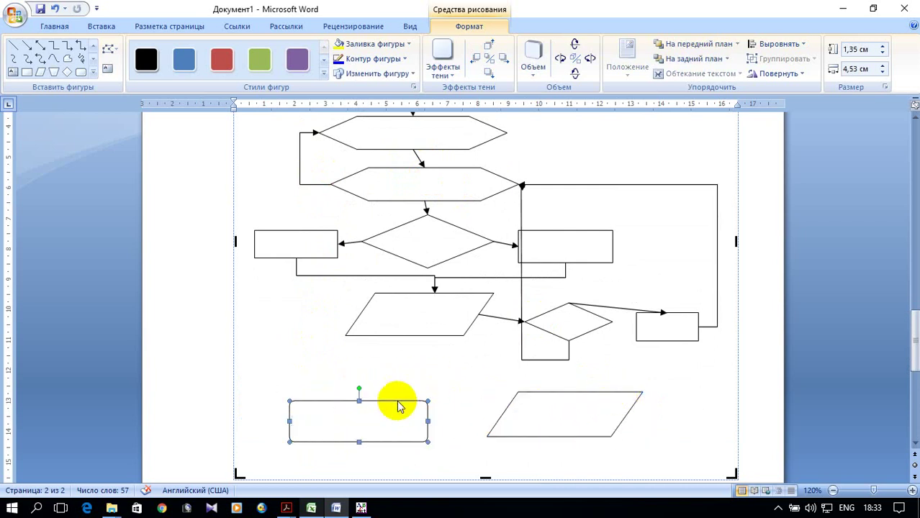
# - Connect the upper hexagon to the parallelogram with an elbow arrow, then the parallelogram to the rounded rectangle
pyautogui.click(67, 46)
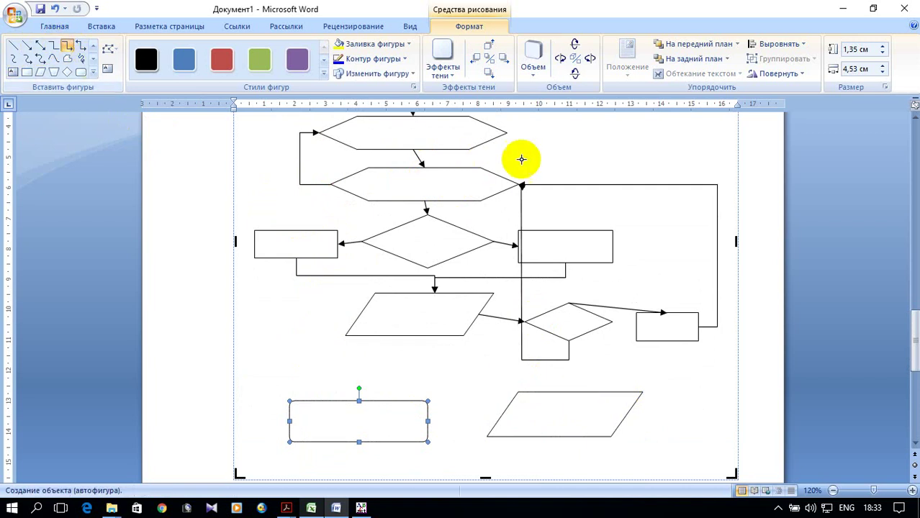
pyautogui.moveTo(510, 133); pyautogui.dragTo(634, 415)
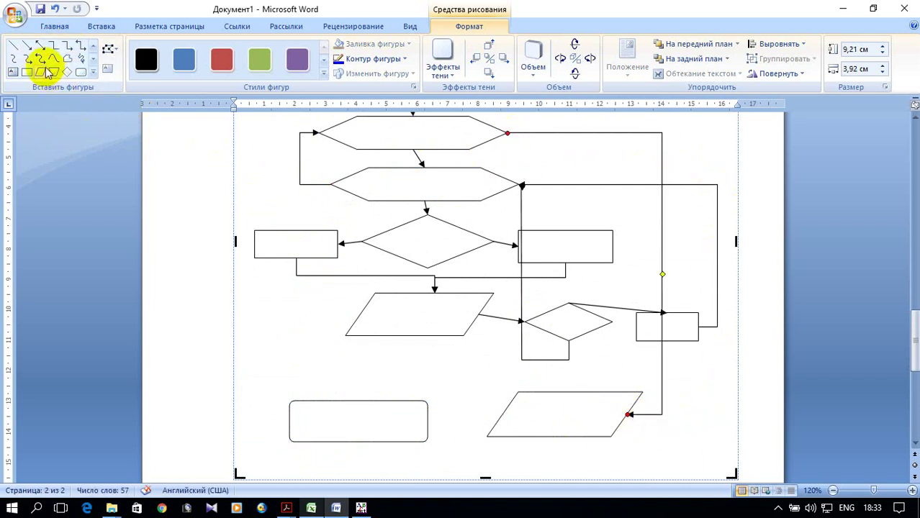
pyautogui.click(26, 45)
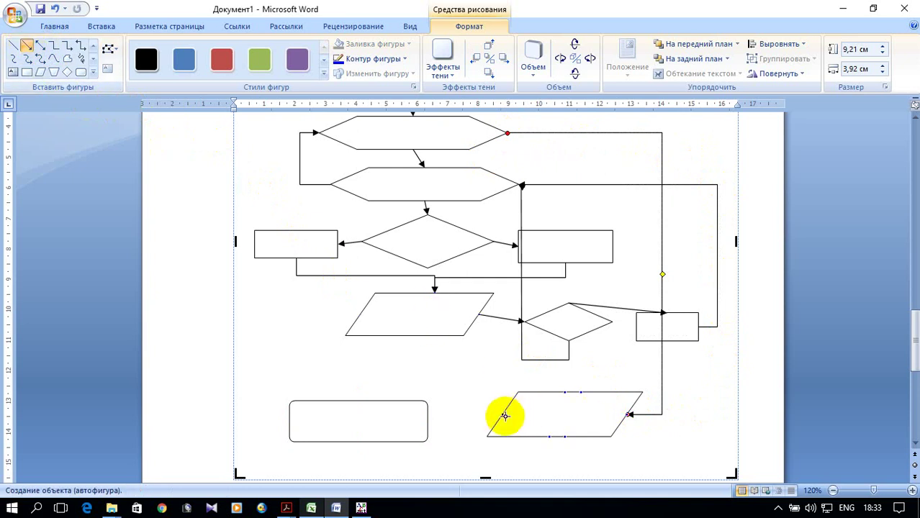
pyautogui.moveTo(504, 416); pyautogui.dragTo(427, 422)
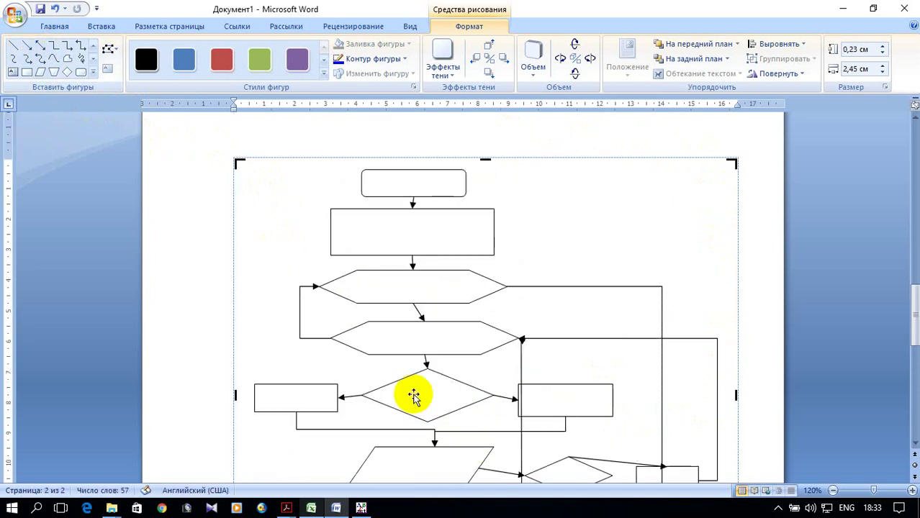
# - Use View › Split to divide the window, with the task and Primer_22 code in the upper pane
pyautogui.scroll(1, 414, 396)
pyautogui.scroll(8, 414, 396)
pyautogui.scroll(-3, 425, 404)
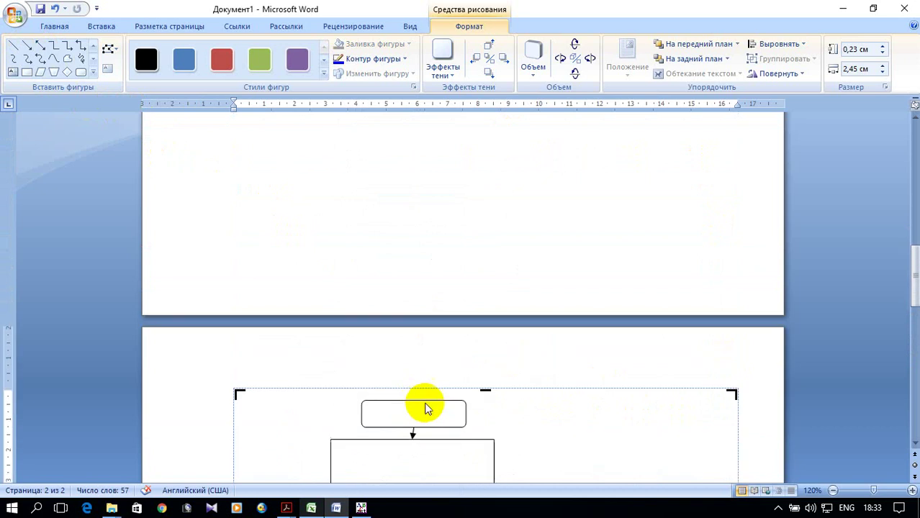
pyautogui.scroll(-10, 427, 412)
pyautogui.scroll(-2, 429, 416)
pyautogui.scroll(1, 428, 416)
pyautogui.scroll(5, 429, 418)
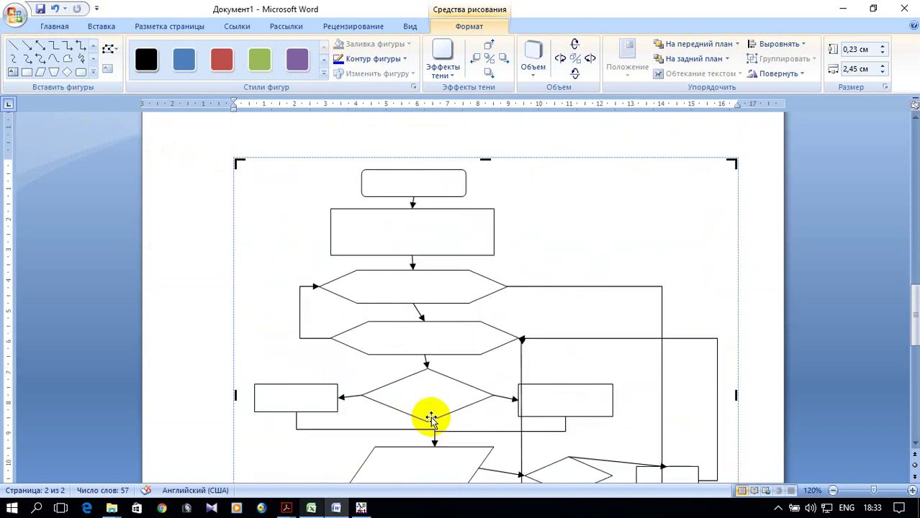
pyautogui.scroll(7, 431, 418)
pyautogui.scroll(-3, 432, 421)
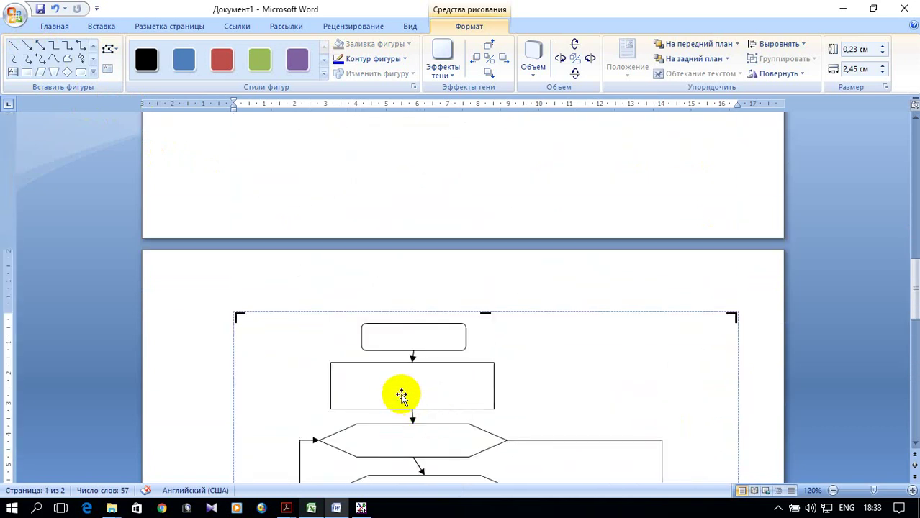
pyautogui.scroll(2, 402, 390)
pyautogui.click(408, 26)
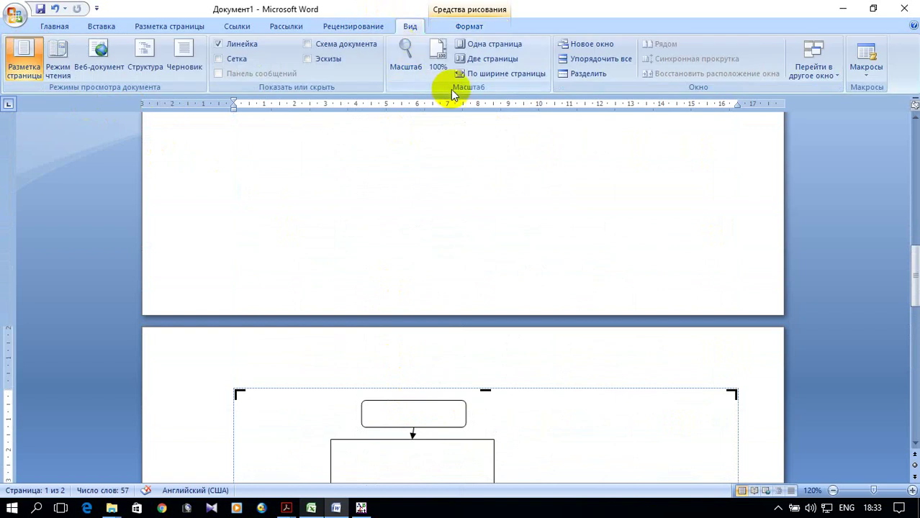
pyautogui.click(585, 74)
pyautogui.click(435, 311)
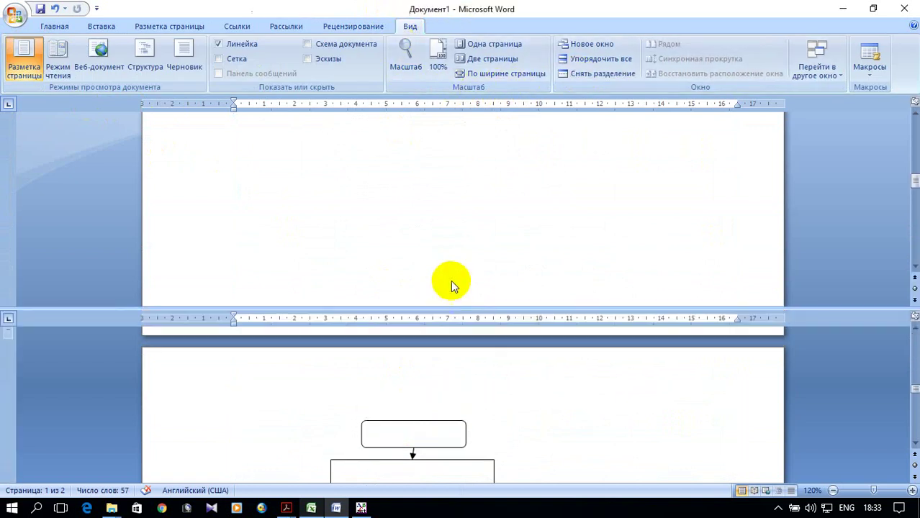
pyautogui.scroll(2, 466, 282)
pyautogui.scroll(2, 467, 282)
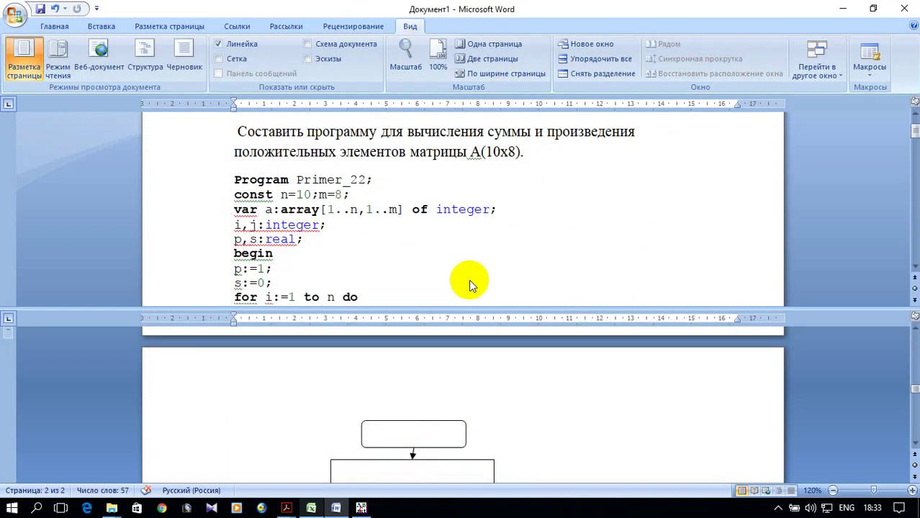
# - Copy the constants n=10;m=8 from the code and paste them into the first rectangle
pyautogui.moveTo(281, 194); pyautogui.dragTo(342, 195)
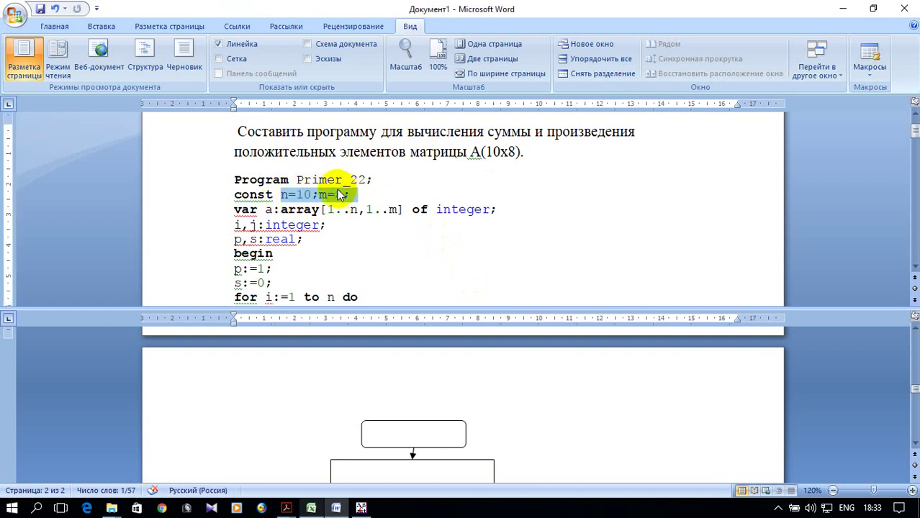
pyautogui.rightClick(340, 192)
pyautogui.click(383, 211)
pyautogui.scroll(-1, 528, 378)
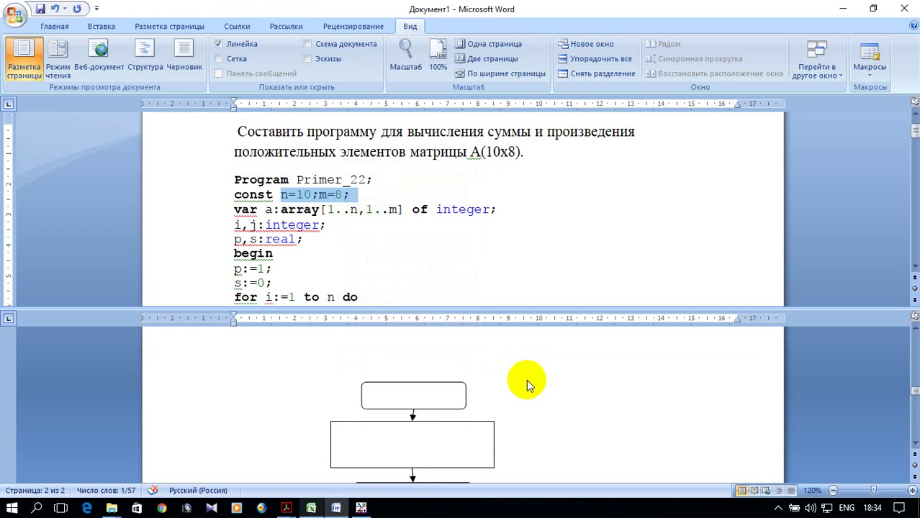
pyautogui.rightClick(406, 445)
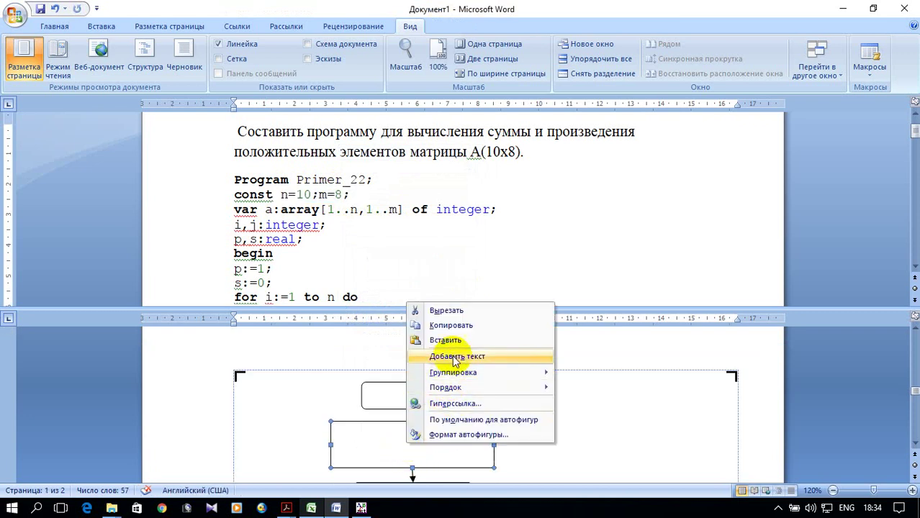
pyautogui.click(432, 356)
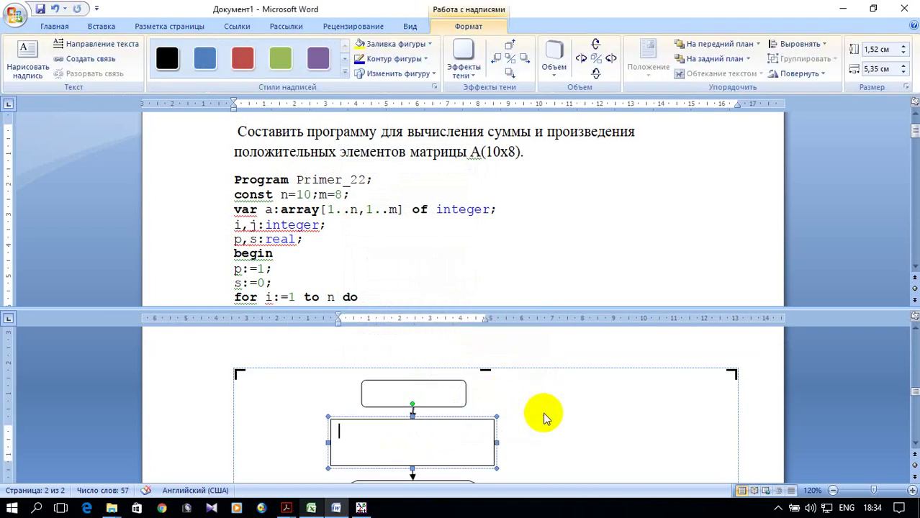
pyautogui.click(405, 387)
# - Label the rounded start shape начало
pyautogui.click(405, 386)
pyautogui.rightClick(423, 396)
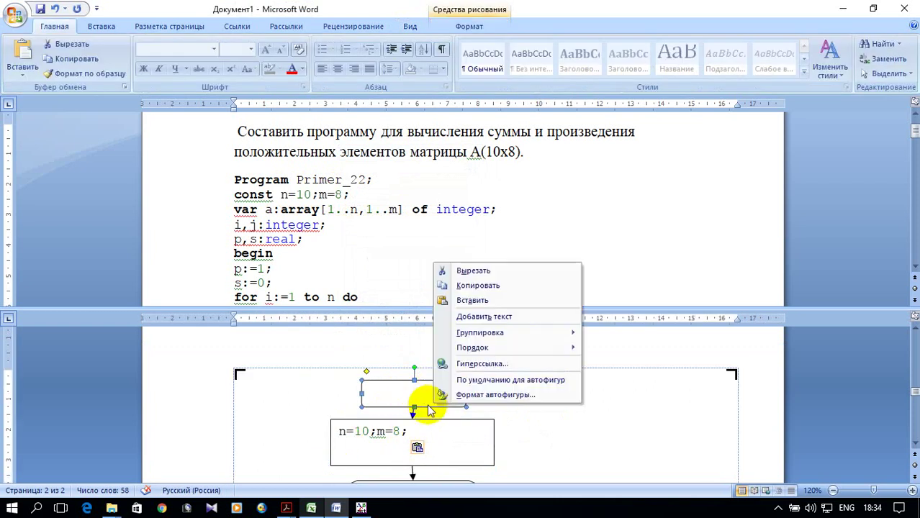
pyautogui.click(543, 318)
pyautogui.write('начало')
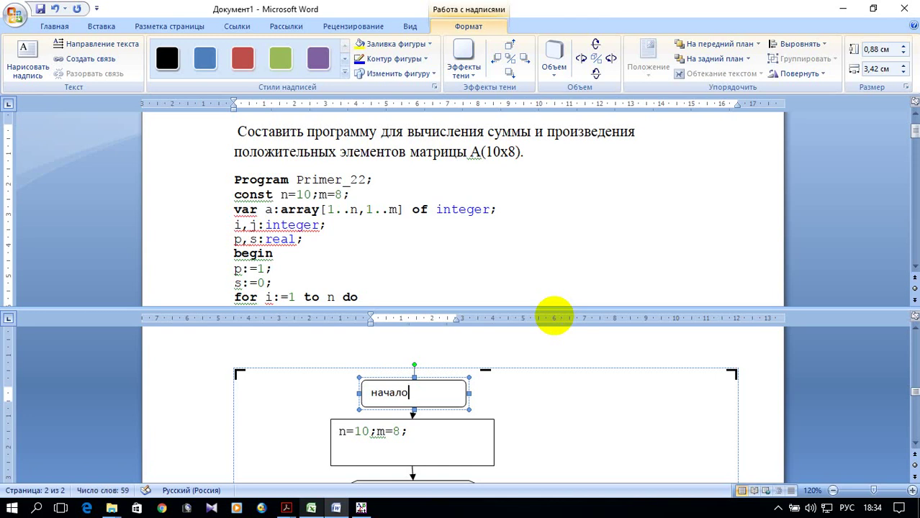
# - Append p:=1; s:=0; to the rectangle after the constants, removing the extra blank line
pyautogui.scroll(-2, 611, 368)
pyautogui.moveTo(281, 194); pyautogui.dragTo(349, 195)
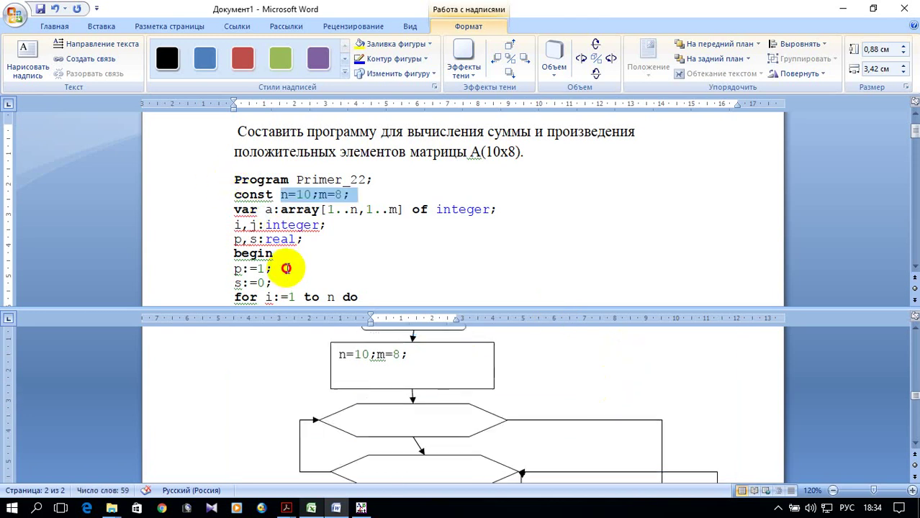
pyautogui.click(286, 268)
pyautogui.moveTo(234, 269); pyautogui.dragTo(273, 283)
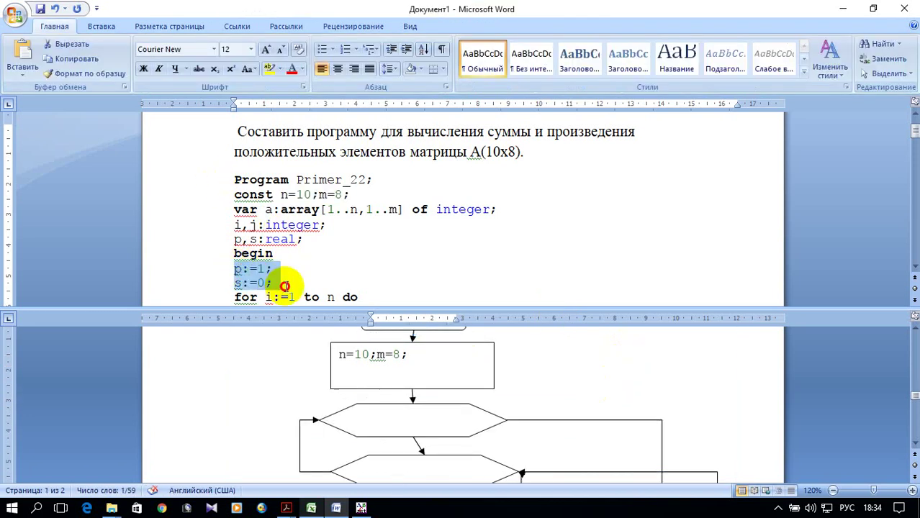
pyautogui.rightClick(237, 283)
pyautogui.click(277, 305)
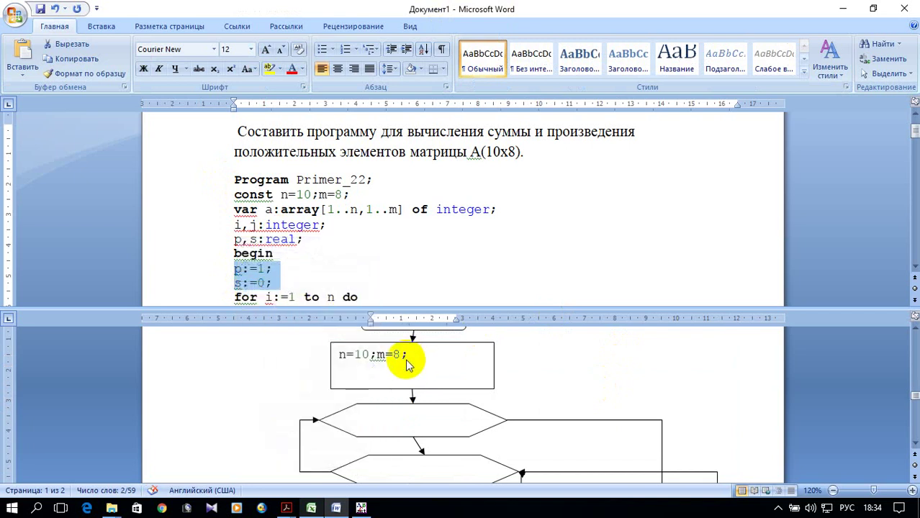
pyautogui.click(425, 357)
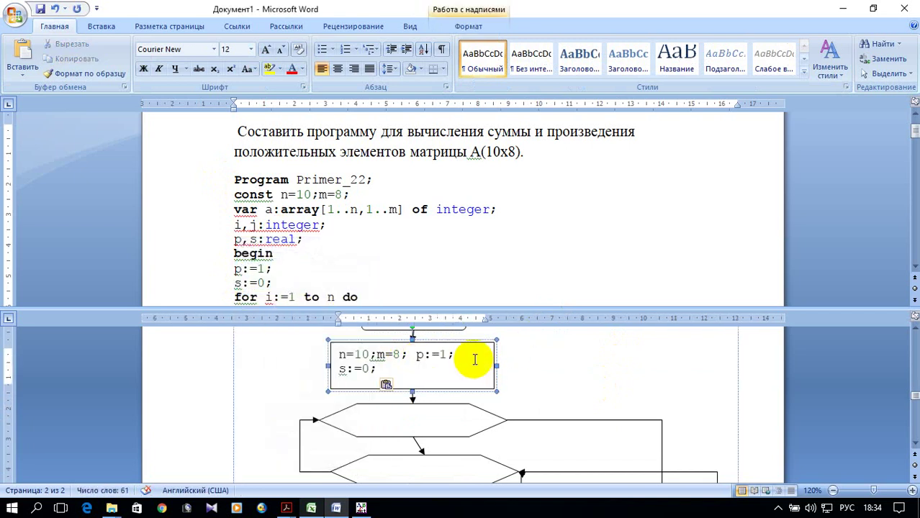
pyautogui.press('BackSpace')
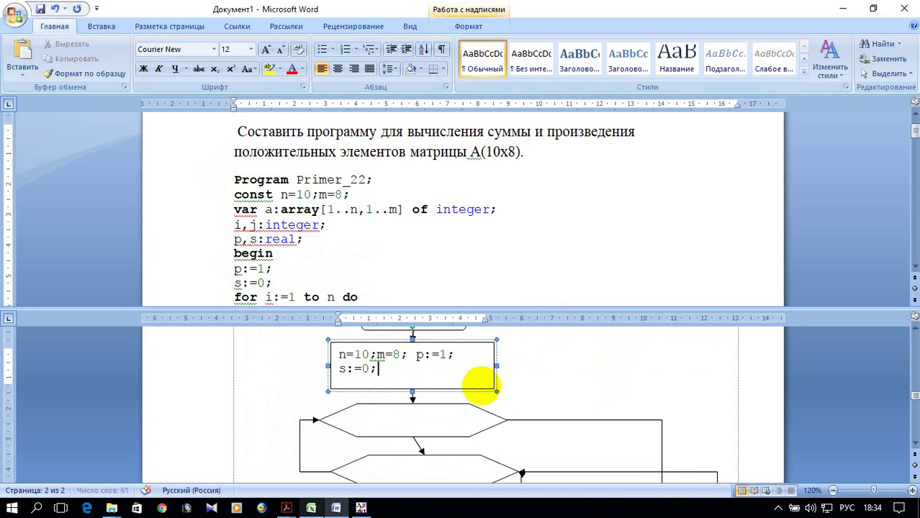
# - Select the first loop hexagon and bring up its context menu
pyautogui.scroll(-1, 486, 360)
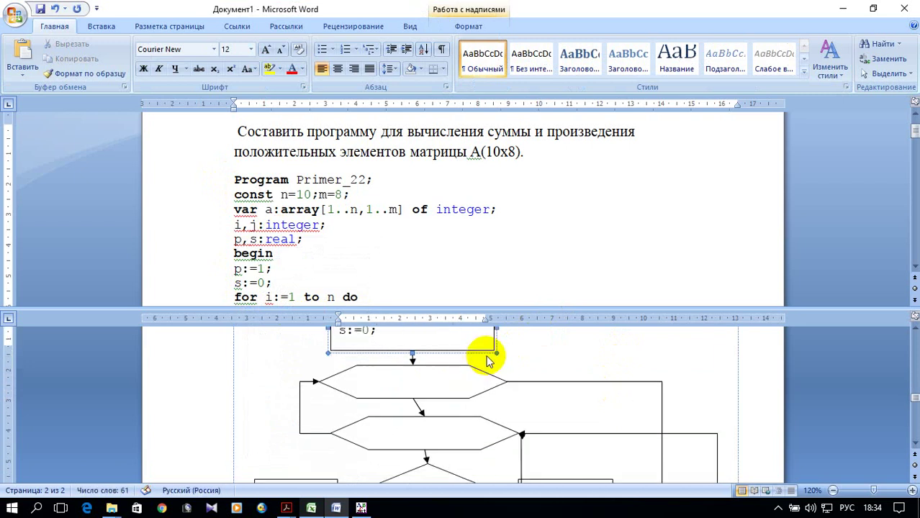
pyautogui.scroll(-1, 486, 360)
pyautogui.scroll(2, 481, 380)
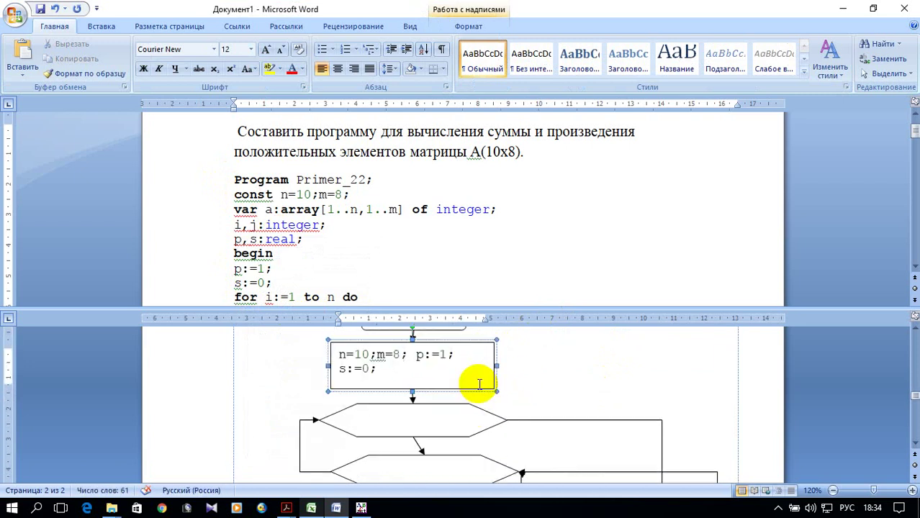
pyautogui.click(417, 421)
pyautogui.rightClick(418, 425)
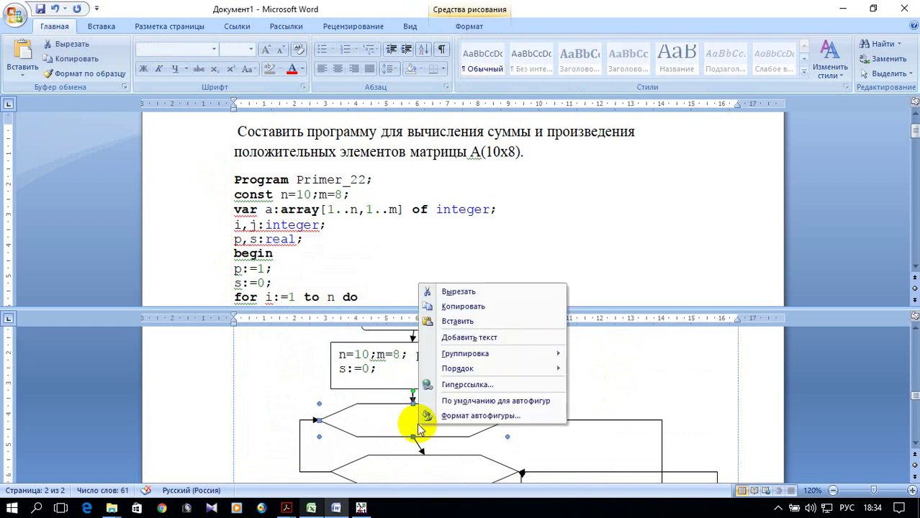
# - Label the first hexagon I=1..n and copy that label
pyautogui.click(479, 338)
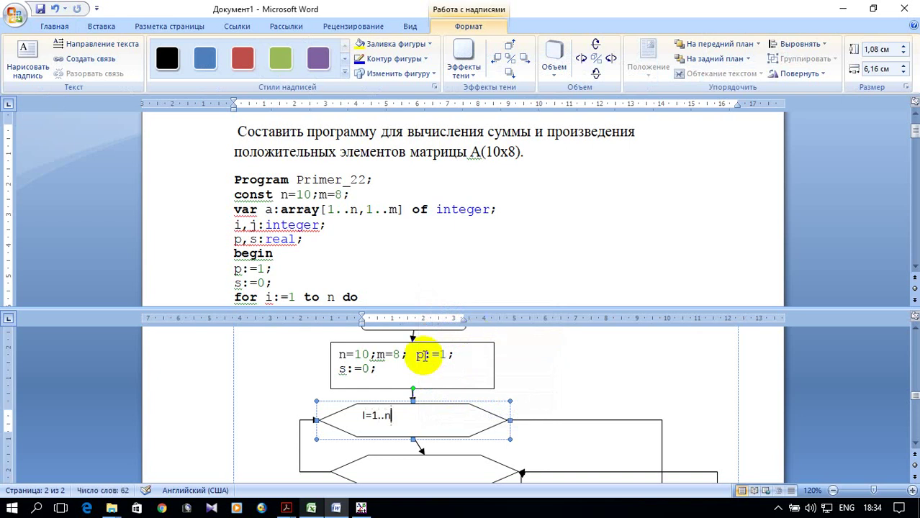
pyautogui.scroll(-2, 431, 360)
pyautogui.click(387, 338)
pyautogui.moveTo(386, 338); pyautogui.dragTo(366, 338)
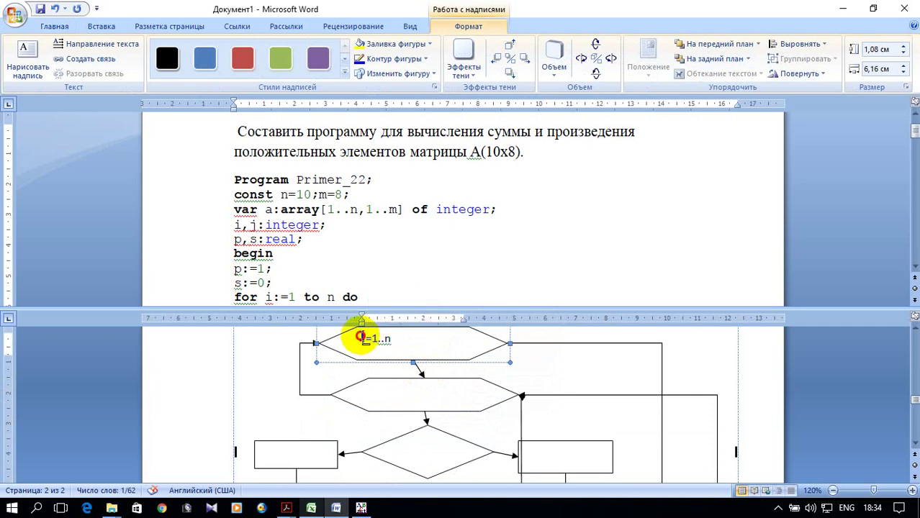
pyautogui.rightClick(382, 348)
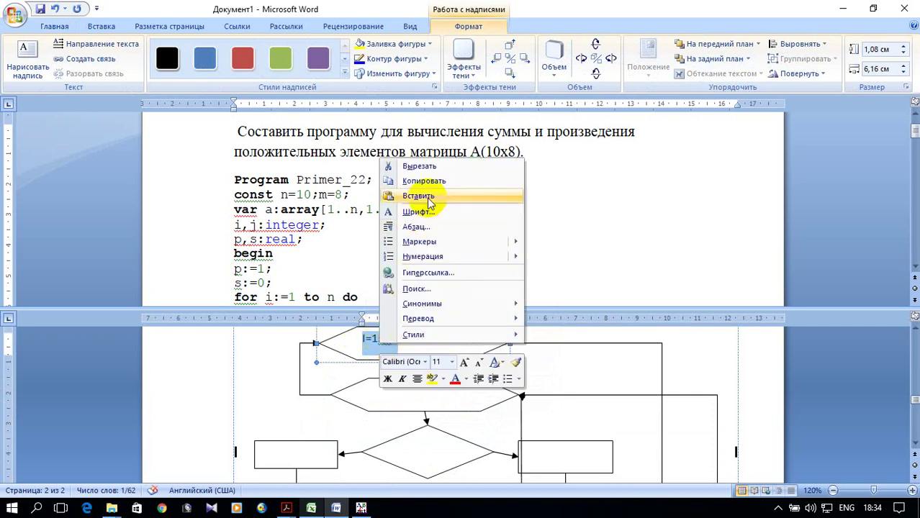
pyautogui.click(423, 181)
# - Paste the label into the second hexagon and change its loop variable to j, giving j=1..m
pyautogui.click(419, 402)
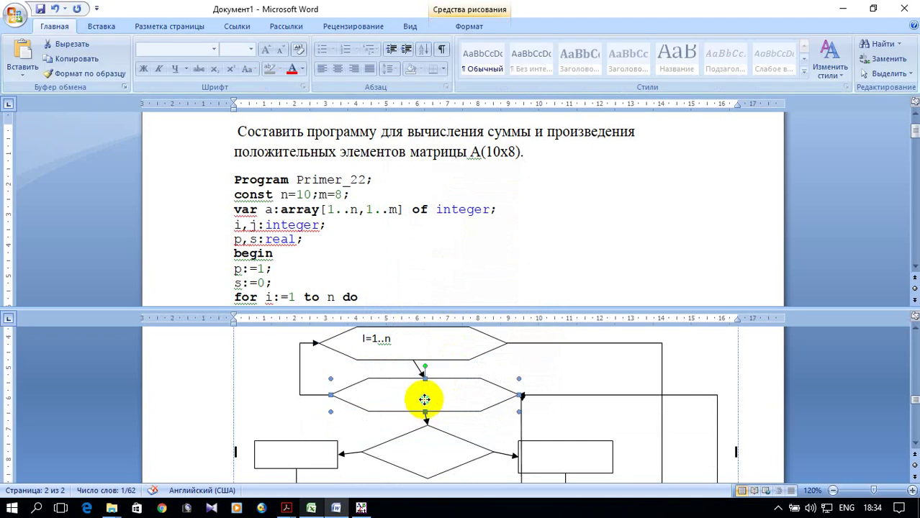
pyautogui.rightClick(423, 400)
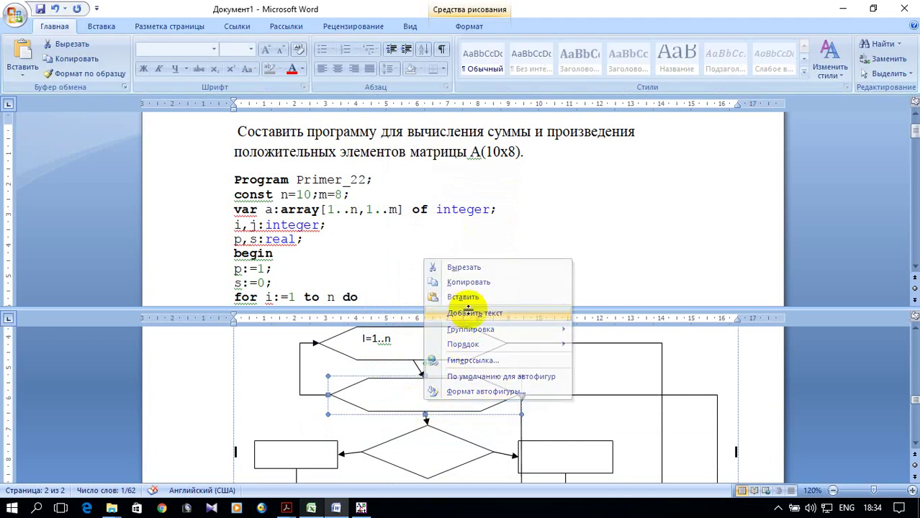
pyautogui.click(463, 314)
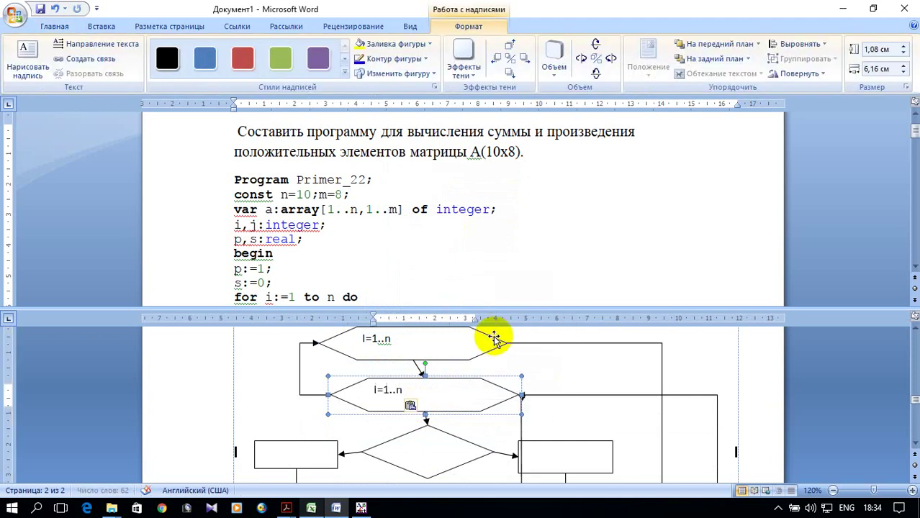
pyautogui.doubleClick(375, 390)
pyautogui.write('j')
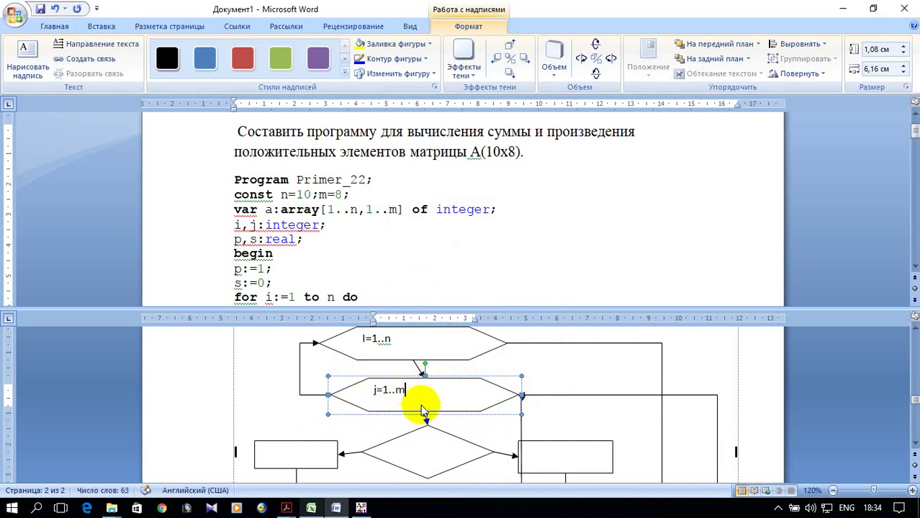
pyautogui.scroll(-1, 418, 403)
pyautogui.scroll(-1, 411, 400)
pyautogui.scroll(-1, 285, 216)
pyautogui.scroll(-1, 286, 212)
pyautogui.scroll(-1, 291, 207)
# - Copy odd(i) from the if line and put it into the decision diamond
pyautogui.click(287, 243)
pyautogui.moveTo(286, 243); pyautogui.dragTo(327, 241)
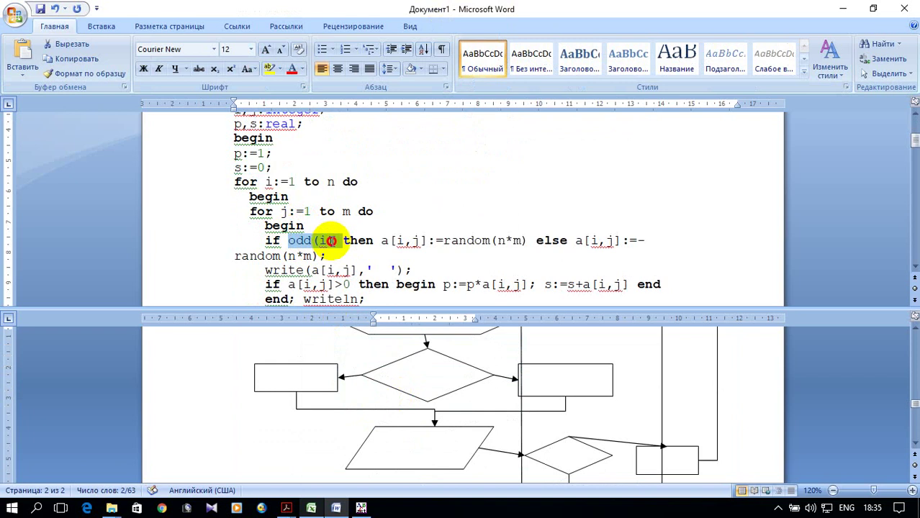
pyautogui.rightClick(325, 247)
pyautogui.click(349, 265)
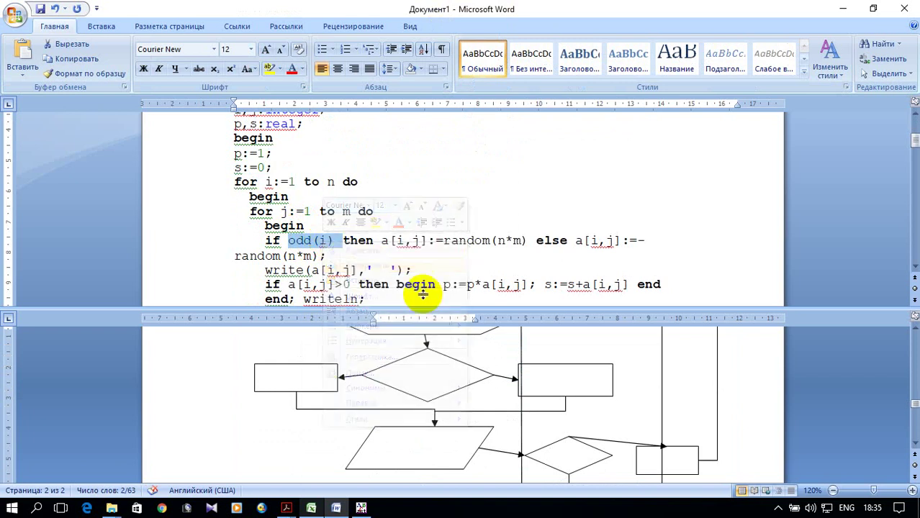
pyautogui.click(420, 373)
pyautogui.click(424, 372)
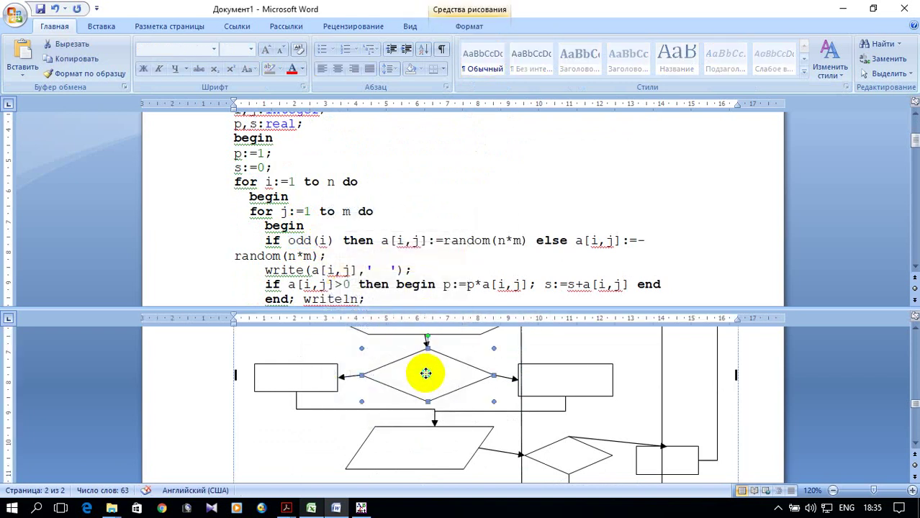
pyautogui.rightClick(426, 374)
pyautogui.click(481, 287)
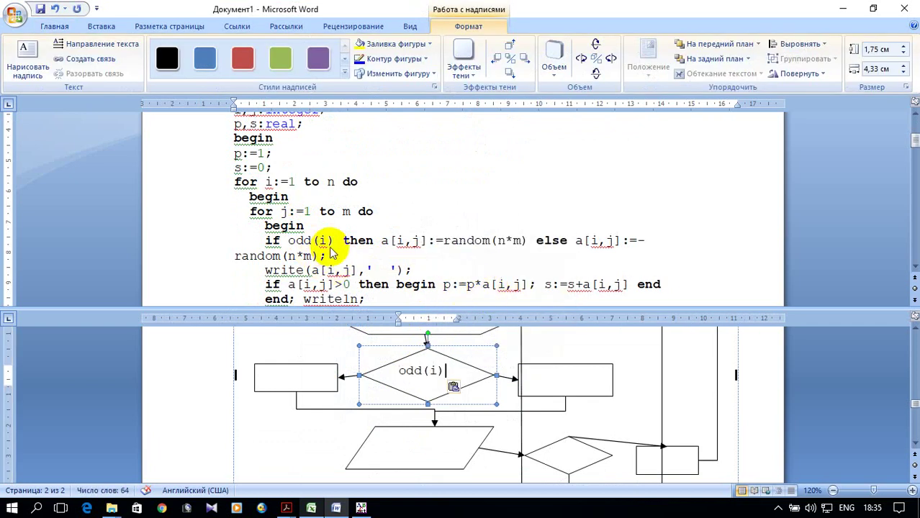
# - Paste a[i,j]:=random(n*m) from the code into the left box and widen it
pyautogui.click(468, 245)
pyautogui.moveTo(382, 242); pyautogui.dragTo(526, 241)
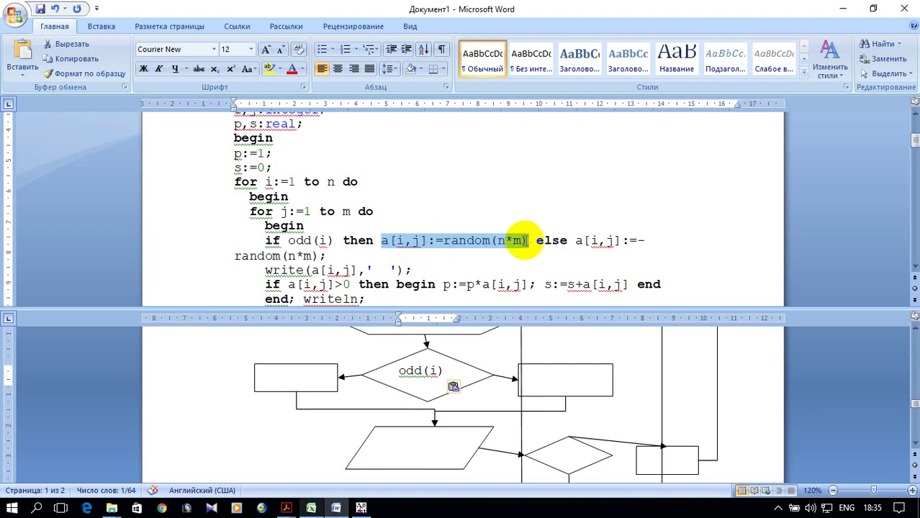
pyautogui.rightClick(512, 240)
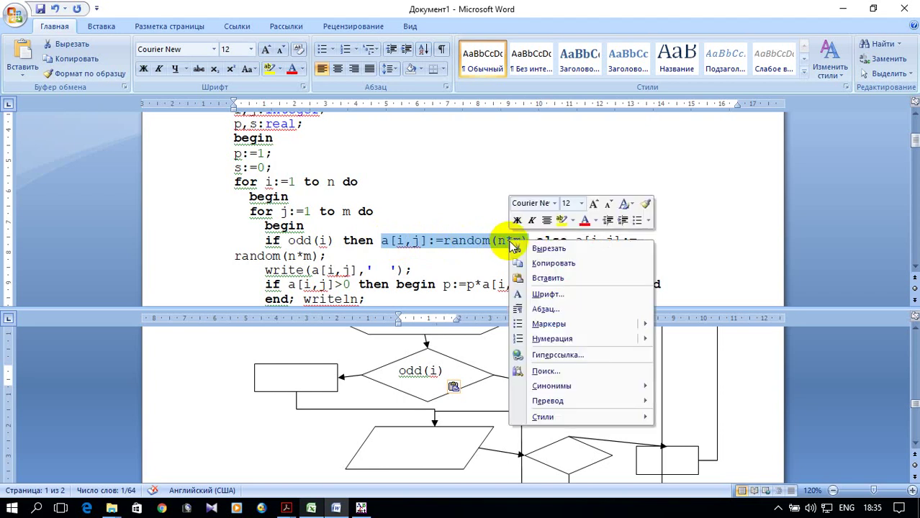
pyautogui.click(551, 261)
pyautogui.click(302, 380)
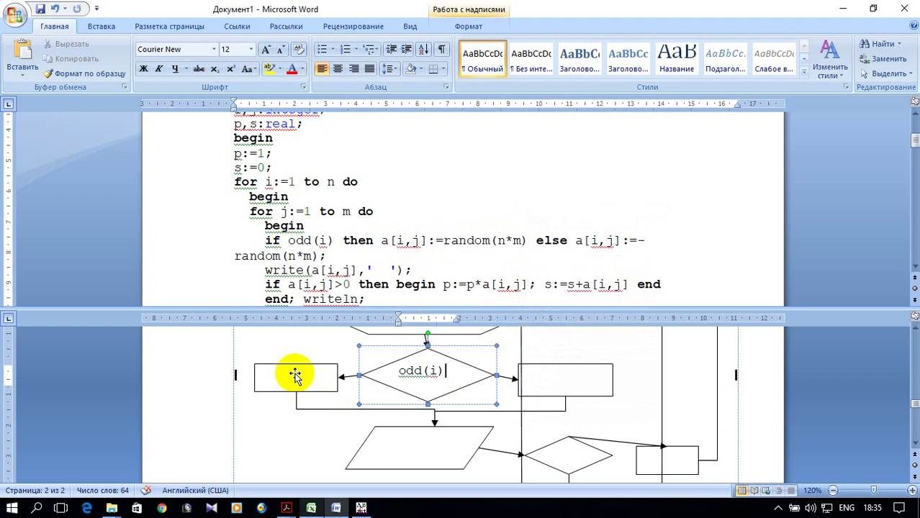
pyautogui.rightClick(295, 375)
pyautogui.click(328, 286)
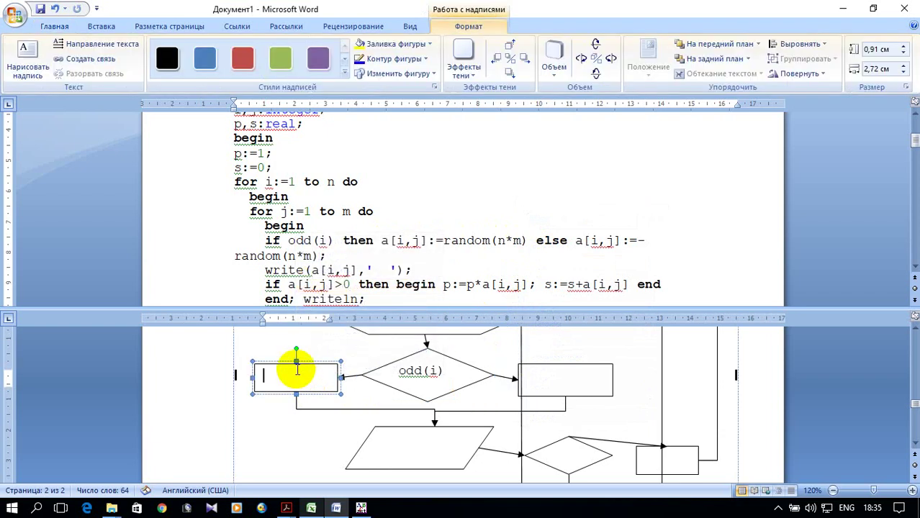
pyautogui.rightClick(296, 370)
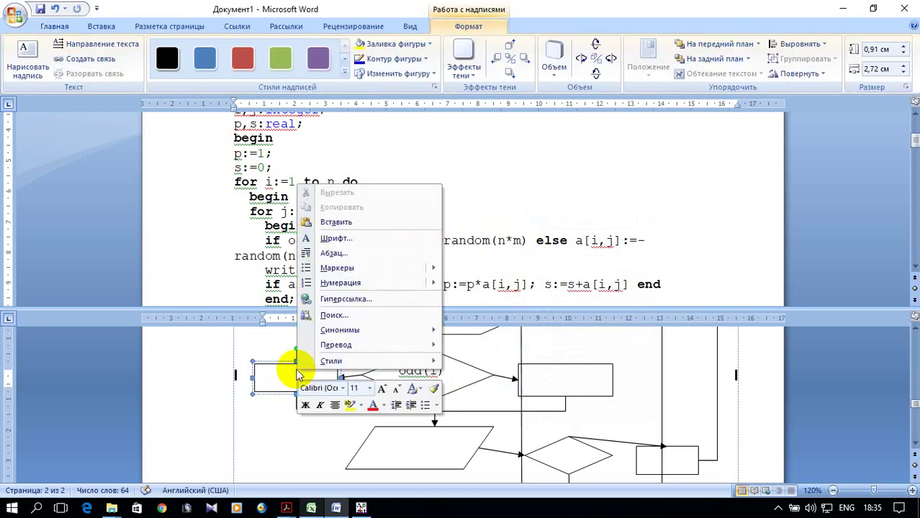
pyautogui.click(350, 222)
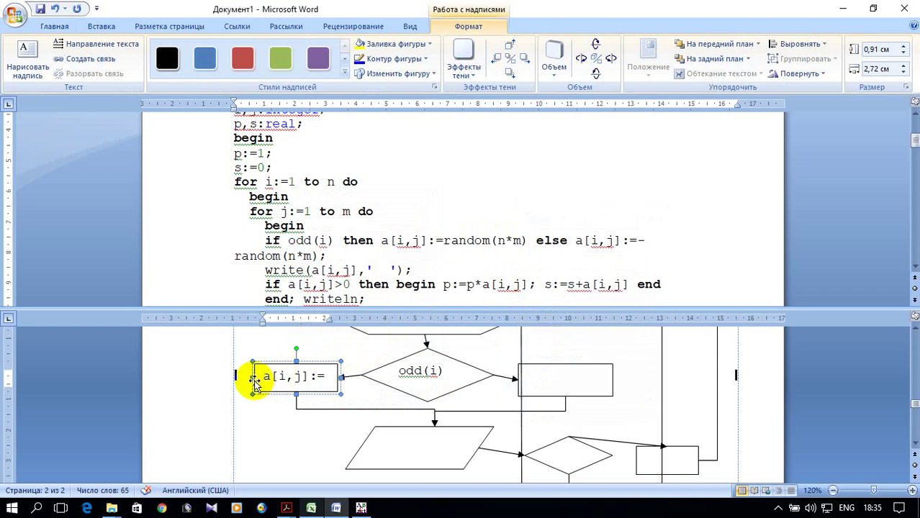
pyautogui.moveTo(250, 378); pyautogui.dragTo(242, 379)
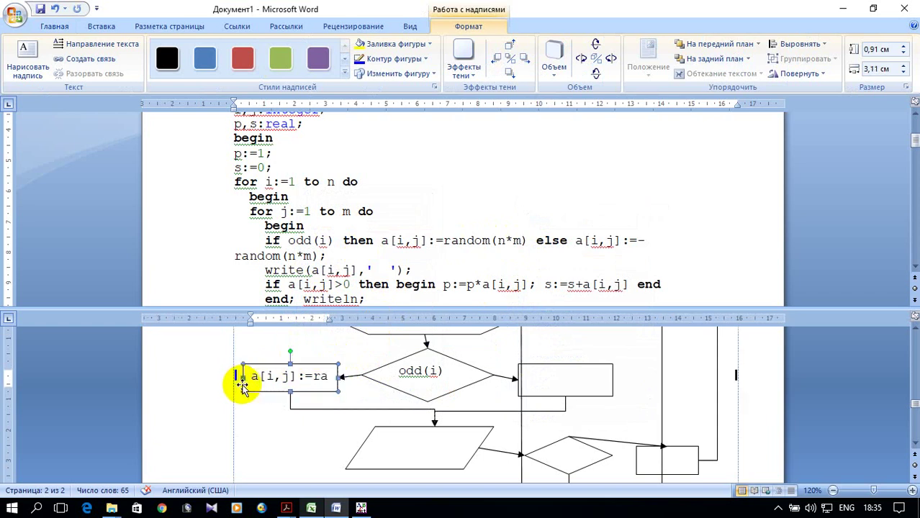
pyautogui.moveTo(339, 377); pyautogui.dragTo(358, 376)
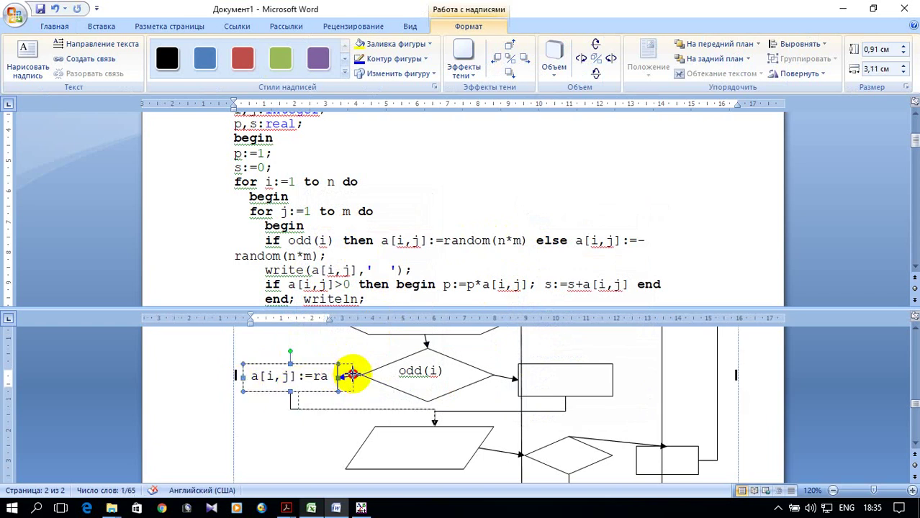
# - Narrow the odd(i) diamond and shift it into position between the branch boxes
pyautogui.click(366, 372)
pyautogui.click(363, 374)
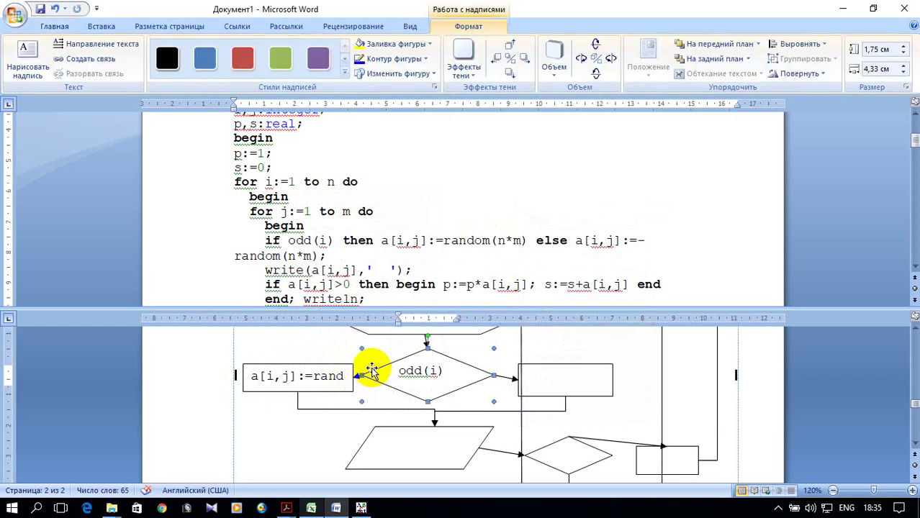
pyautogui.moveTo(364, 374); pyautogui.dragTo(391, 374)
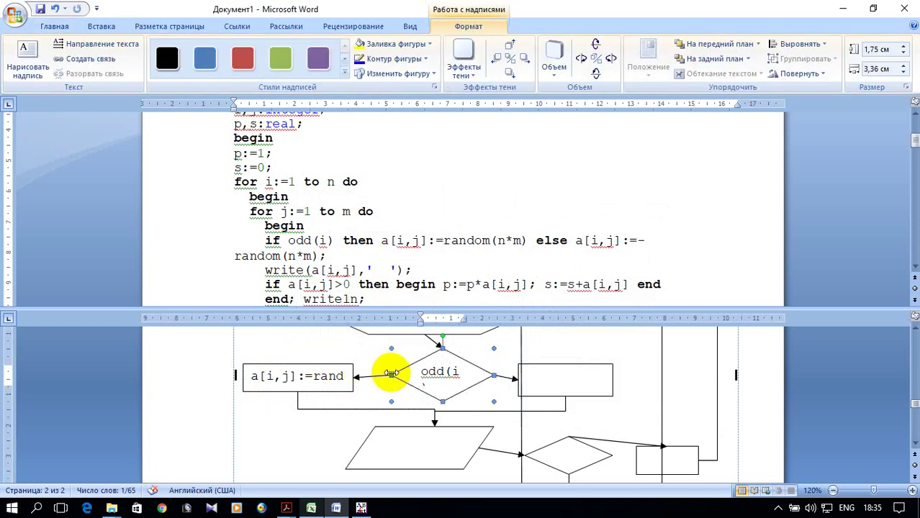
pyautogui.moveTo(473, 366); pyautogui.dragTo(459, 367)
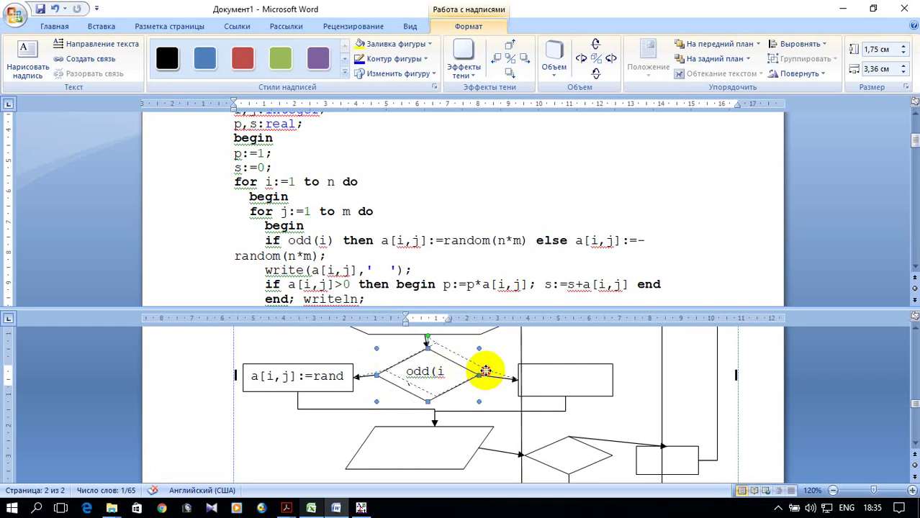
pyautogui.moveTo(486, 370); pyautogui.dragTo(494, 369)
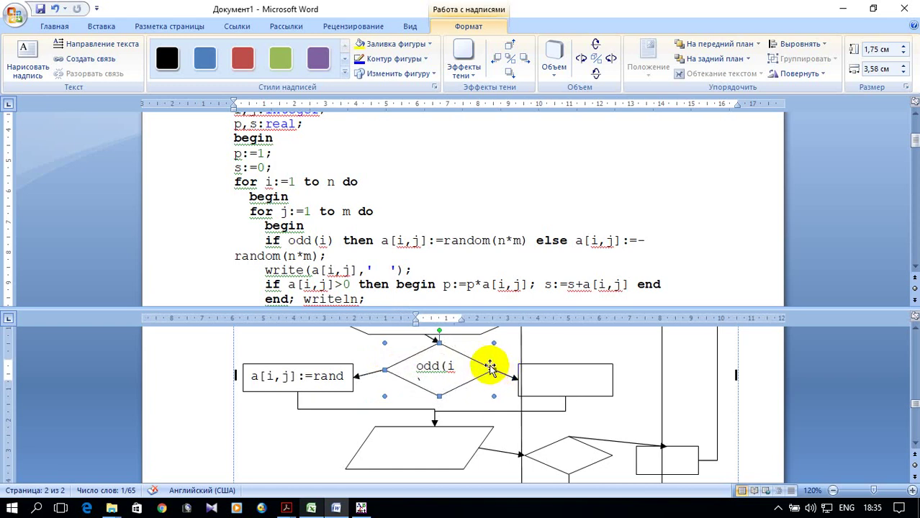
pyautogui.click(430, 366)
pyautogui.click(444, 367)
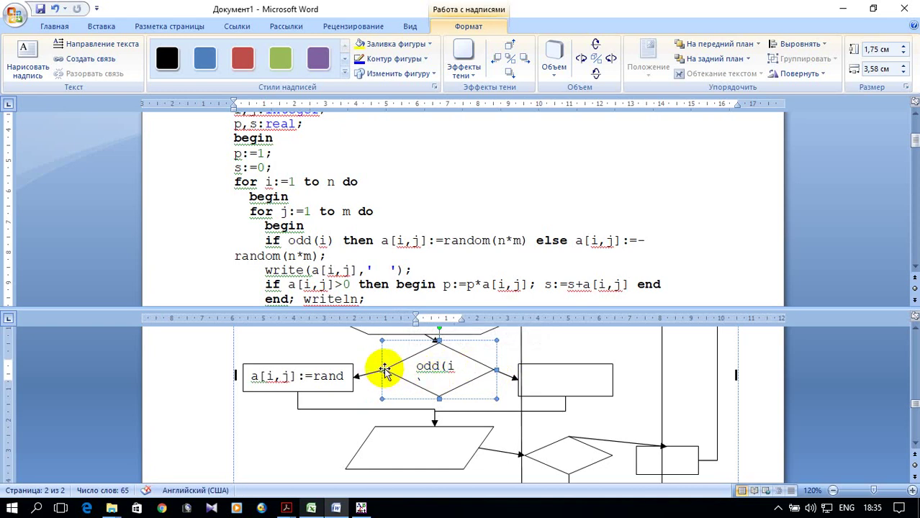
pyautogui.moveTo(381, 369); pyautogui.dragTo(375, 370)
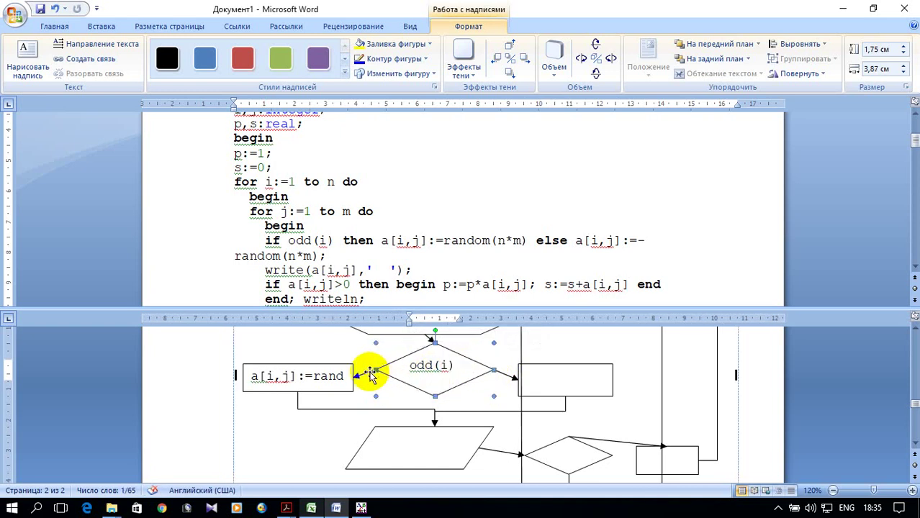
# - Make the left box wider and taller so a[i,j]:=random(n*m) wraps to fit
pyautogui.click(354, 376)
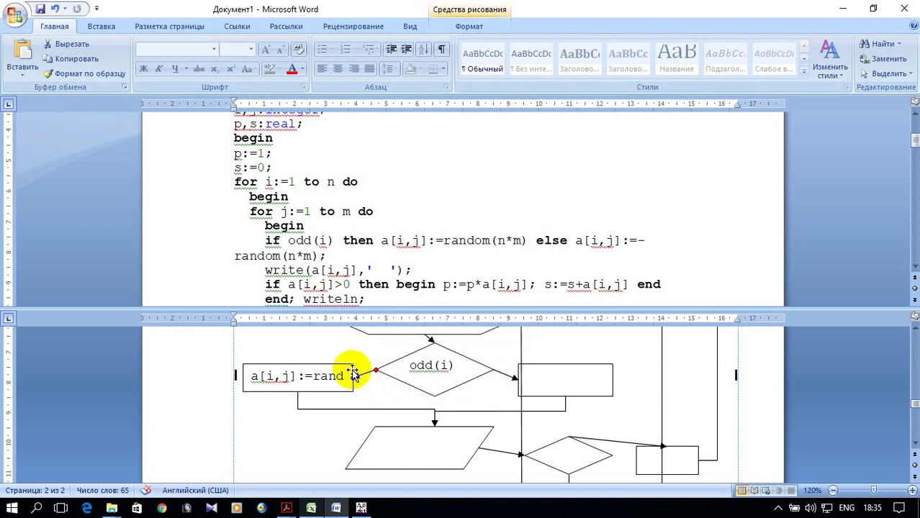
pyautogui.click(353, 374)
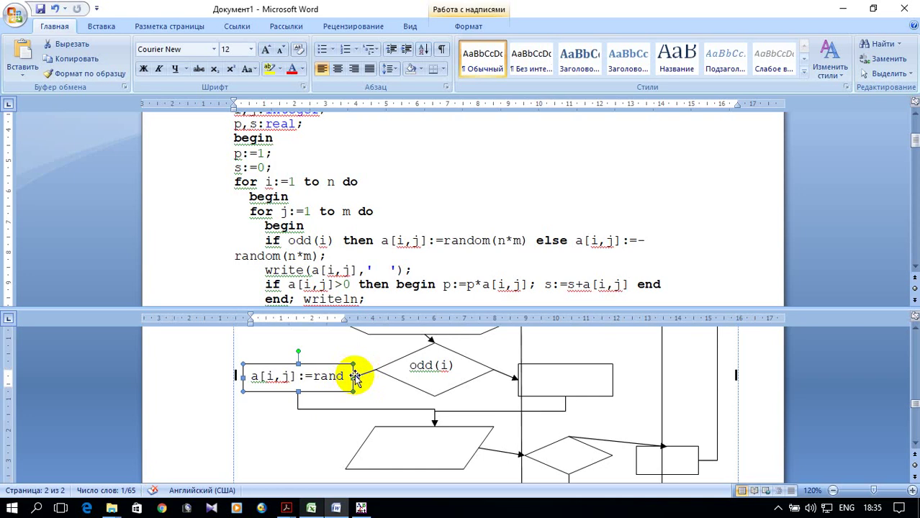
pyautogui.moveTo(353, 377); pyautogui.dragTo(367, 375)
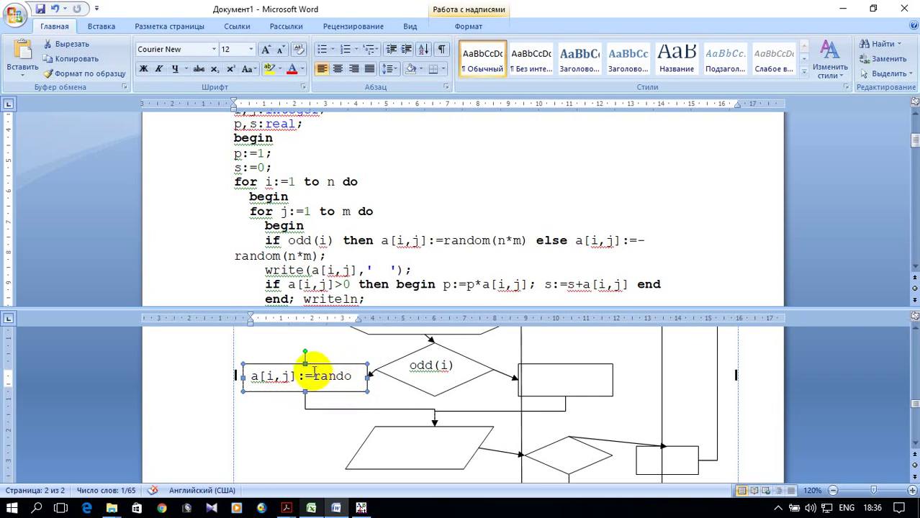
pyautogui.moveTo(306, 365); pyautogui.dragTo(304, 338)
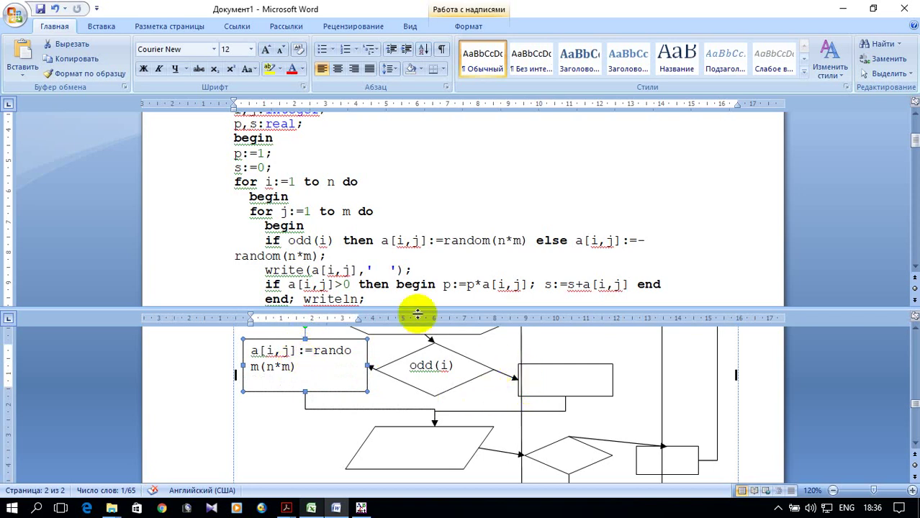
pyautogui.moveTo(576, 240)
pyautogui.mouseDown()
pyautogui.moveTo(446, 264)
pyautogui.moveTo(320, 254)
pyautogui.mouseUp()
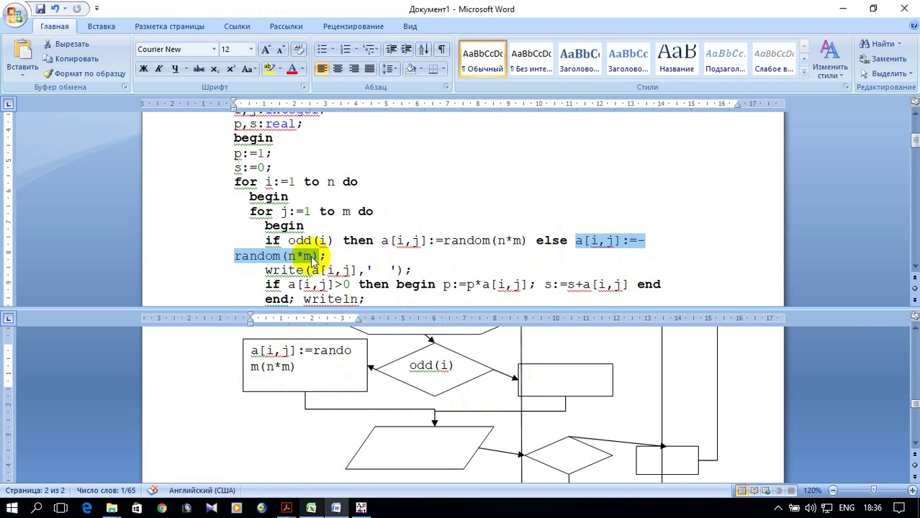
# - Copy the else assignment a[i,j]:=-random(n*m) and paste it into the right box
pyautogui.rightClick(313, 261)
pyautogui.click(353, 281)
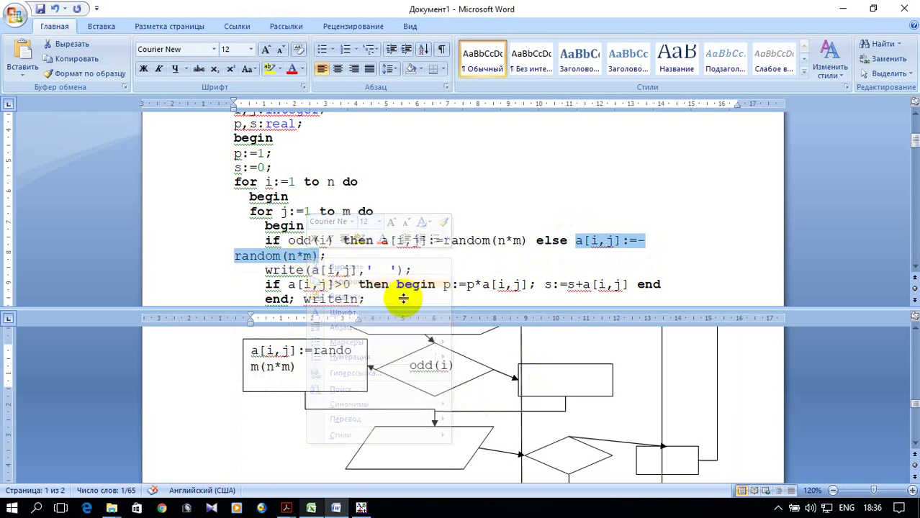
pyautogui.click(553, 372)
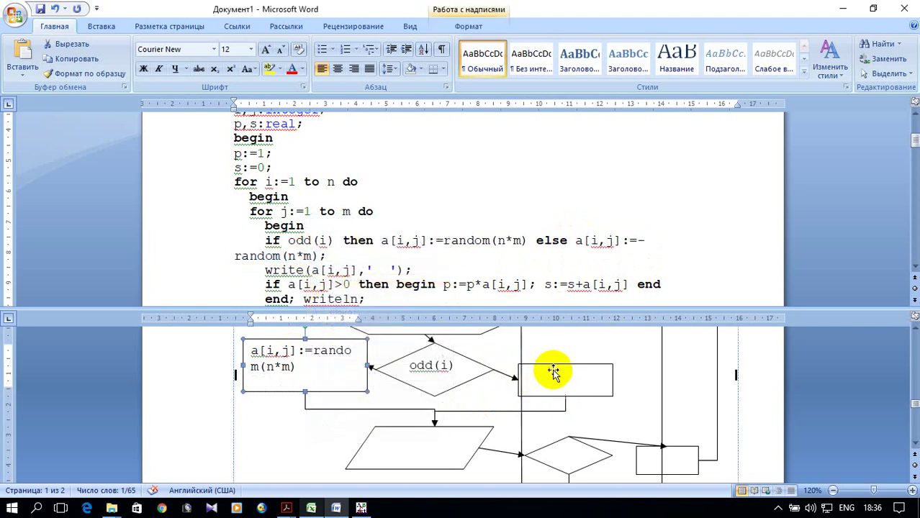
pyautogui.click(551, 366)
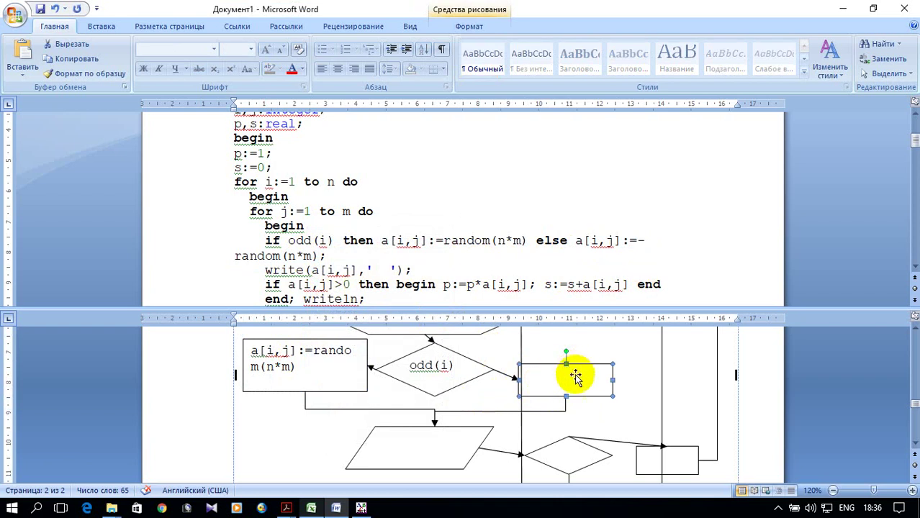
pyautogui.rightClick(558, 380)
pyautogui.click(619, 297)
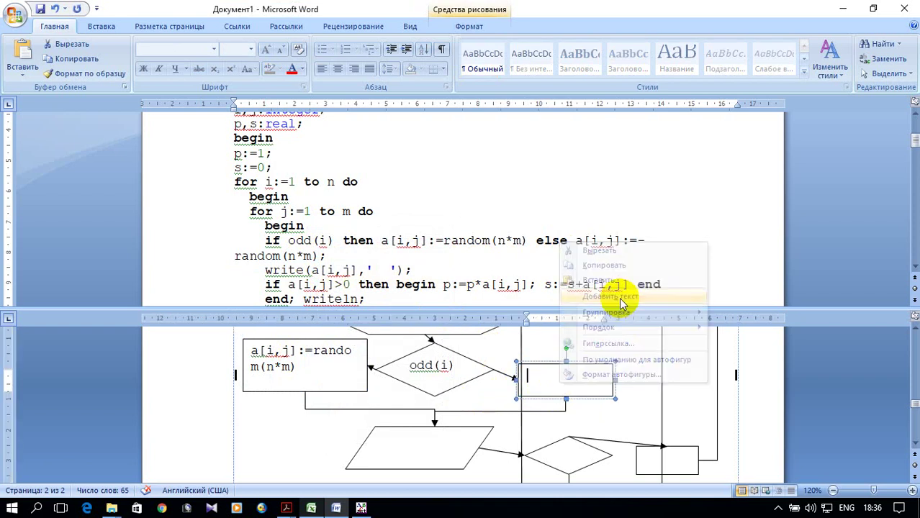
pyautogui.rightClick(555, 387)
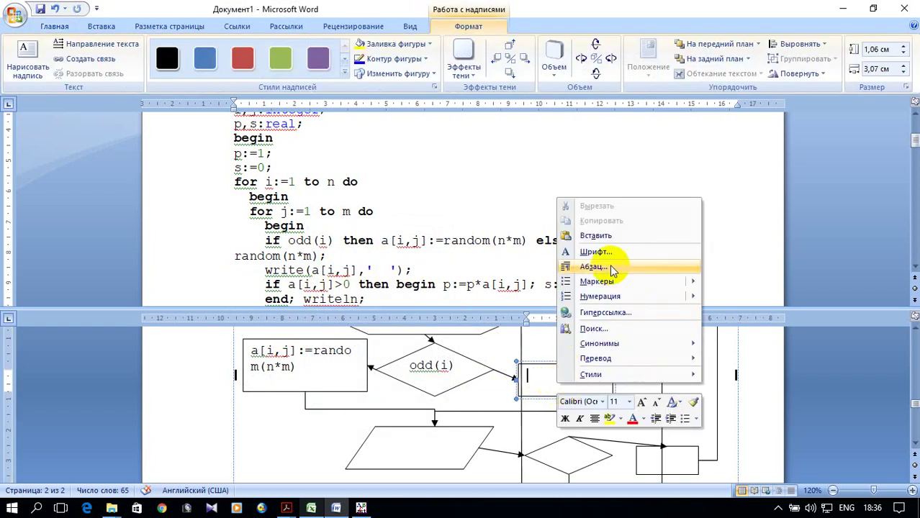
pyautogui.click(597, 236)
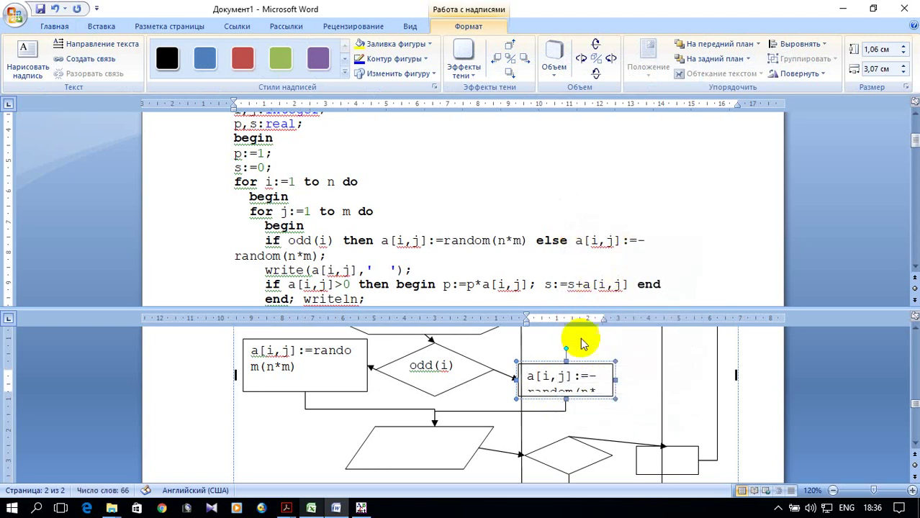
# - Make the right box taller and wider so the assignment fits
pyautogui.moveTo(566, 361); pyautogui.dragTo(564, 338)
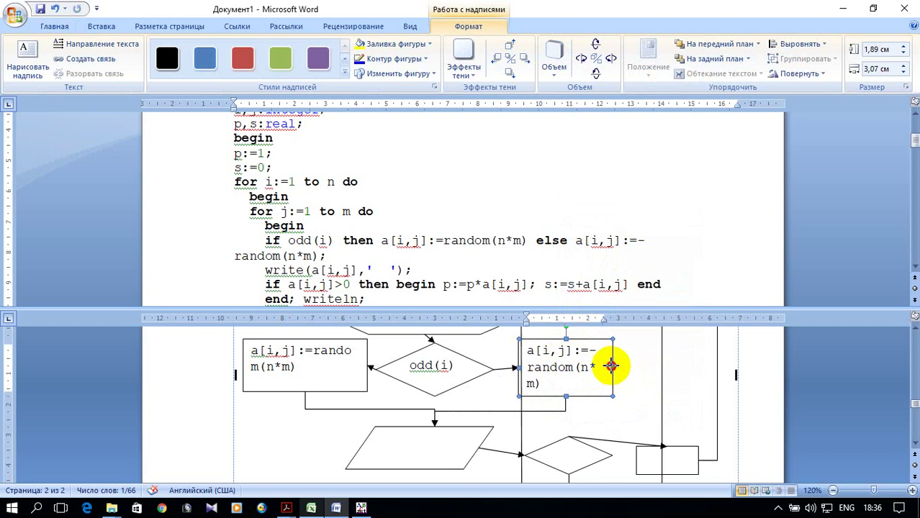
pyautogui.moveTo(612, 367); pyautogui.dragTo(643, 367)
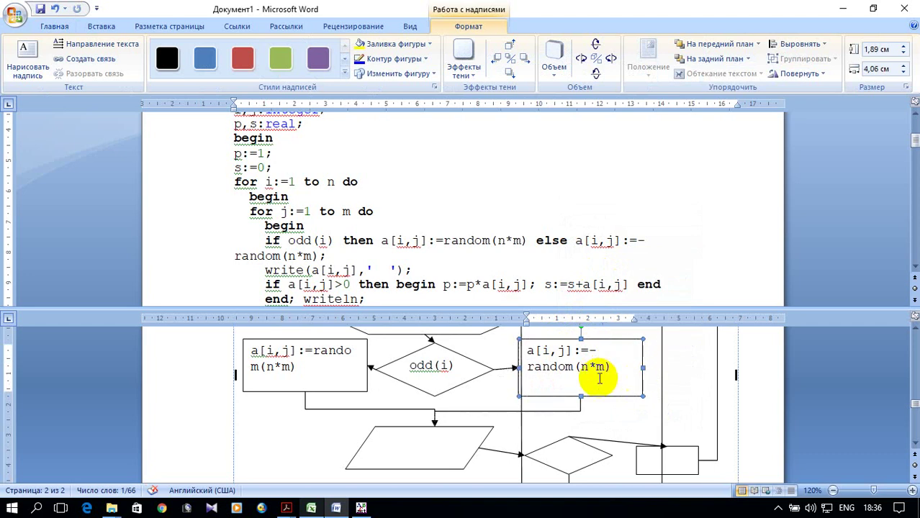
pyautogui.scroll(-2, 583, 380)
pyautogui.scroll(1, 587, 376)
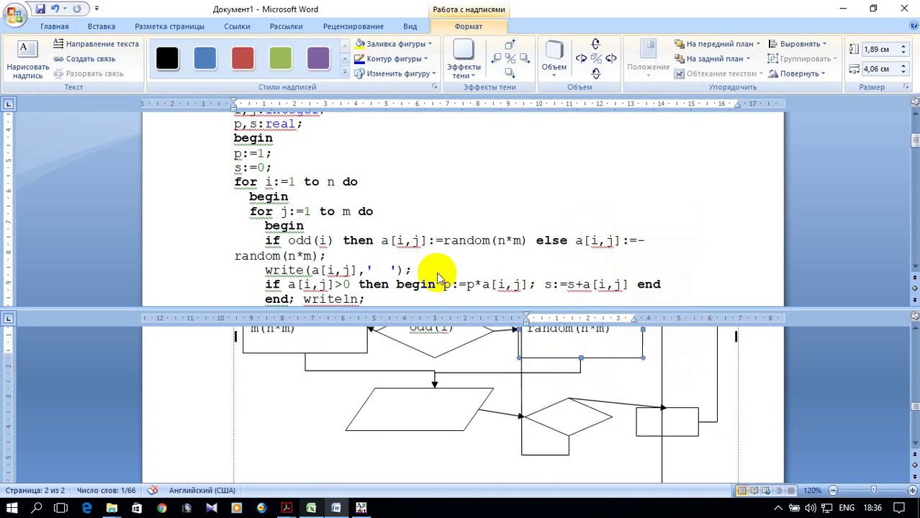
pyautogui.click(414, 243)
# - Copy a[i,j] from the write line into the output parallelogram
pyautogui.moveTo(311, 270)
pyautogui.mouseDown()
pyautogui.moveTo(377, 277)
pyautogui.moveTo(351, 271)
pyautogui.mouseUp()
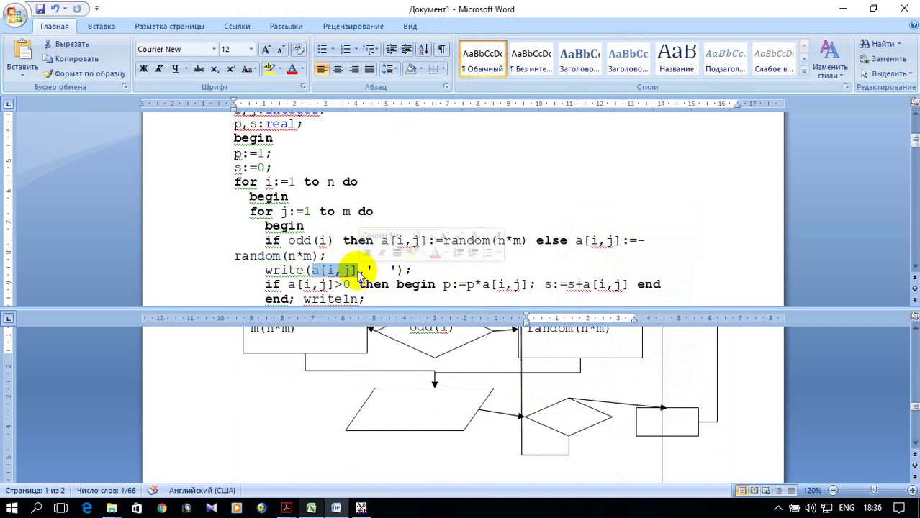
pyautogui.rightClick(350, 269)
pyautogui.click(395, 294)
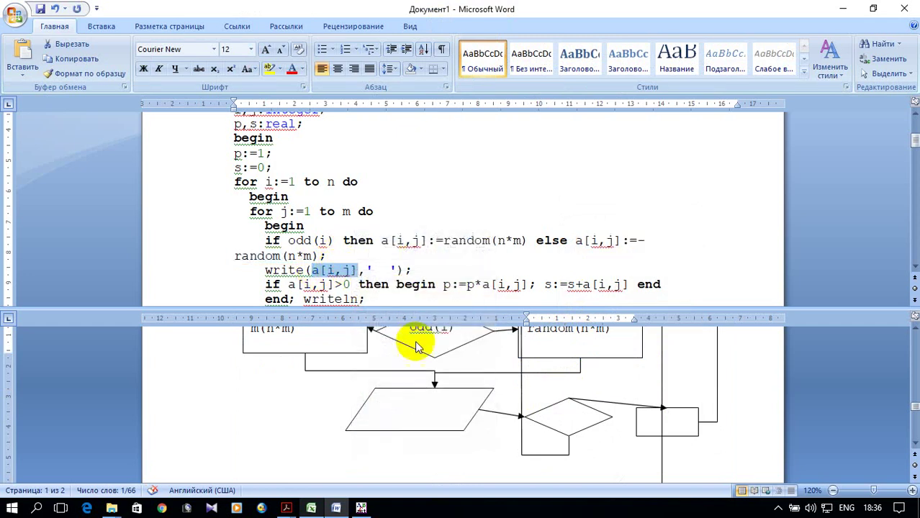
pyautogui.click(418, 417)
pyautogui.rightClick(417, 416)
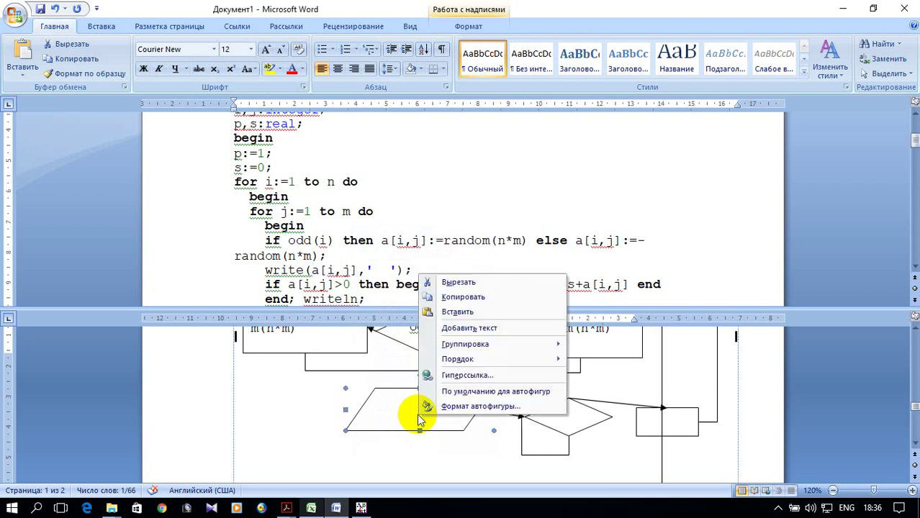
pyautogui.click(468, 327)
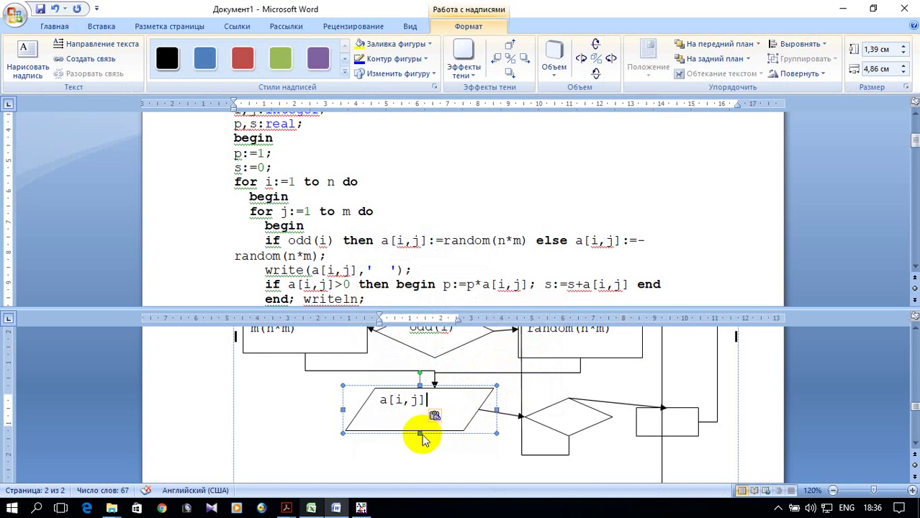
# - Shrink the parallelogram to about 0,94 by 3,34 cm to suit a[i,j]
pyautogui.moveTo(420, 432); pyautogui.dragTo(420, 416)
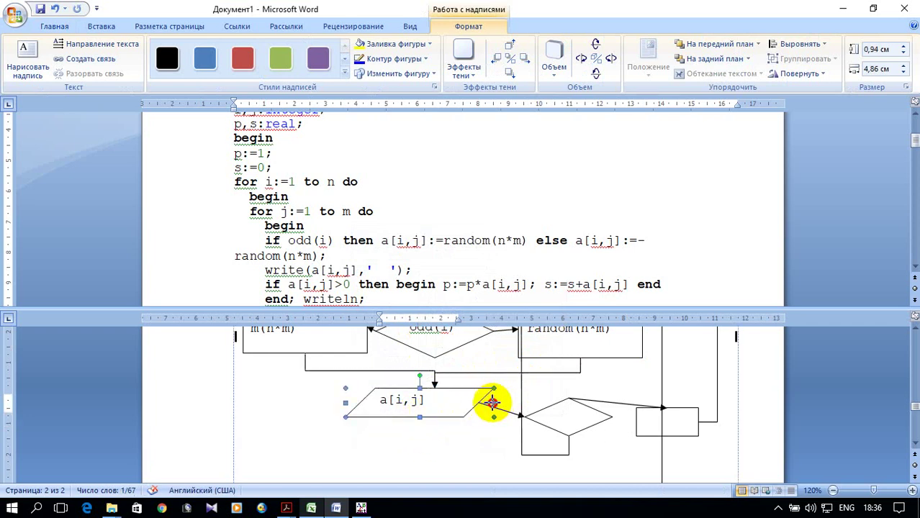
pyautogui.moveTo(493, 403); pyautogui.dragTo(447, 403)
pyautogui.scroll(1, 549, 442)
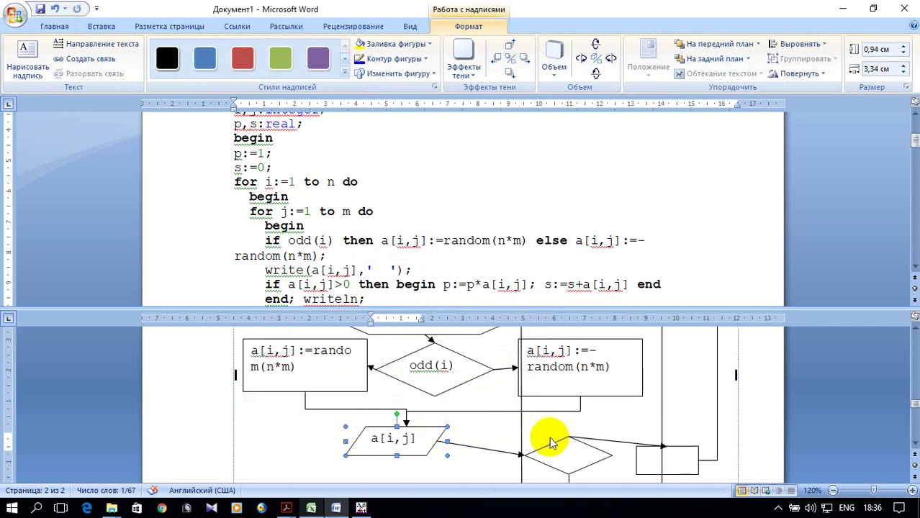
pyautogui.scroll(3, 552, 424)
pyautogui.scroll(-3, 555, 418)
pyautogui.scroll(-1, 556, 416)
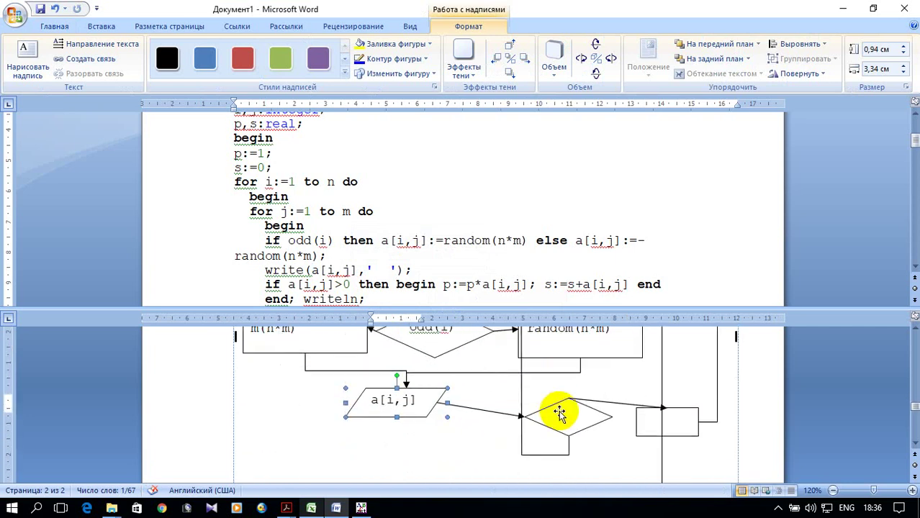
pyautogui.scroll(-2, 415, 240)
pyautogui.moveTo(358, 193)
pyautogui.mouseDown()
pyautogui.moveTo(311, 194)
pyautogui.moveTo(343, 205)
pyautogui.mouseUp()
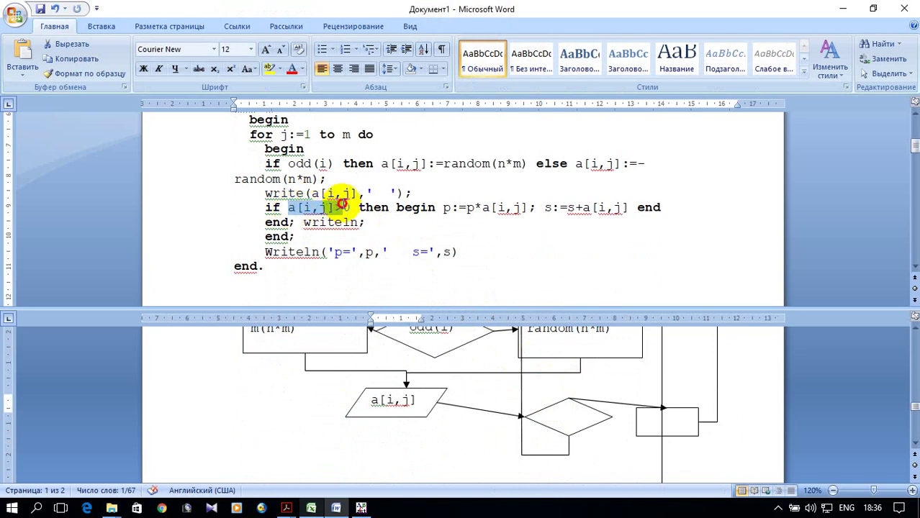
# - Copy the condition a[i,j]>0 from the code and paste it into the decision diamond
pyautogui.rightClick(353, 208)
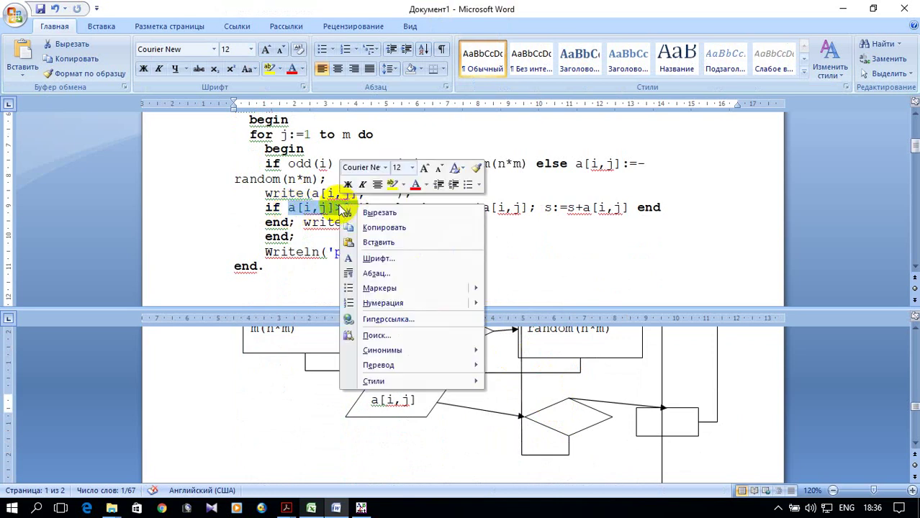
pyautogui.click(371, 227)
pyautogui.click(558, 418)
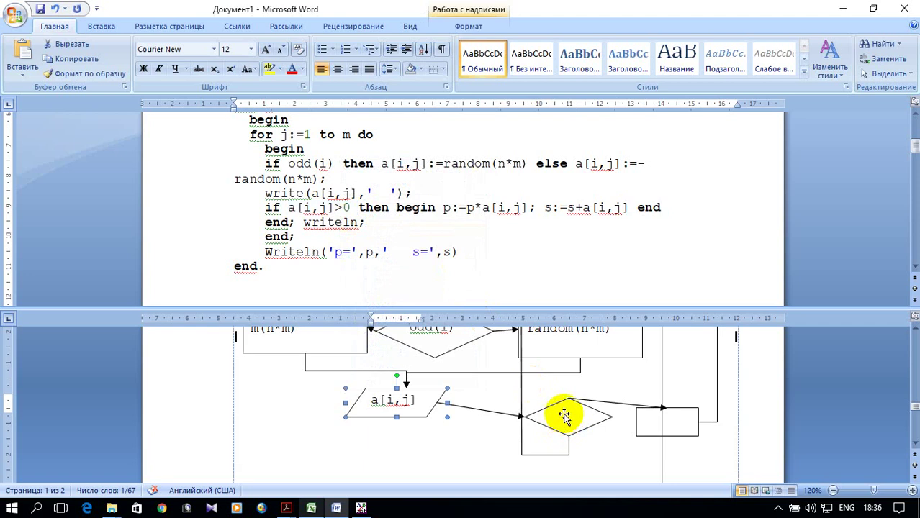
pyautogui.click(568, 414)
pyautogui.rightClick(569, 418)
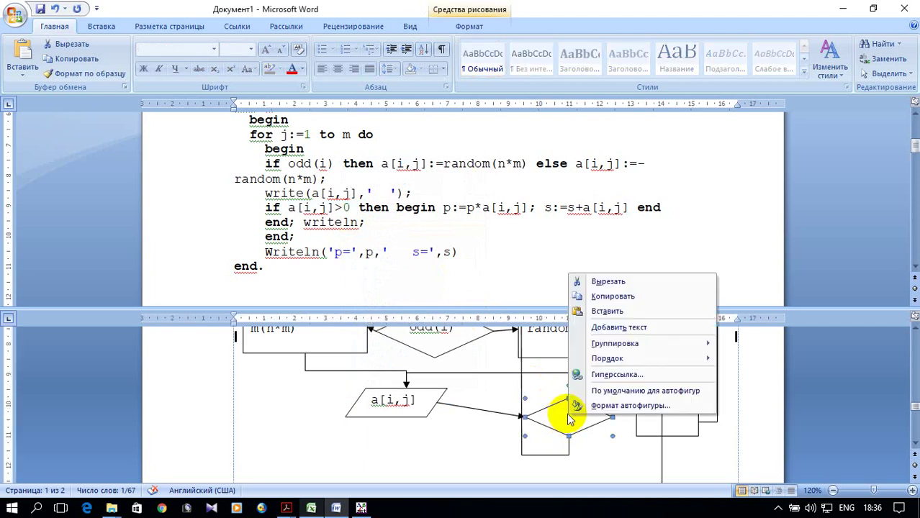
pyautogui.click(597, 327)
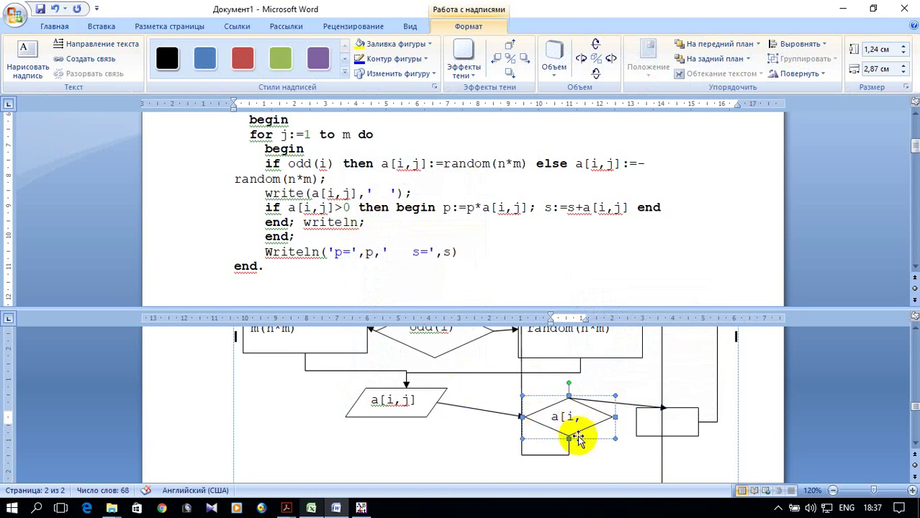
# - Widen the diamond to 4,68 cm so the whole a[i,j]>0 condition fits
pyautogui.scroll(-2, 629, 422)
pyautogui.scroll(2, 629, 419)
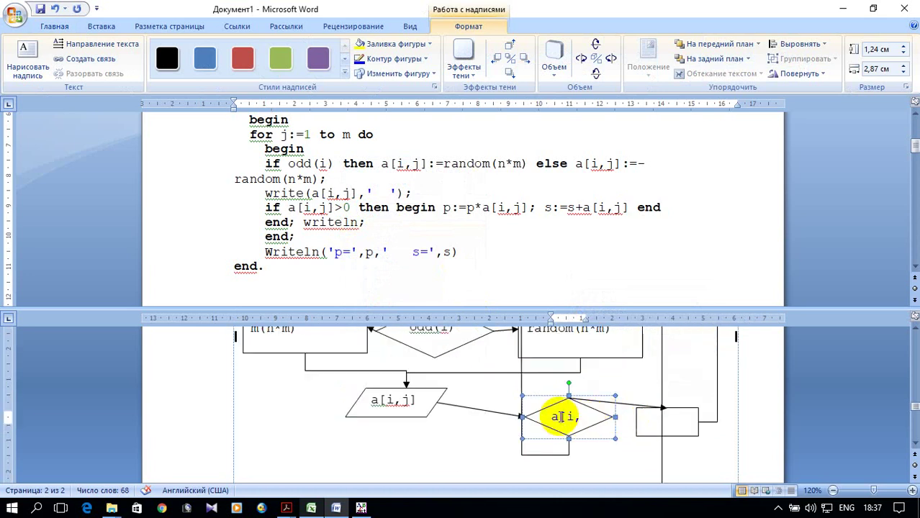
pyautogui.click(521, 416)
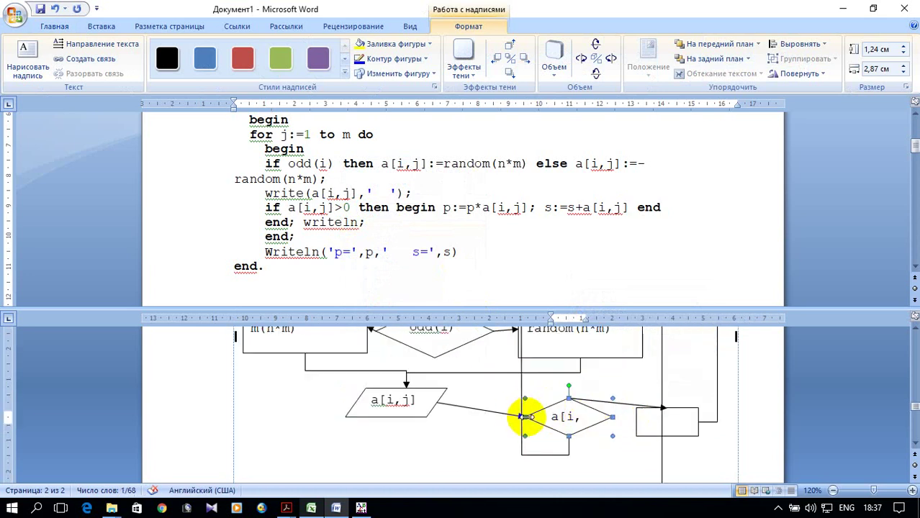
pyautogui.moveTo(524, 416); pyautogui.dragTo(469, 417)
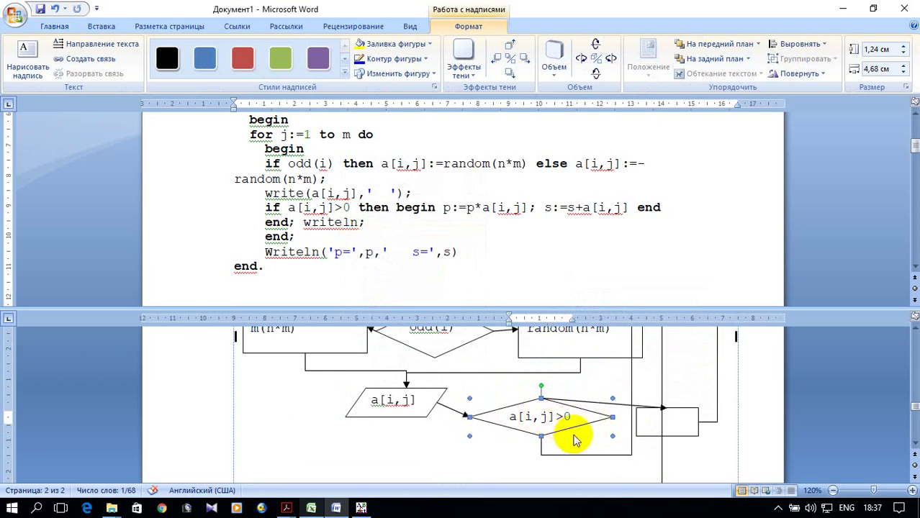
pyautogui.scroll(-1, 571, 432)
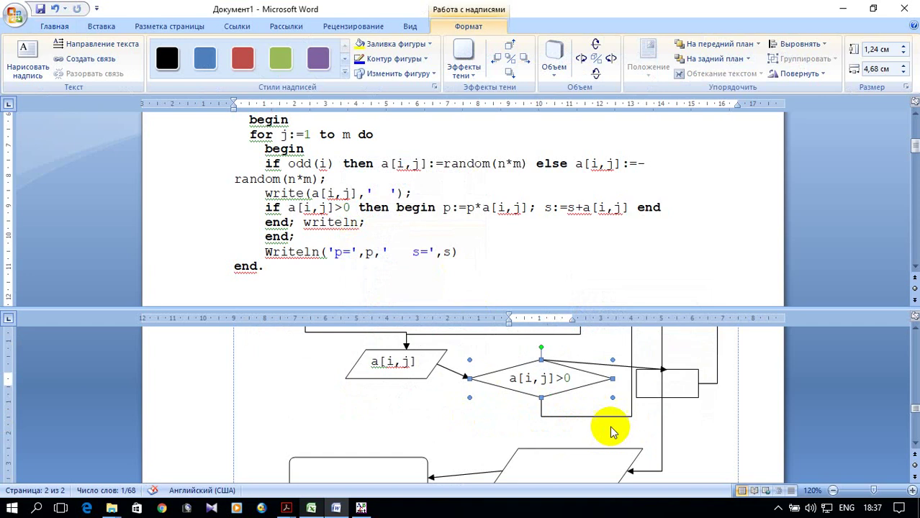
pyautogui.click(685, 396)
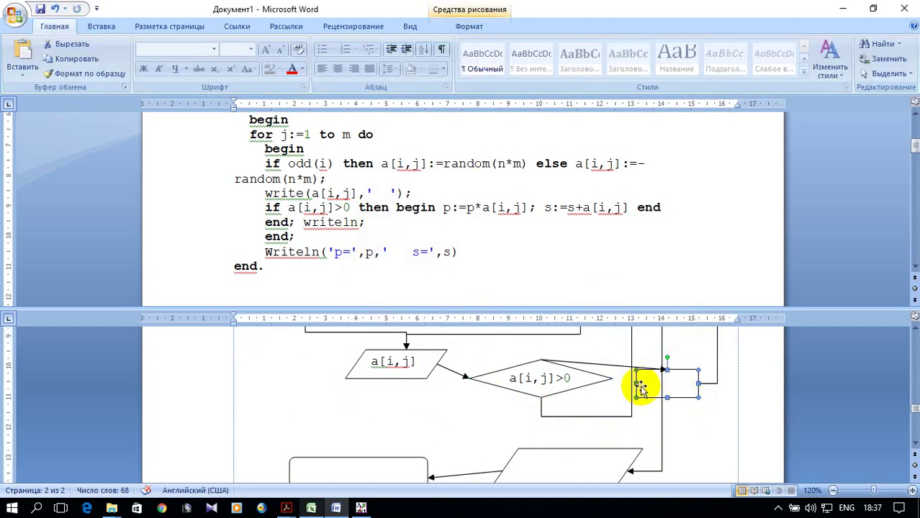
# - Widen the small process box to the right of the diamond
pyautogui.moveTo(636, 384)
pyautogui.mouseDown()
pyautogui.moveTo(617, 383)
pyautogui.moveTo(658, 417)
pyautogui.mouseUp()
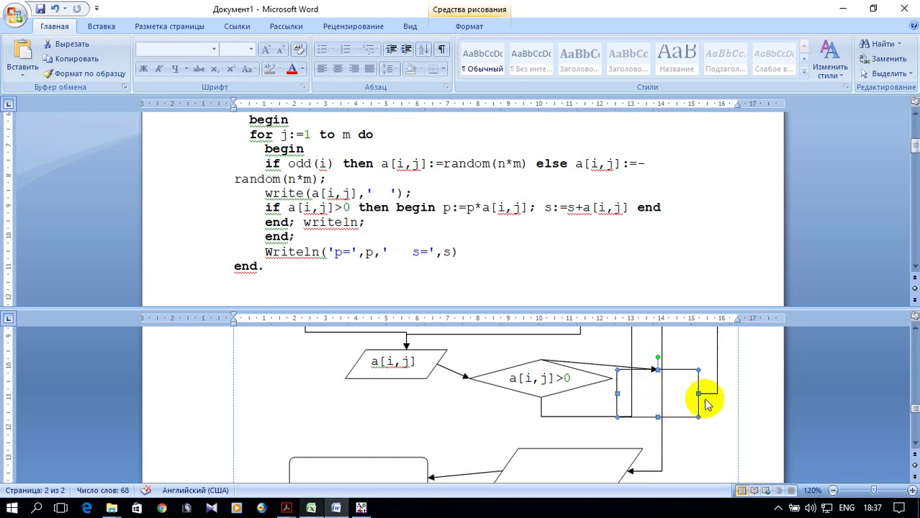
pyautogui.moveTo(703, 394); pyautogui.dragTo(714, 394)
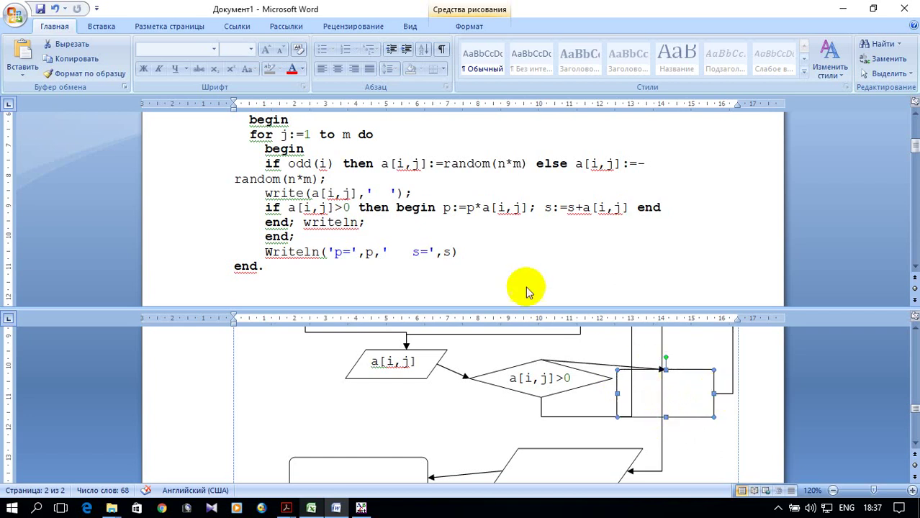
pyautogui.moveTo(288, 208); pyautogui.dragTo(350, 207)
# - Copy p:=p*a[i,j] and s:=s+a[i,j] from the code into the process box
pyautogui.moveTo(443, 207); pyautogui.dragTo(631, 210)
pyautogui.click(626, 208)
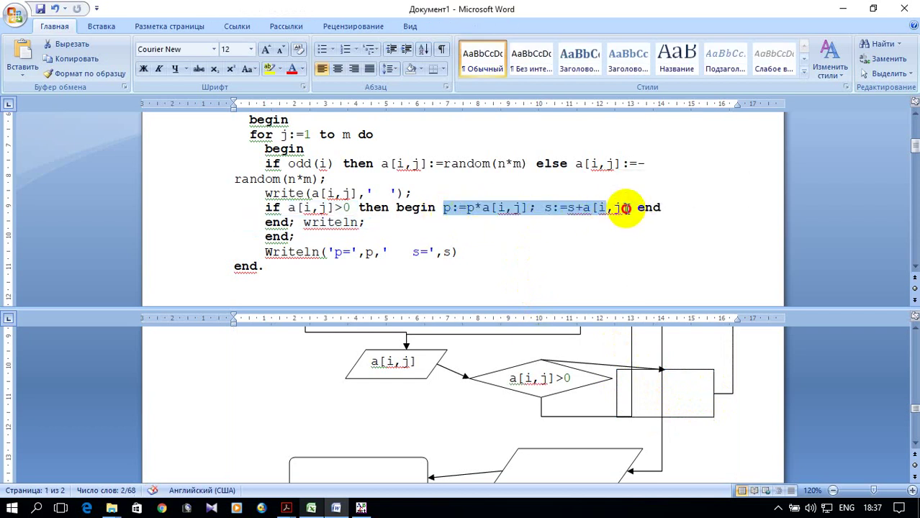
pyautogui.rightClick(551, 211)
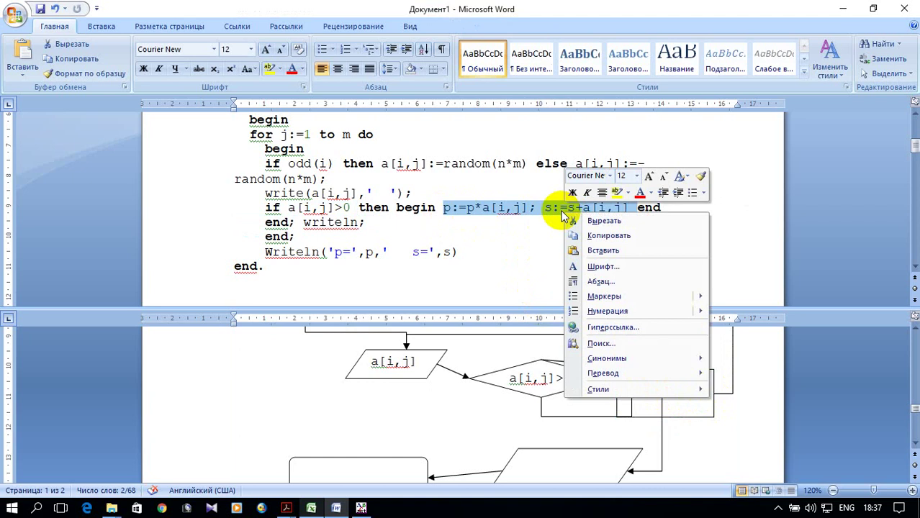
pyautogui.click(602, 236)
pyautogui.click(693, 398)
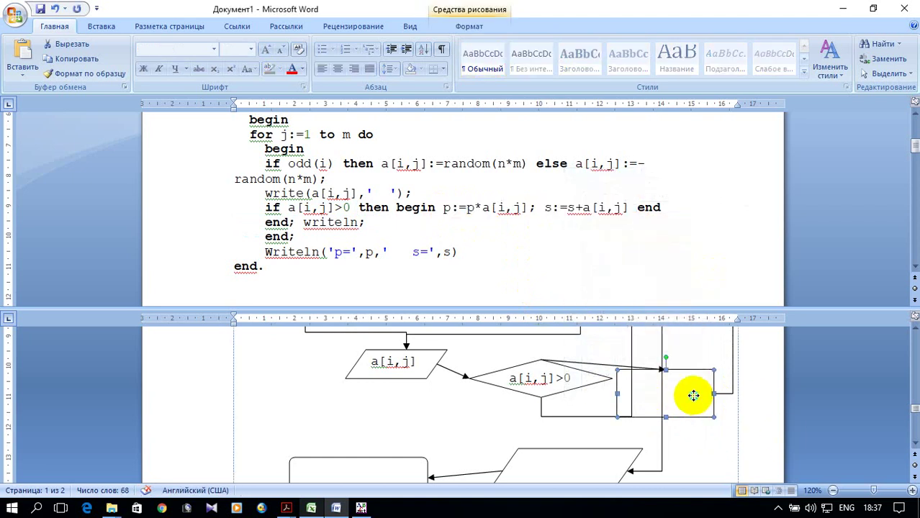
pyautogui.rightClick(693, 395)
pyautogui.click(727, 307)
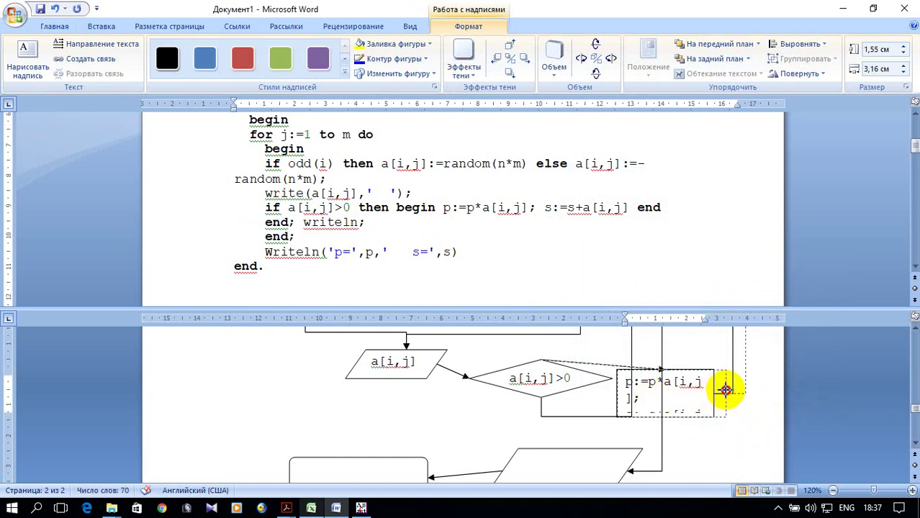
# - Widen the box to 3,56 cm and delete the stray semicolon after the first statement
pyautogui.moveTo(716, 394); pyautogui.dragTo(725, 394)
pyautogui.click(726, 378)
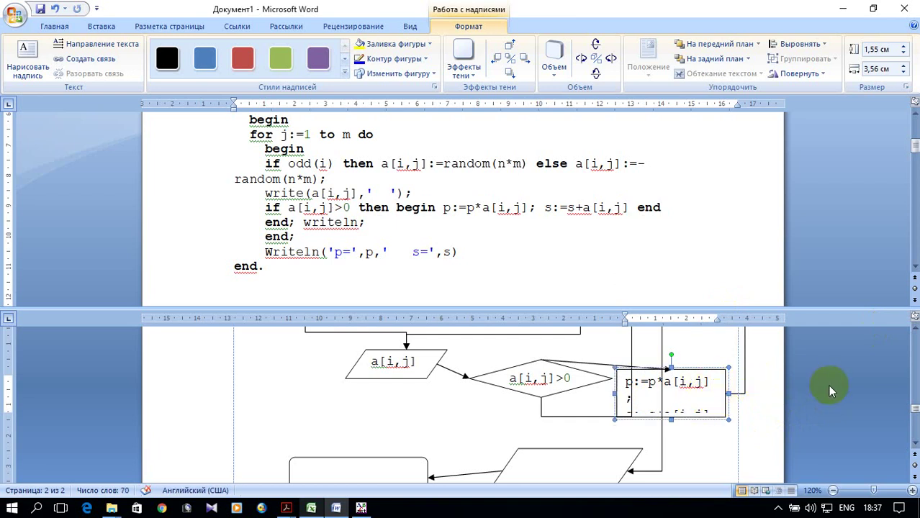
pyautogui.press('Delete')
pyautogui.scroll(-1, 707, 414)
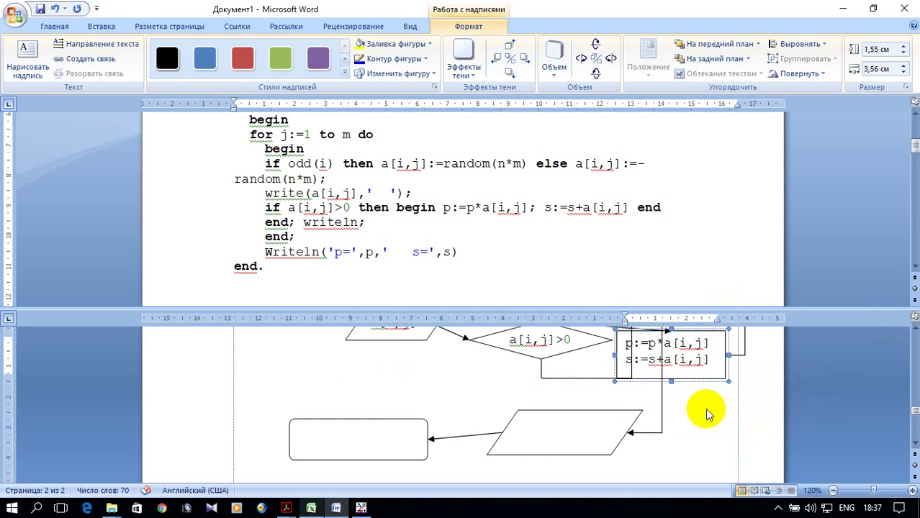
pyautogui.scroll(4, 708, 414)
pyautogui.scroll(1, 707, 414)
pyautogui.scroll(-3, 706, 407)
pyautogui.scroll(-2, 706, 410)
pyautogui.scroll(2, 702, 406)
pyautogui.scroll(-2, 702, 406)
pyautogui.click(371, 251)
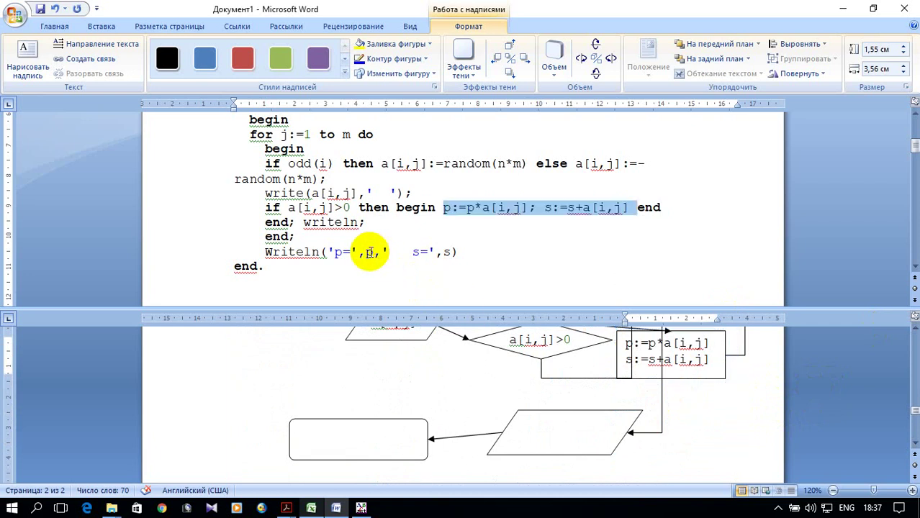
# - Label the output parallelogram 'P,s'
pyautogui.rightClick(543, 429)
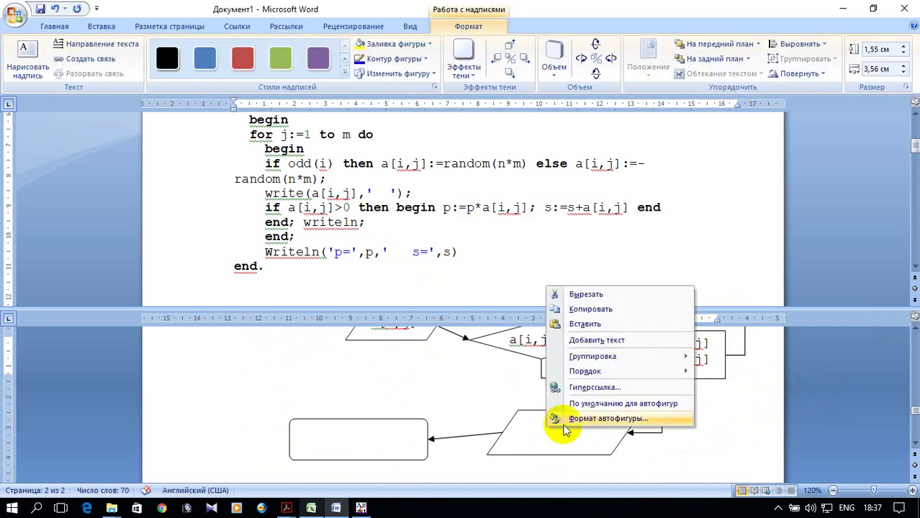
pyautogui.click(576, 340)
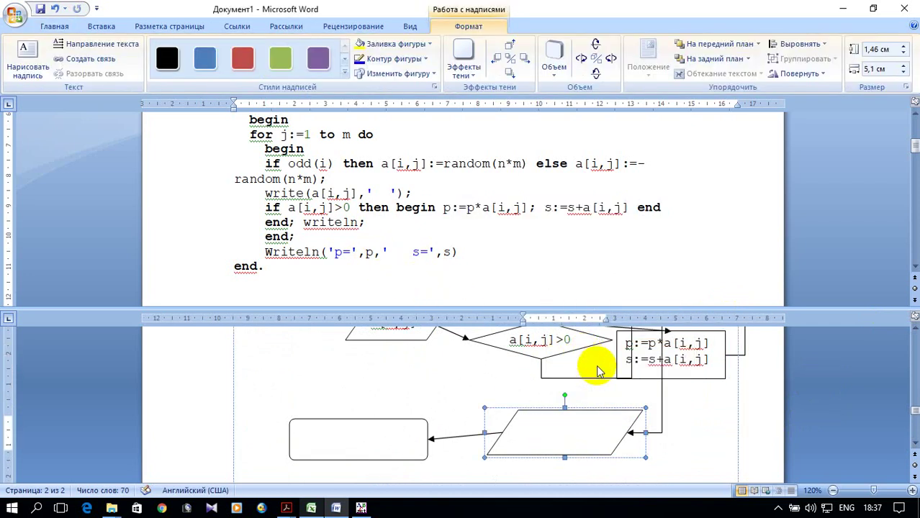
pyautogui.write('P,s')
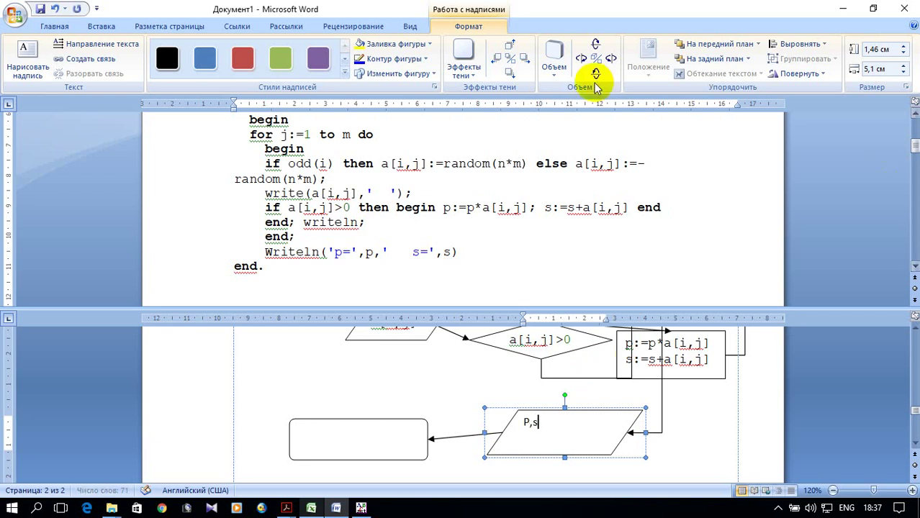
# - Label the final rounded box 'конец' and switch the keyboard back to English
pyautogui.click(302, 420)
pyautogui.rightClick(335, 435)
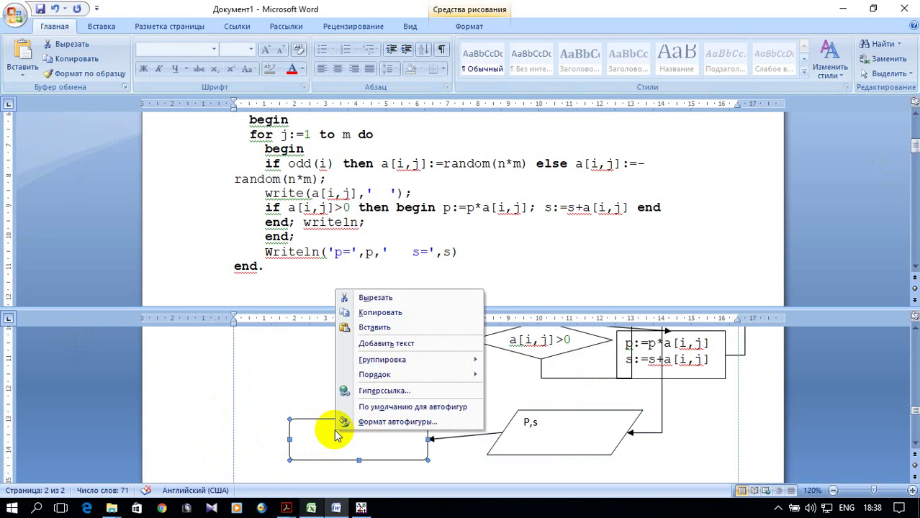
pyautogui.click(387, 345)
pyautogui.write('конец')
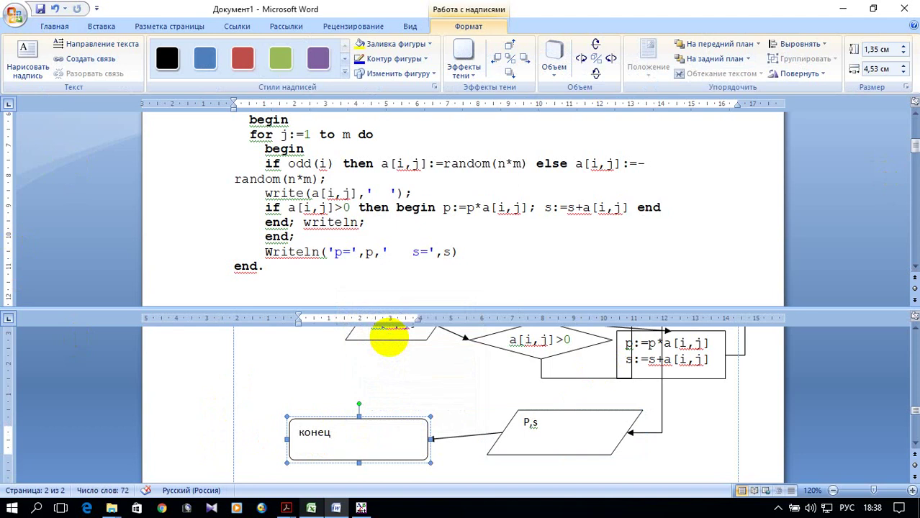
pyautogui.hotkey('alt', 'shift')
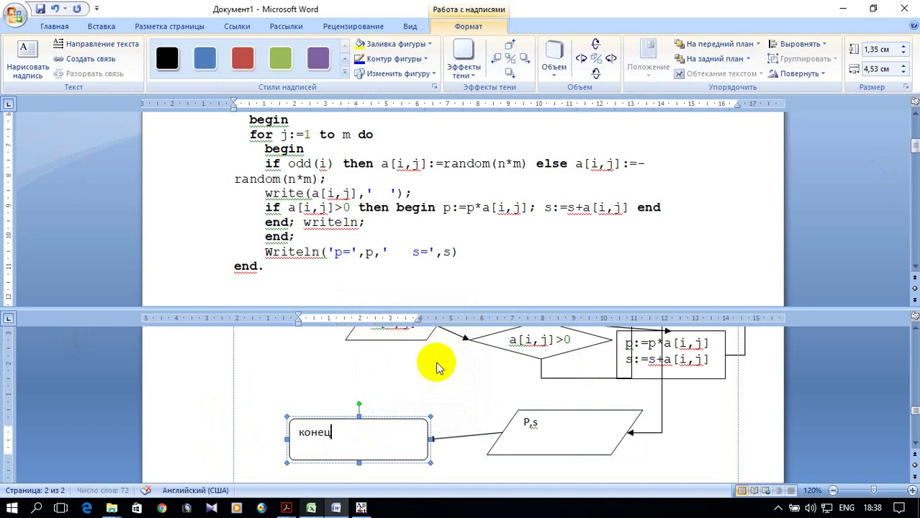
pyautogui.scroll(1, 468, 389)
# - Insert a Cross shape under one centimetre and move it above the process box
pyautogui.click(101, 29)
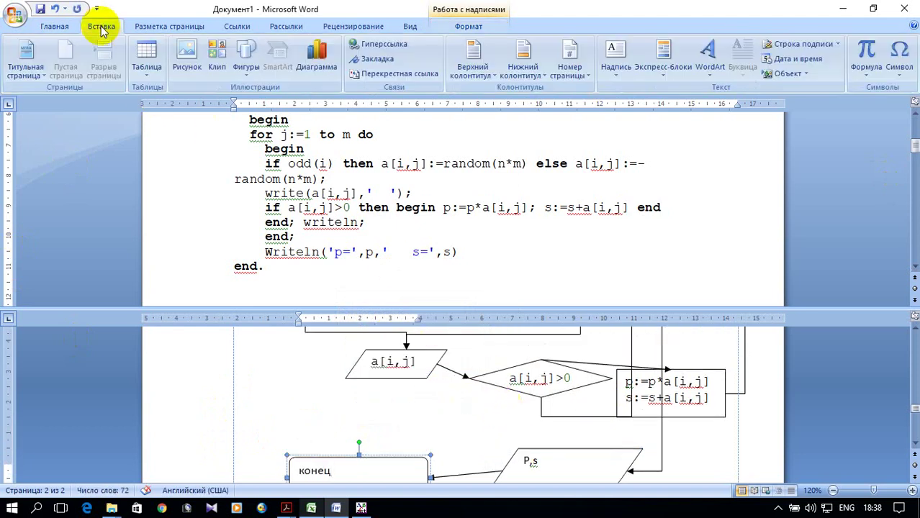
pyautogui.click(244, 59)
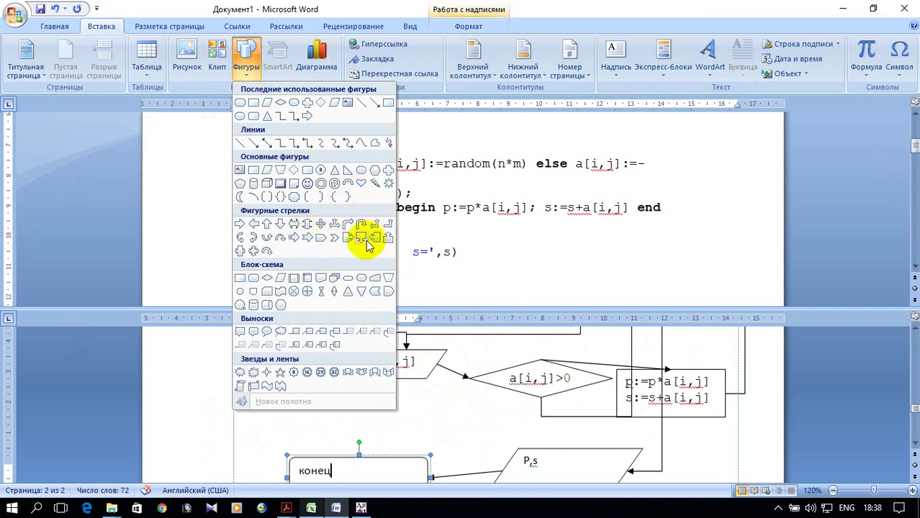
pyautogui.click(387, 181)
pyautogui.scroll(2, 643, 412)
pyautogui.scroll(-2, 643, 412)
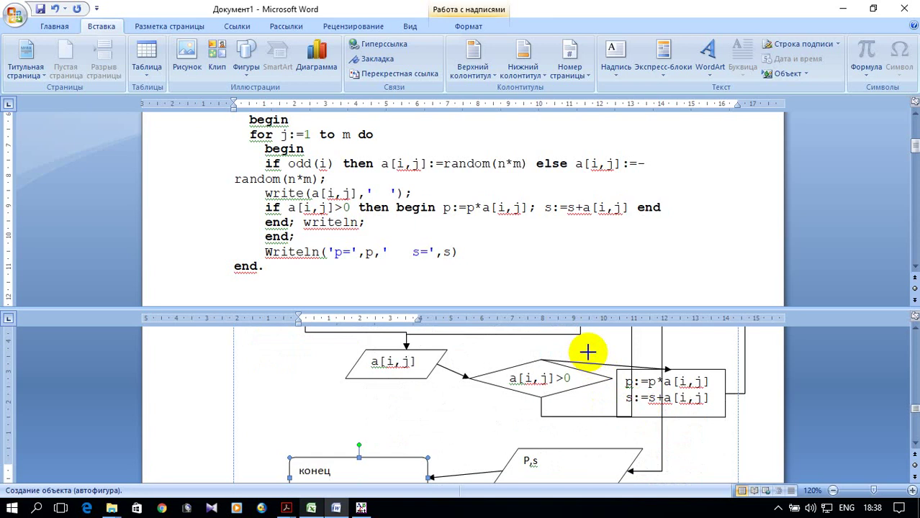
pyautogui.click(589, 350)
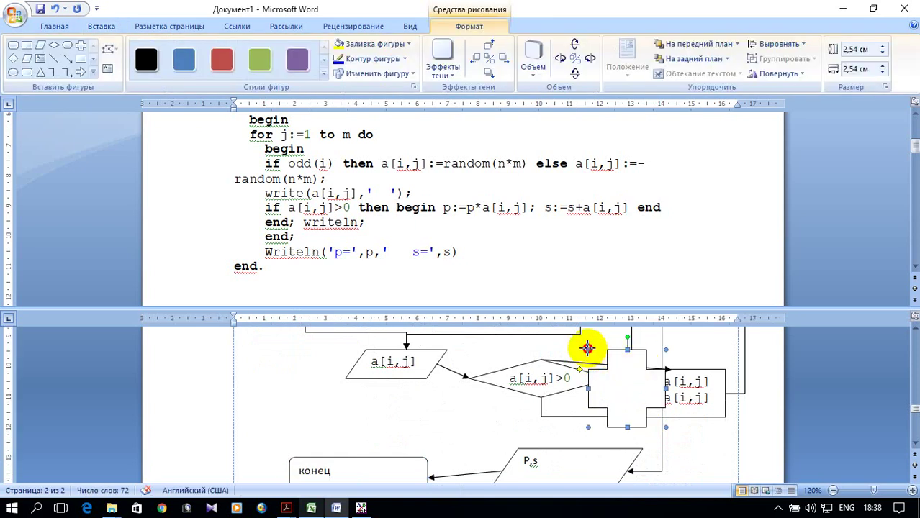
pyautogui.moveTo(588, 350); pyautogui.dragTo(637, 400)
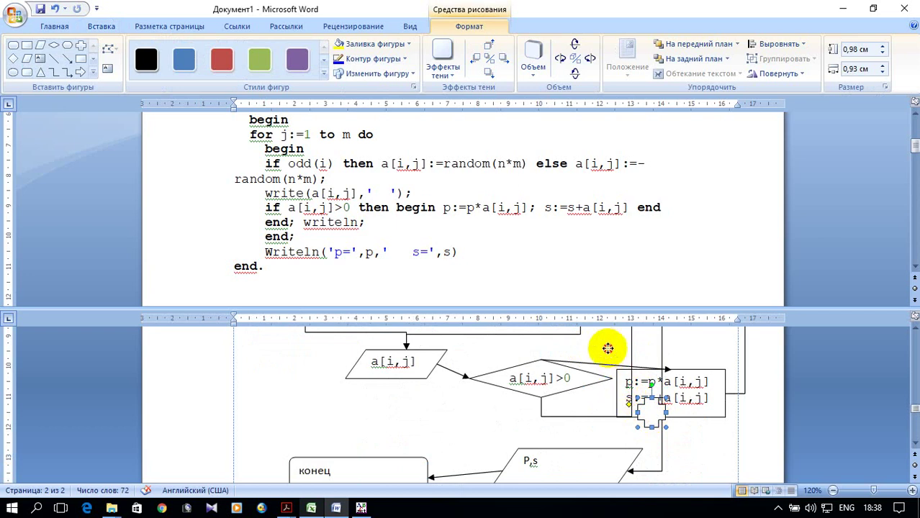
pyautogui.moveTo(607, 349); pyautogui.dragTo(602, 347)
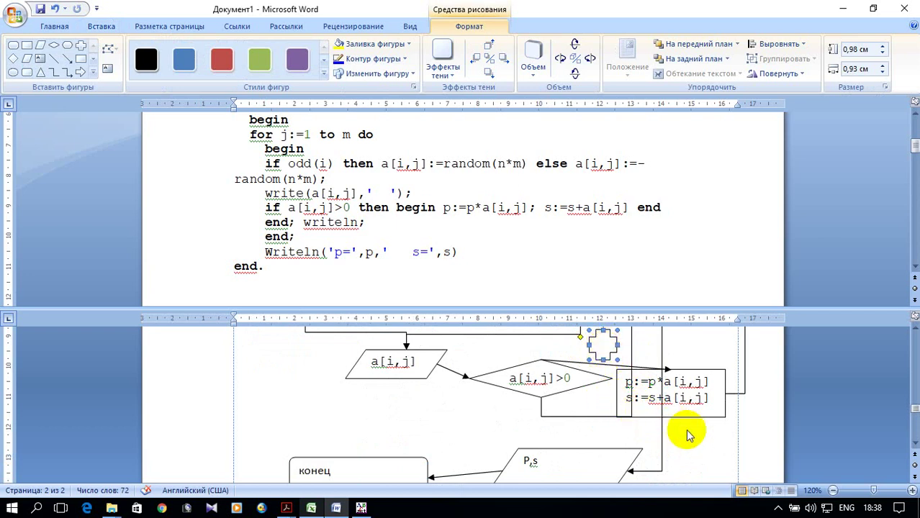
pyautogui.scroll(3, 688, 434)
pyautogui.scroll(-1, 688, 434)
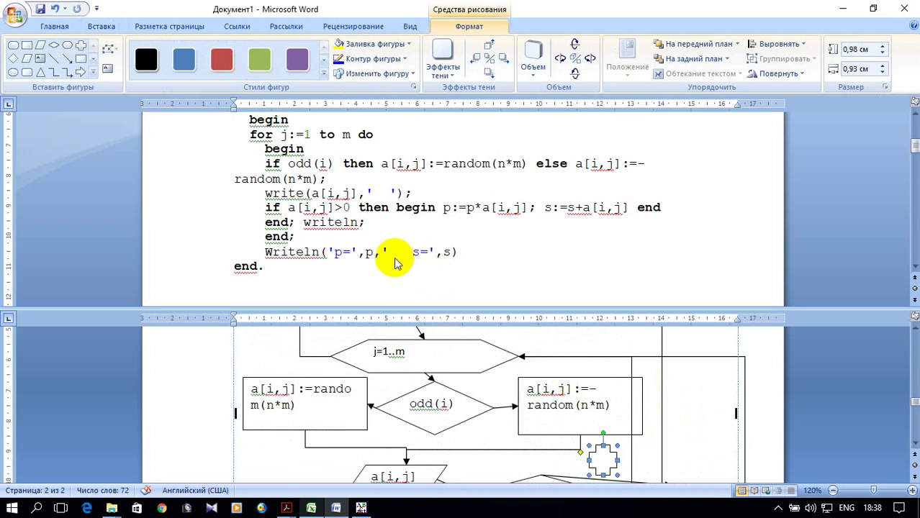
# - Draw another small 0,49 × 0,49 cm cross marker beside the odd(i) diamond
pyautogui.click(81, 45)
pyautogui.moveTo(371, 378); pyautogui.dragTo(389, 396)
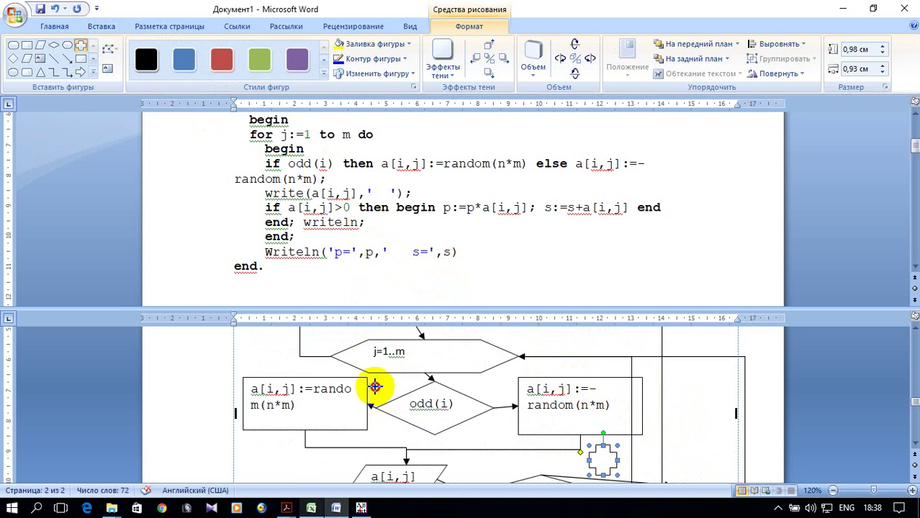
pyautogui.scroll(-1, 464, 399)
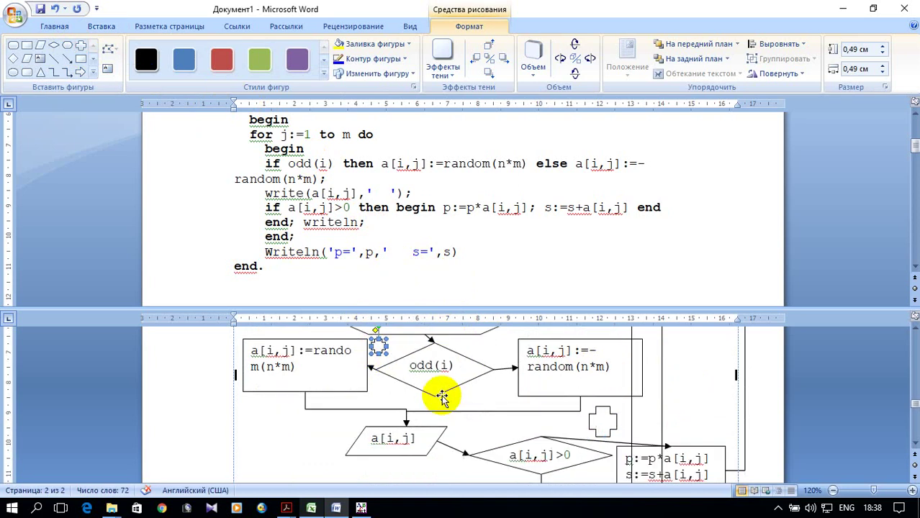
pyautogui.scroll(2, 503, 426)
pyautogui.scroll(3, 513, 414)
pyautogui.scroll(-2, 513, 419)
pyautogui.scroll(-4, 513, 416)
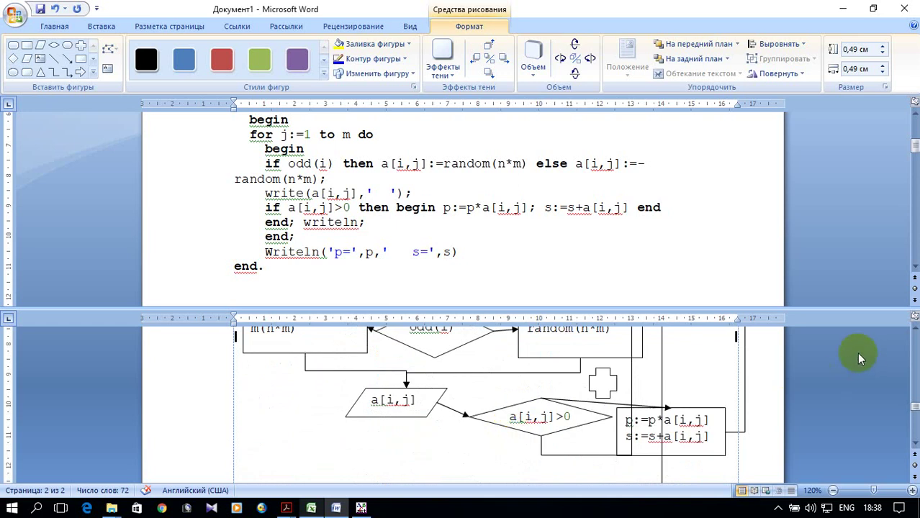
# - Remove the window split to return to a single document view
pyautogui.doubleClick(779, 311)
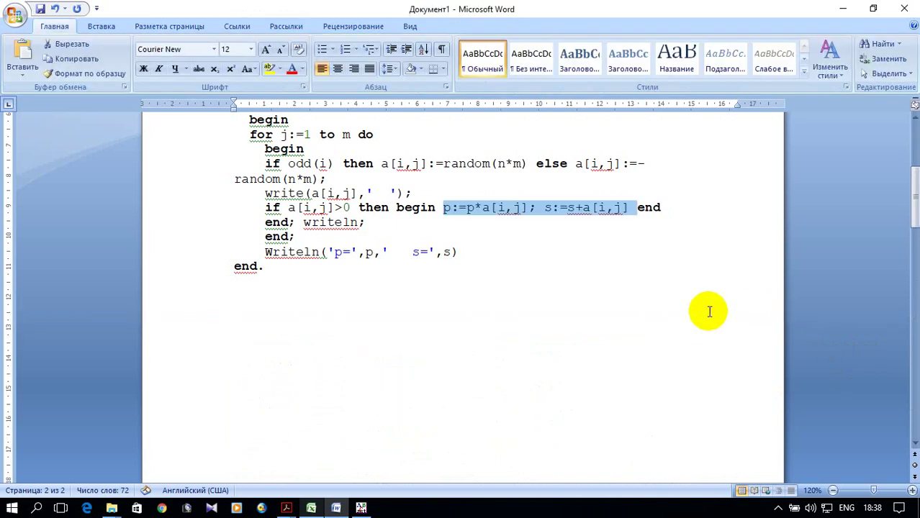
pyautogui.scroll(5, 661, 351)
pyautogui.scroll(2, 662, 351)
pyautogui.scroll(-3, 661, 352)
pyautogui.scroll(2, 662, 352)
pyautogui.scroll(-1, 661, 352)
pyautogui.scroll(-1, 662, 353)
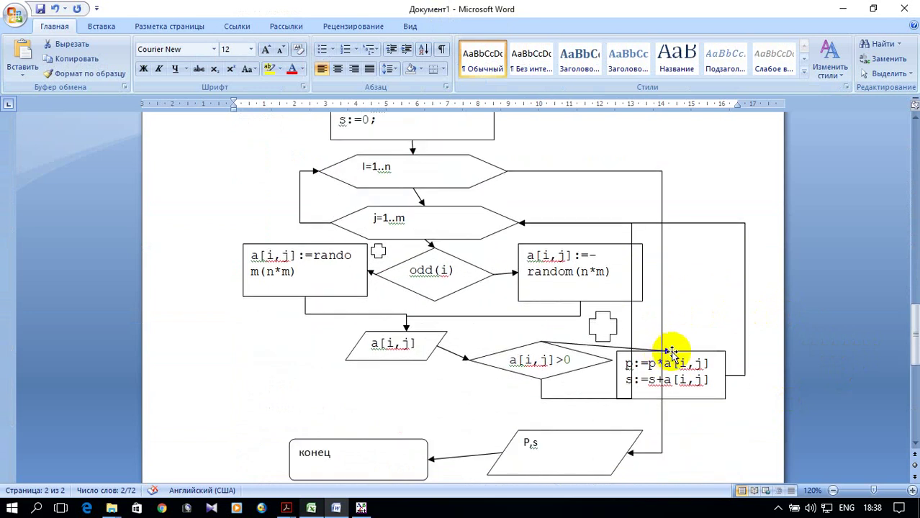
# - Fit the drawing canvas tightly around the flowchart with Подобрать размер
pyautogui.click(732, 256)
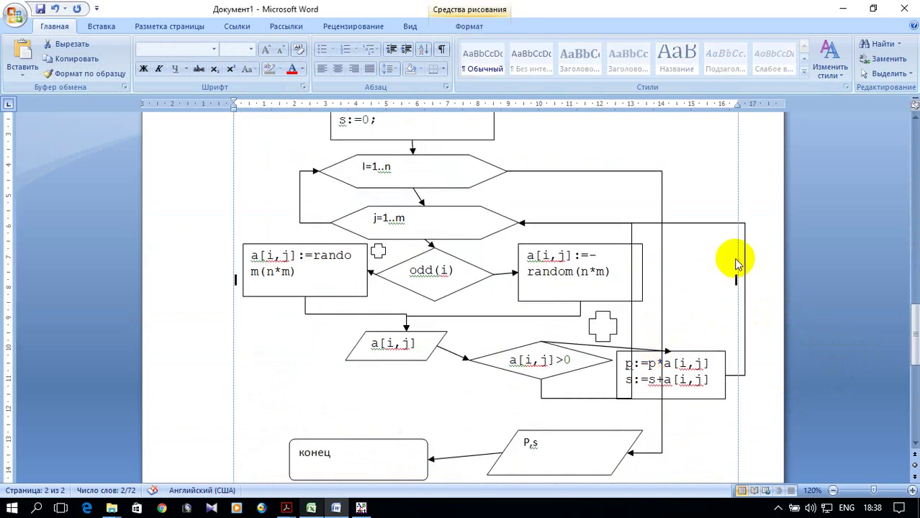
pyautogui.rightClick(738, 203)
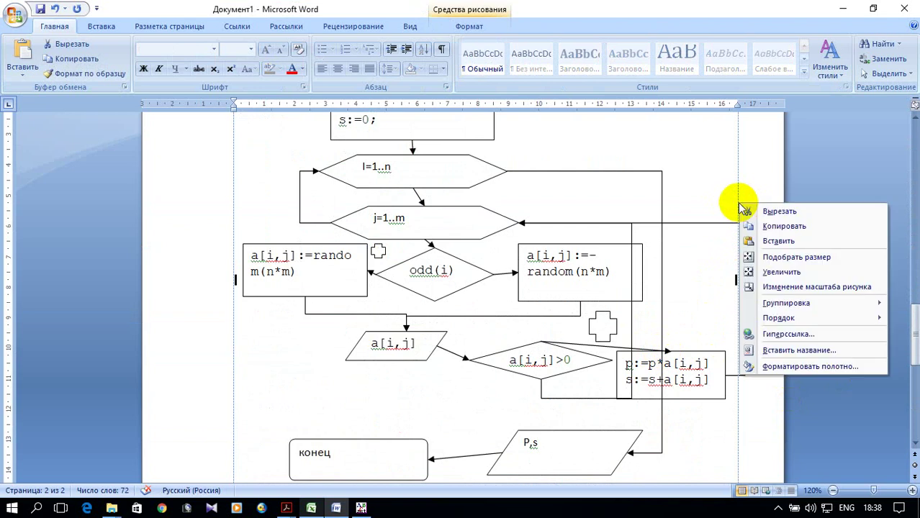
pyautogui.click(806, 258)
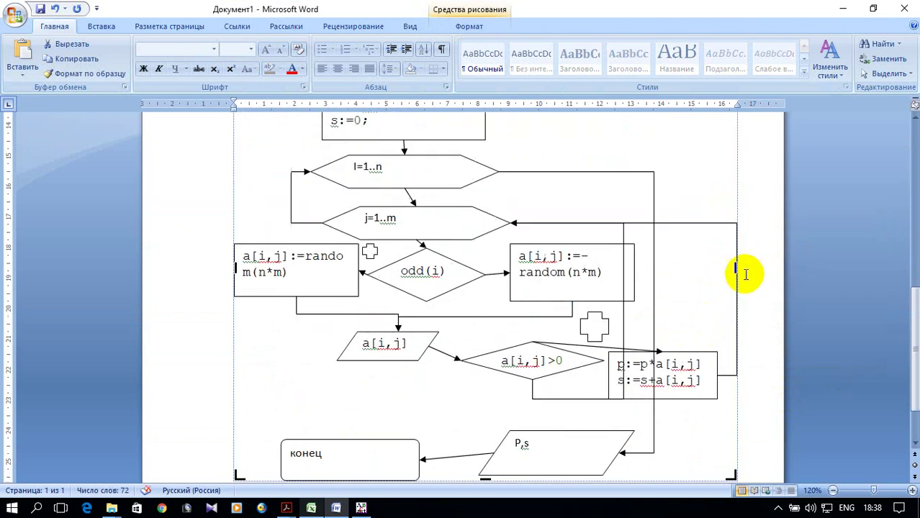
# - Reroute the loop-back connectors from the p/s box and diamond along an inner right-side line
pyautogui.click(654, 260)
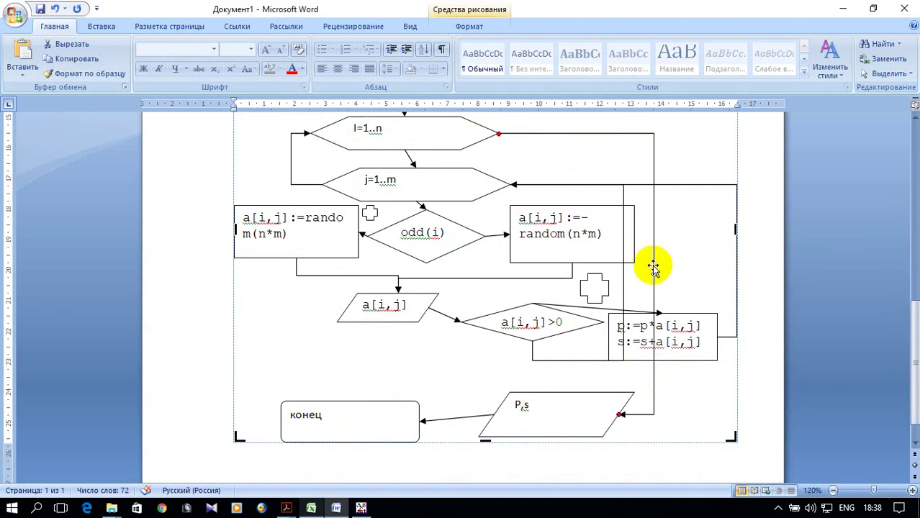
pyautogui.moveTo(655, 276); pyautogui.dragTo(737, 277)
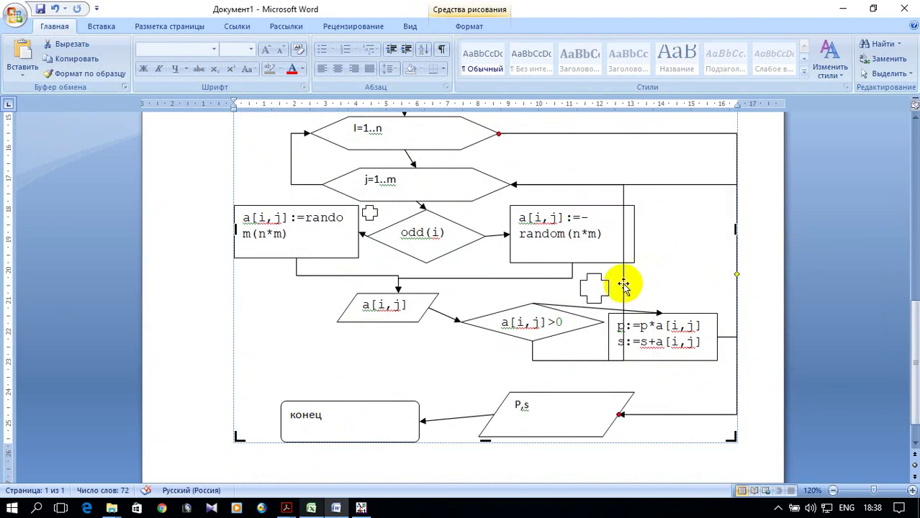
pyautogui.moveTo(625, 274); pyautogui.dragTo(736, 279)
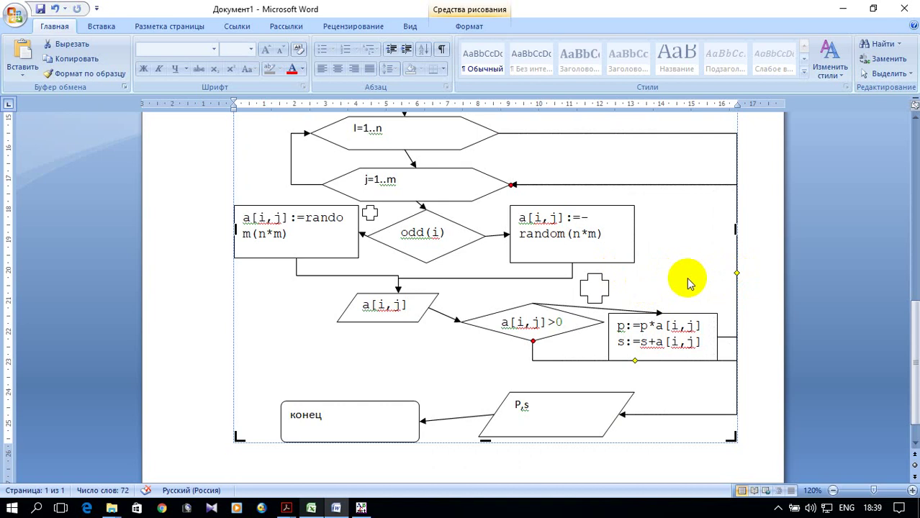
pyautogui.scroll(-1, 687, 282)
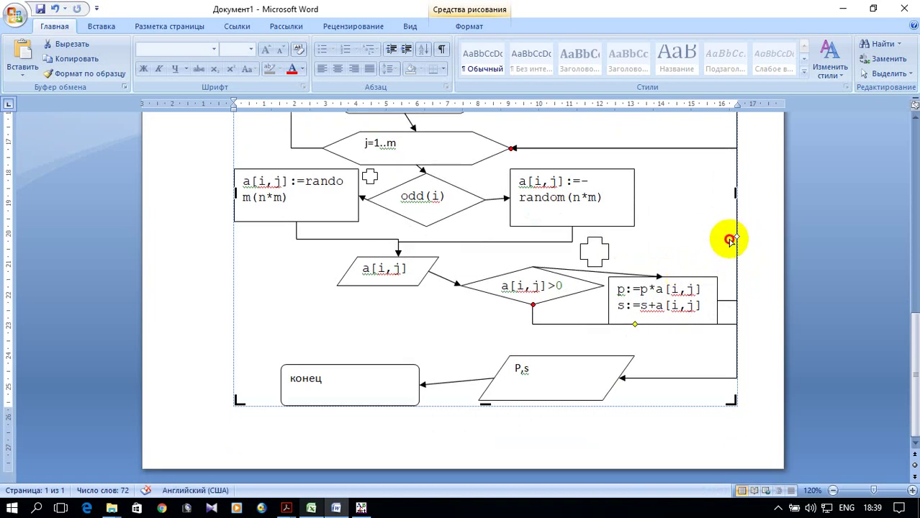
pyautogui.moveTo(728, 240); pyautogui.dragTo(725, 239)
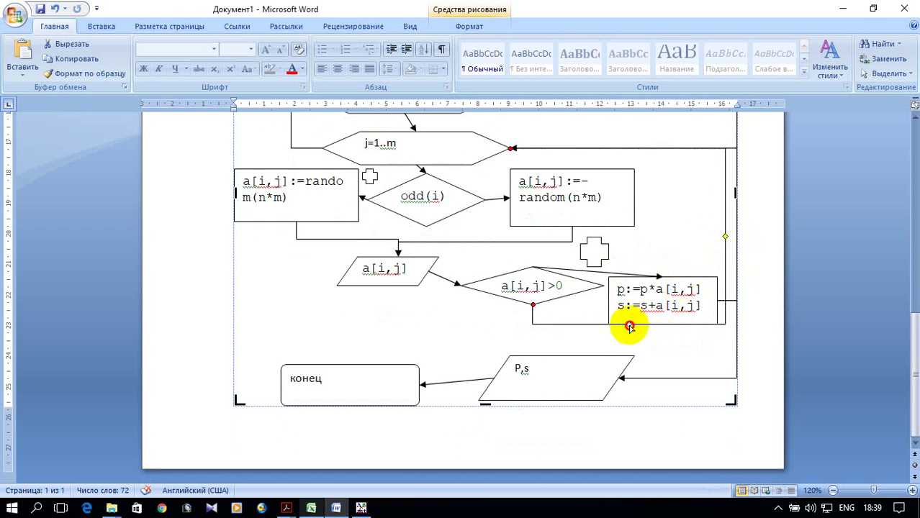
pyautogui.moveTo(629, 328); pyautogui.dragTo(728, 299)
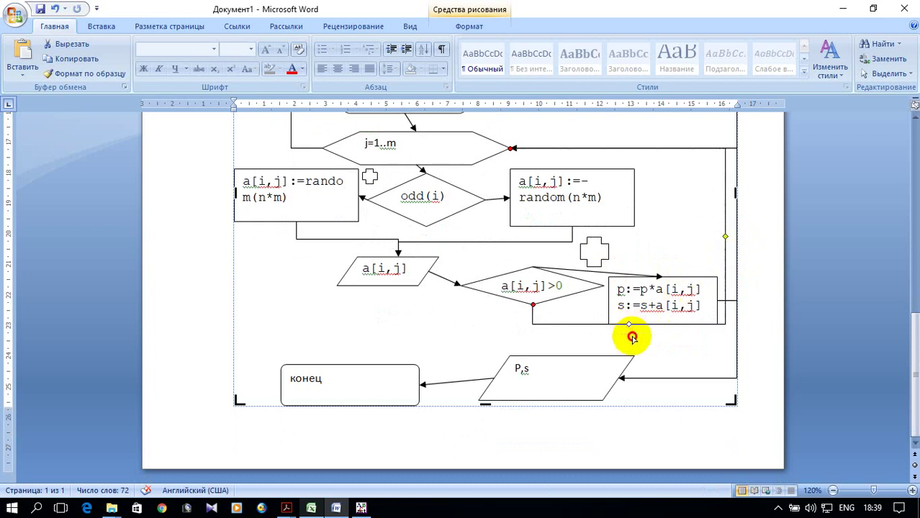
pyautogui.click(730, 300)
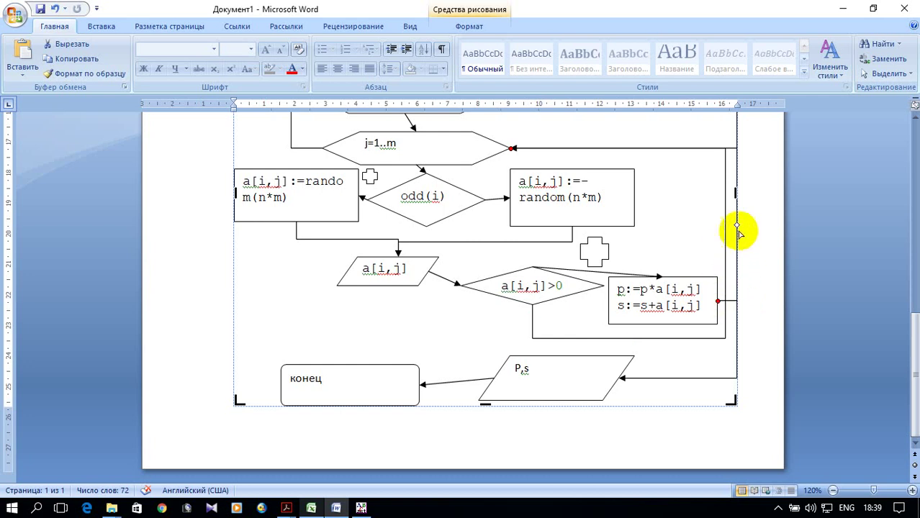
pyautogui.moveTo(735, 225); pyautogui.dragTo(720, 229)
# - Scroll through the finished flowchart under the code to check it
pyautogui.scroll(1, 746, 236)
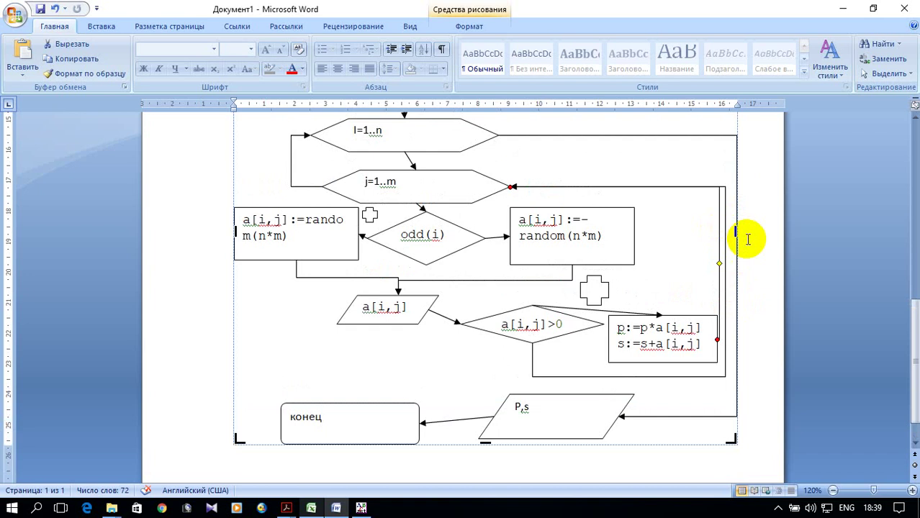
pyautogui.scroll(-1, 748, 240)
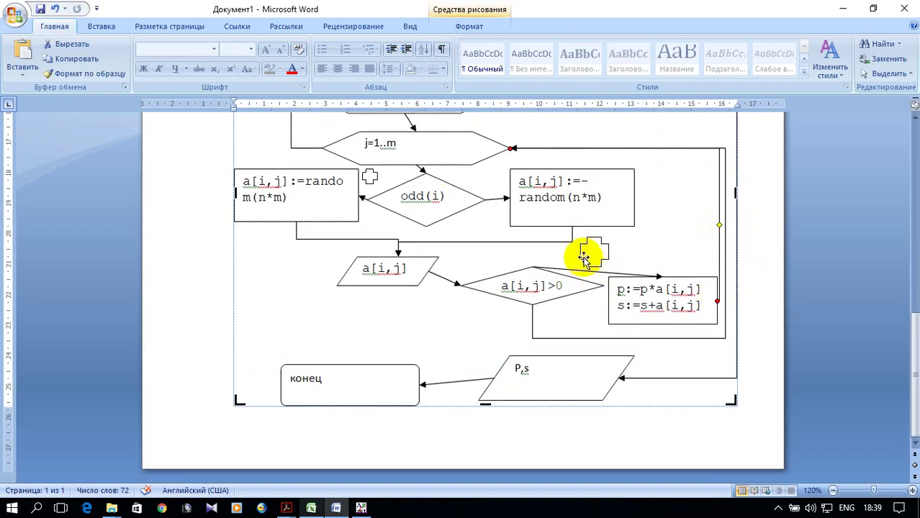
pyautogui.scroll(1, 585, 252)
pyautogui.scroll(3, 582, 253)
pyautogui.scroll(-2, 581, 253)
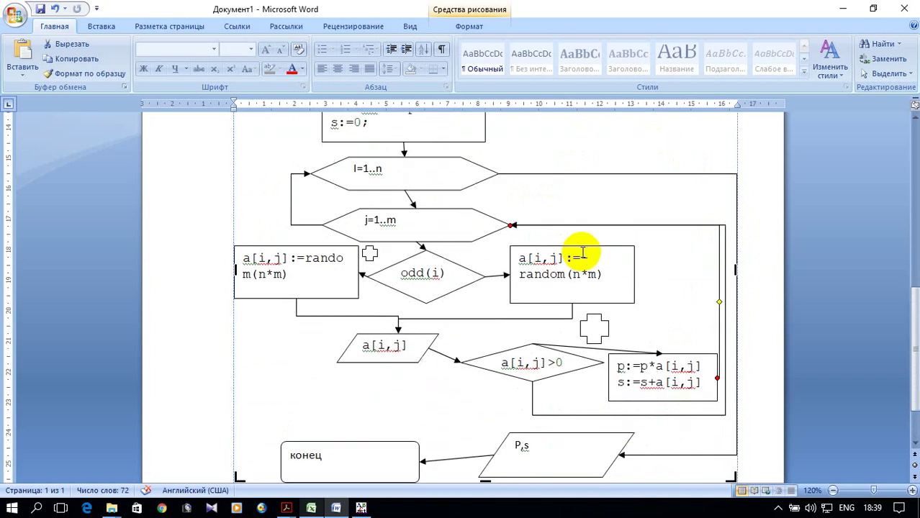
pyautogui.scroll(-2, 677, 347)
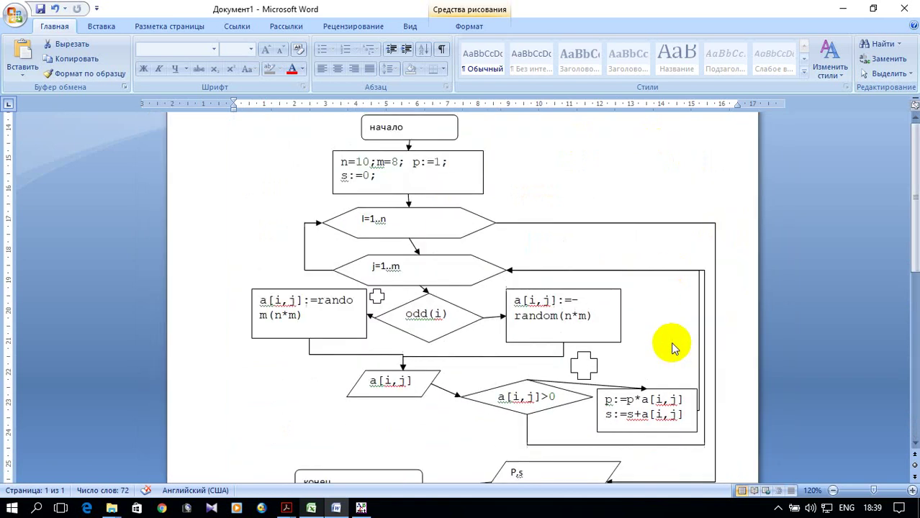
pyautogui.scroll(-1, 673, 347)
pyautogui.scroll(2, 709, 329)
pyautogui.scroll(-1, 710, 329)
pyautogui.scroll(-2, 710, 329)
pyautogui.scroll(3, 710, 330)
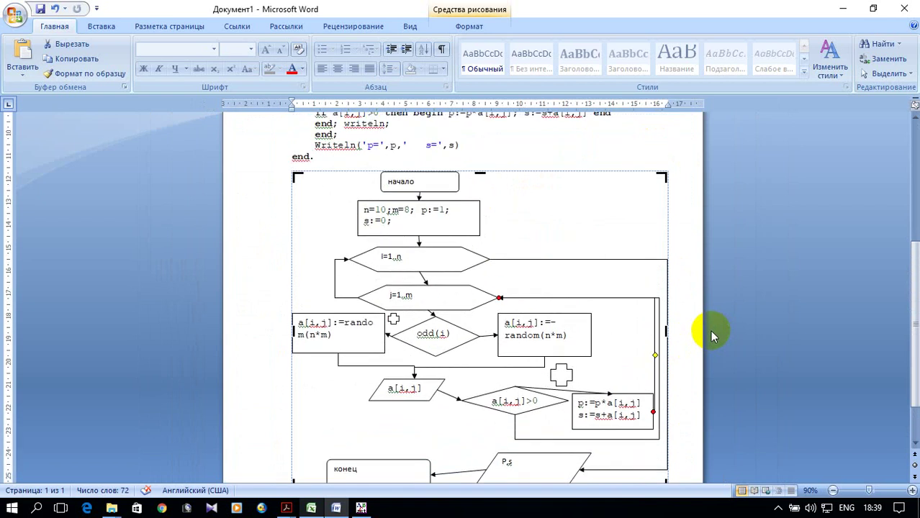
pyautogui.scroll(-1, 710, 331)
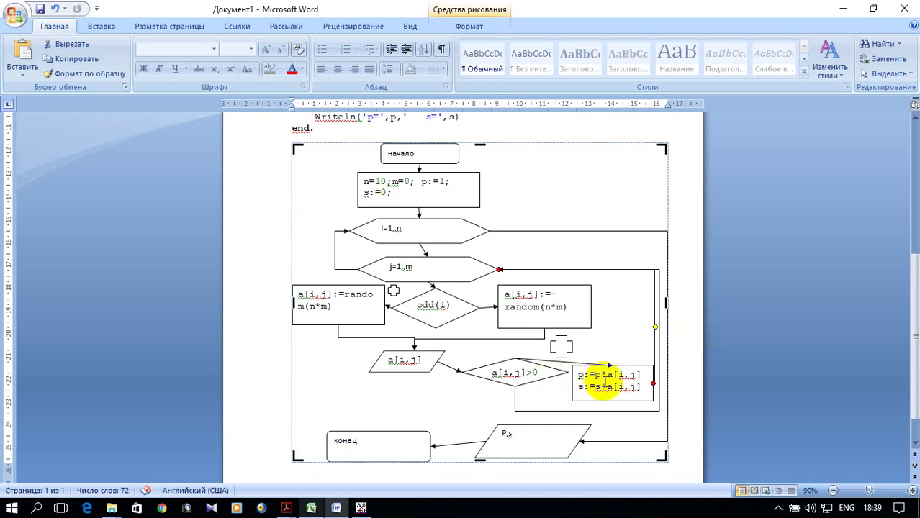
# - Scroll up to the task heading and bring up the two-dimensional arrays lab PDF in Acrobat Reader
pyautogui.scroll(2, 605, 383)
pyautogui.scroll(1, 605, 386)
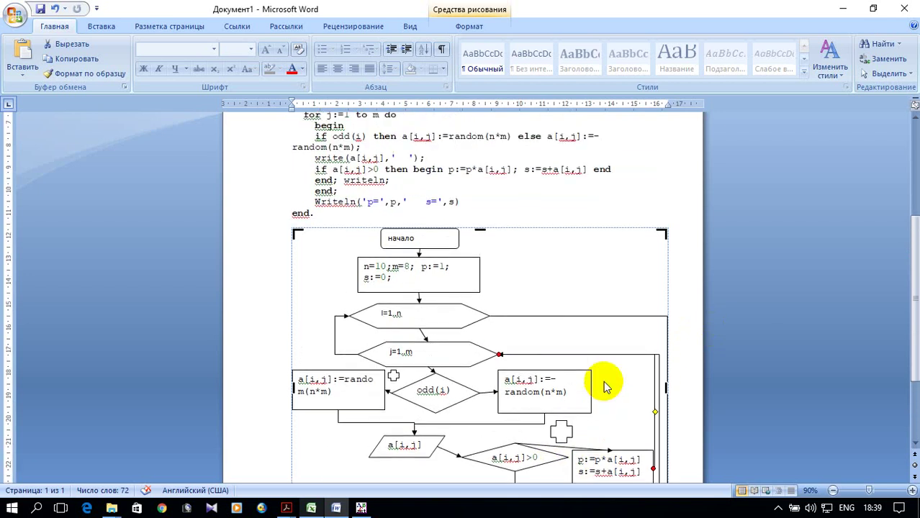
pyautogui.scroll(2, 603, 383)
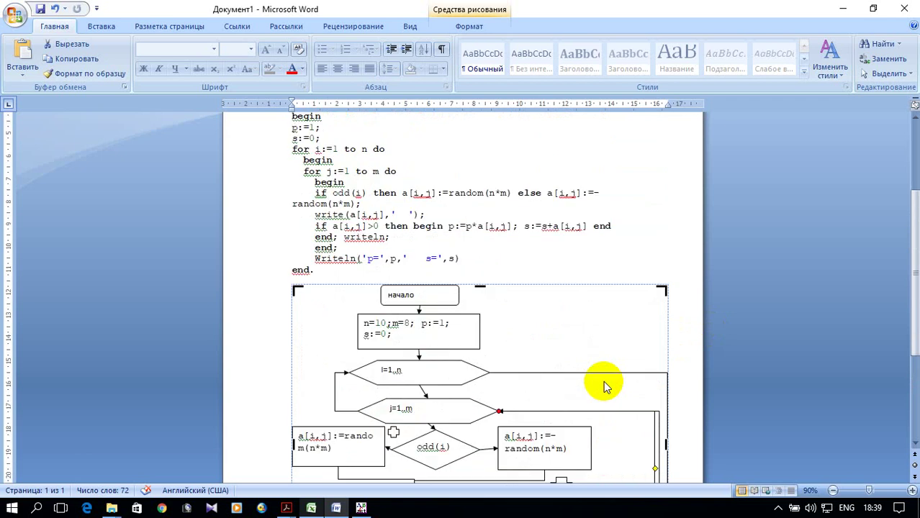
pyautogui.scroll(2, 603, 381)
pyautogui.scroll(3, 605, 382)
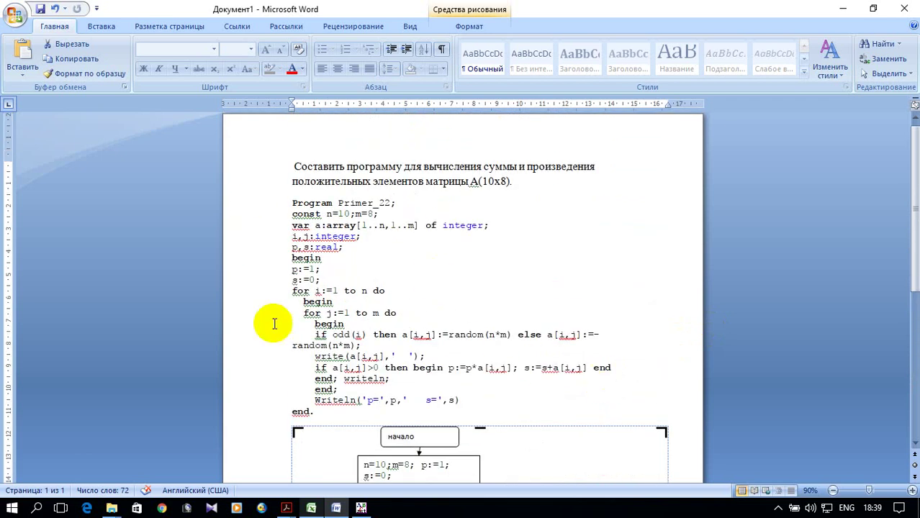
pyautogui.click(284, 508)
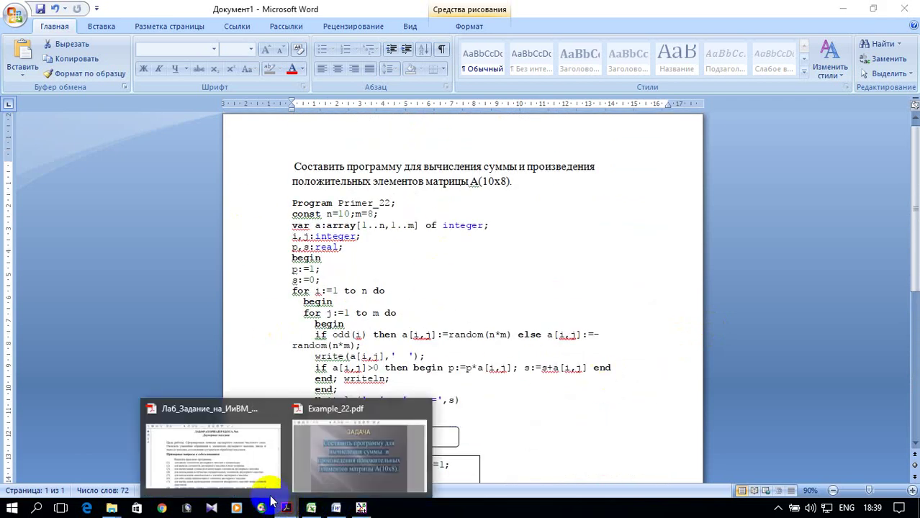
pyautogui.click(248, 471)
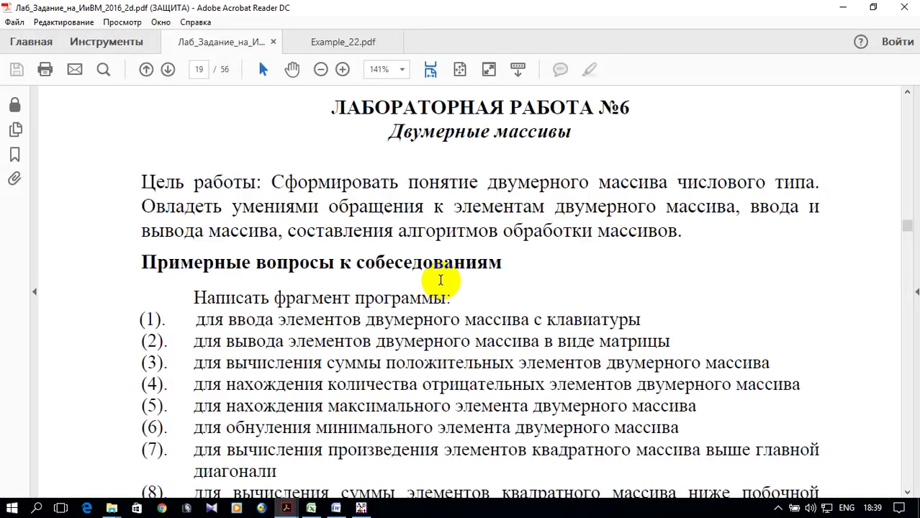